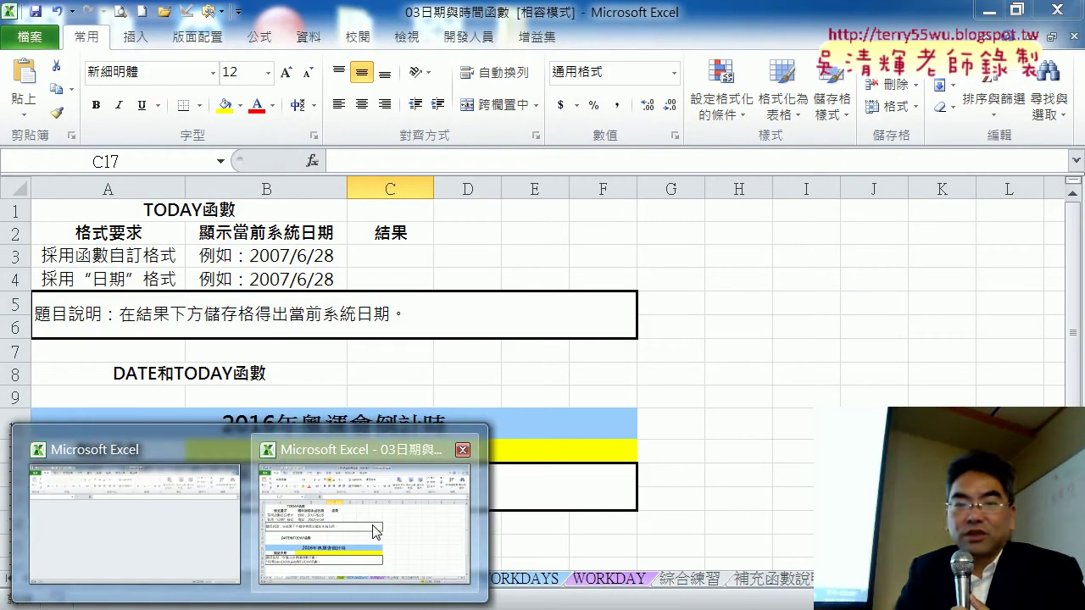
- Widen column C slightly and enter =TODAY() in C3 from the 日期及時間 functions
left_click(376, 531)
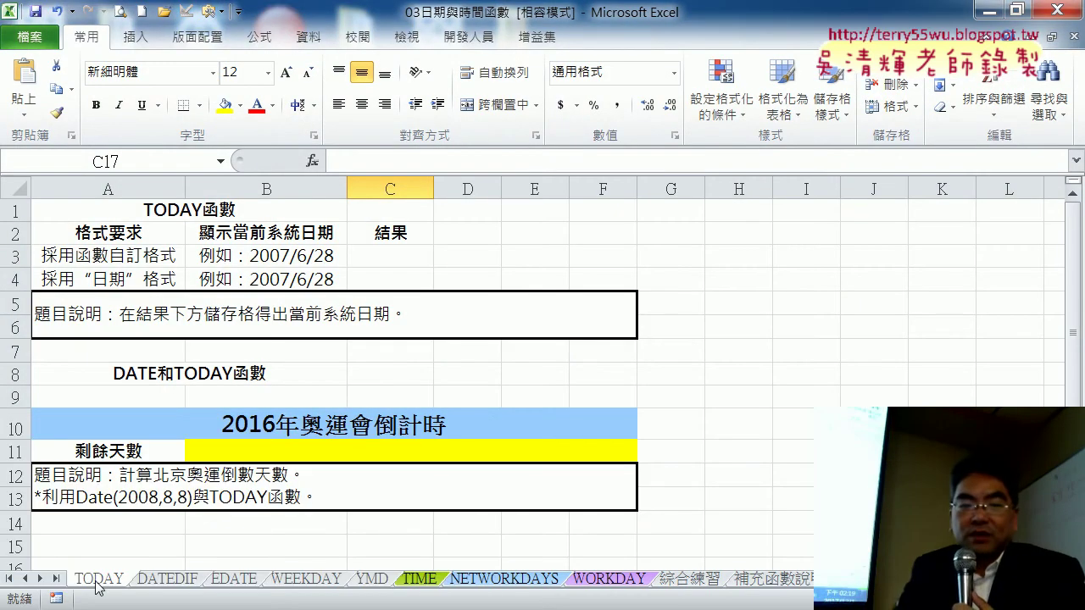
left_click(416, 259)
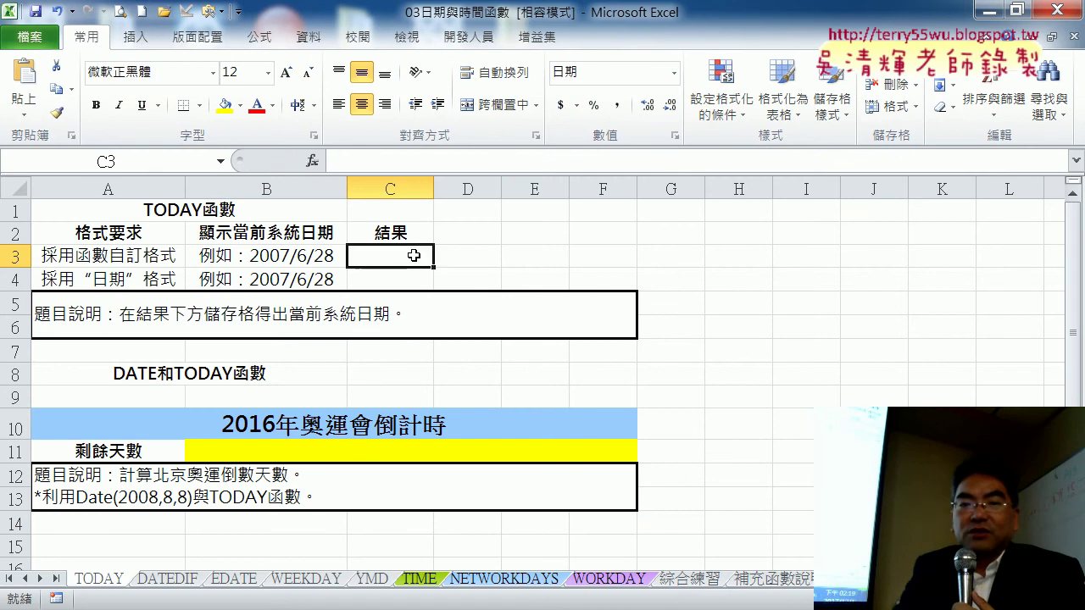
left_click_drag(434, 188, 488, 188)
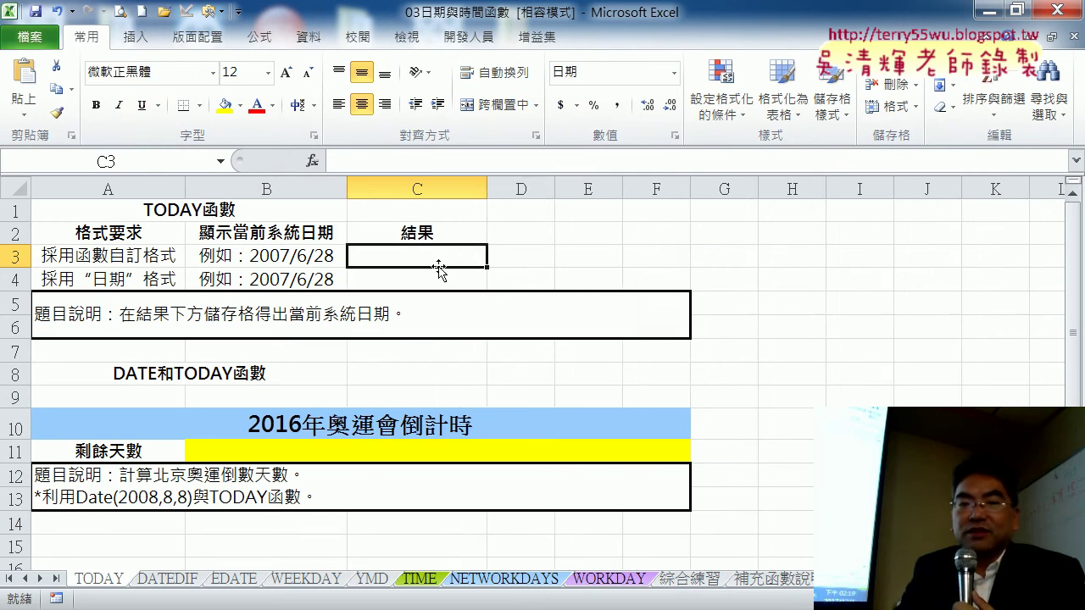
left_click(312, 160)
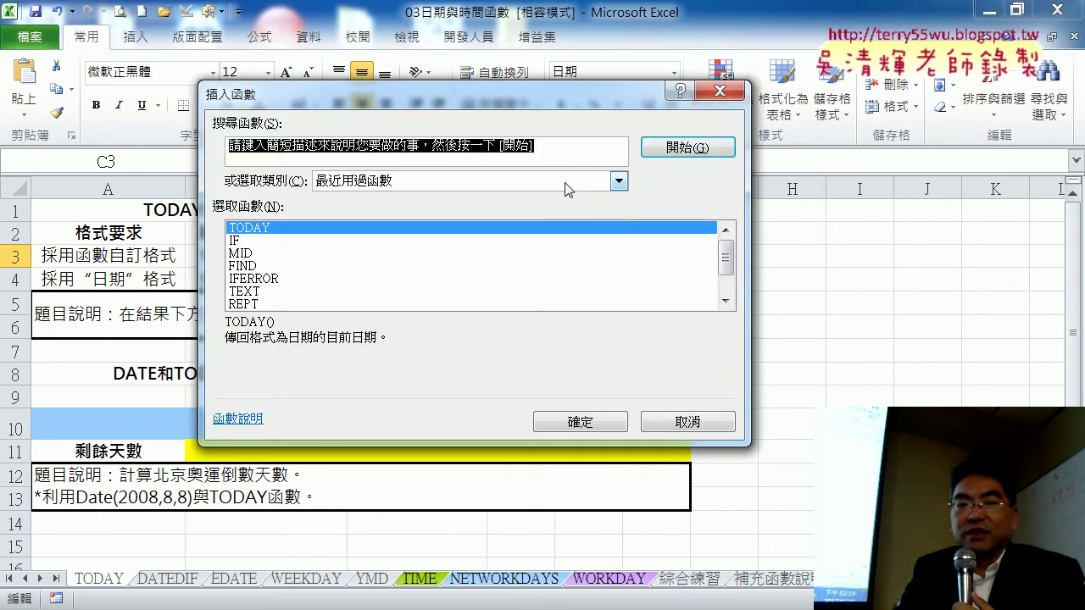
left_click(566, 188)
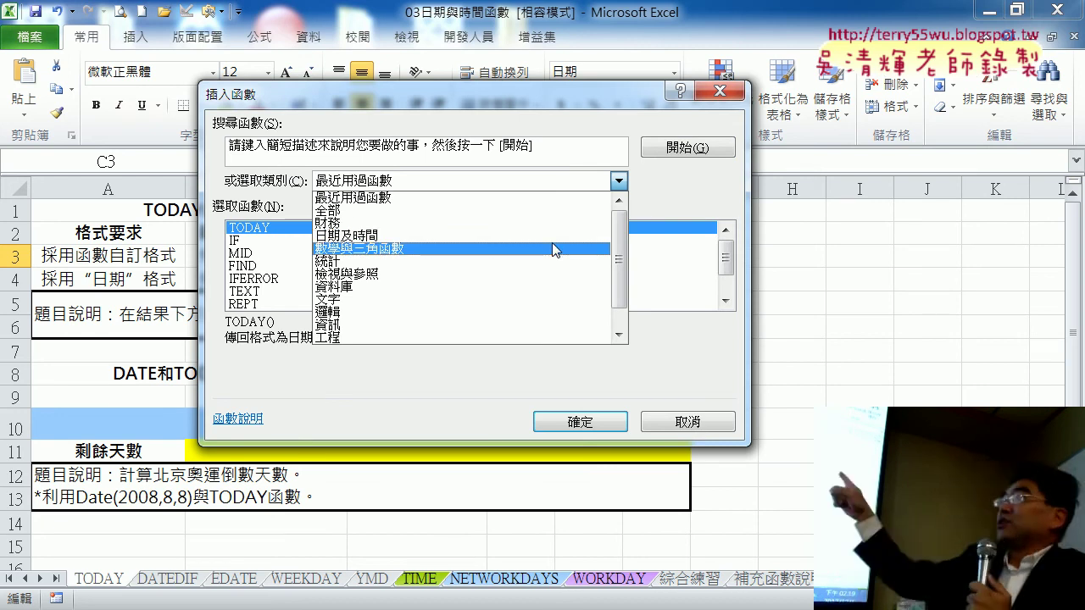
left_click(507, 234)
left_click_drag(727, 235, 743, 291)
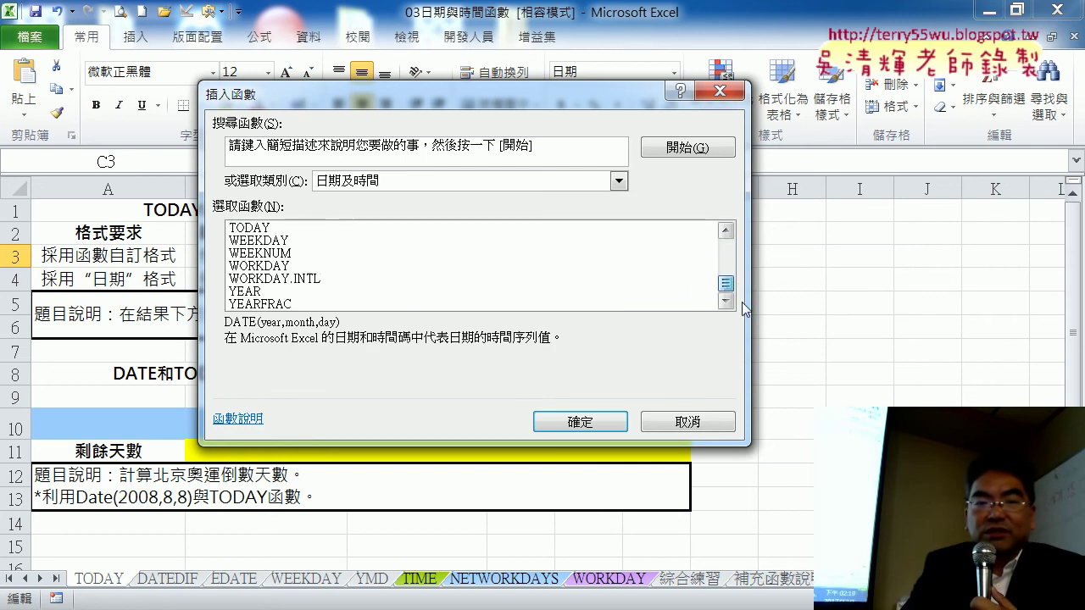
left_click(254, 228)
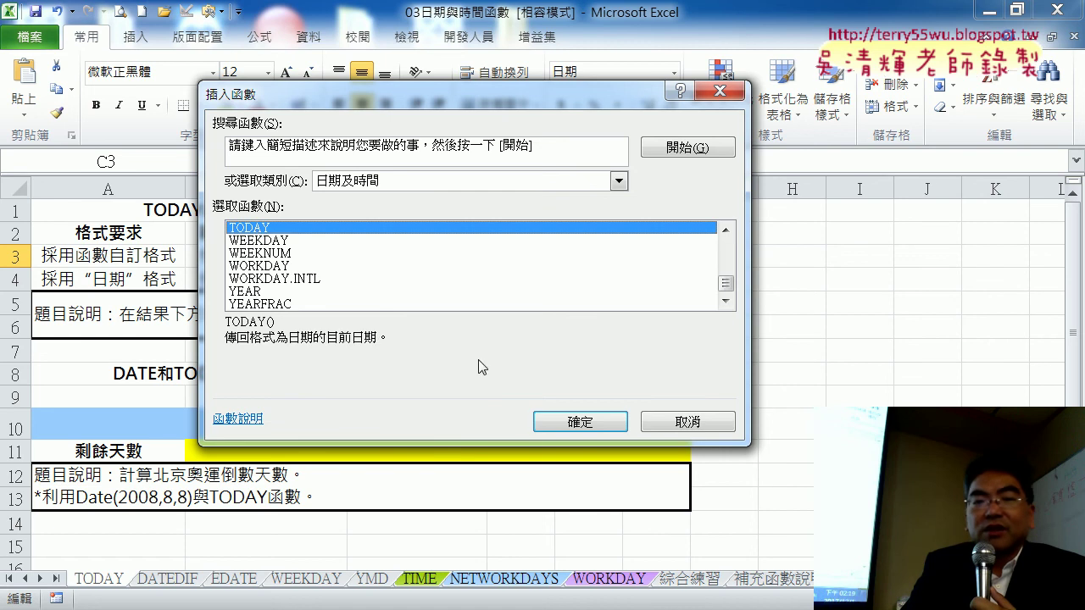
left_click(595, 424)
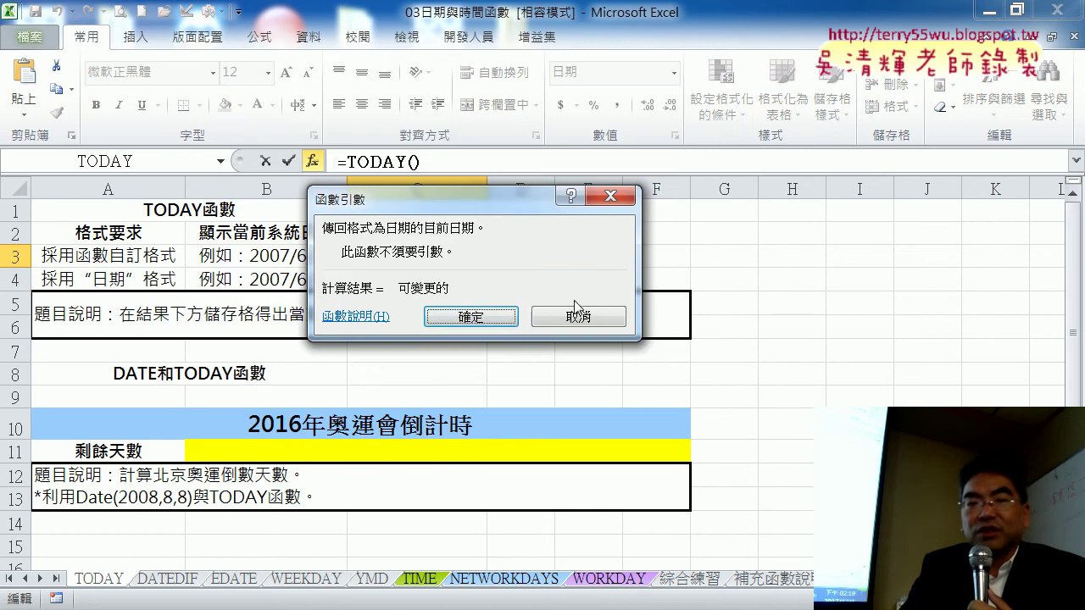
left_click(470, 317)
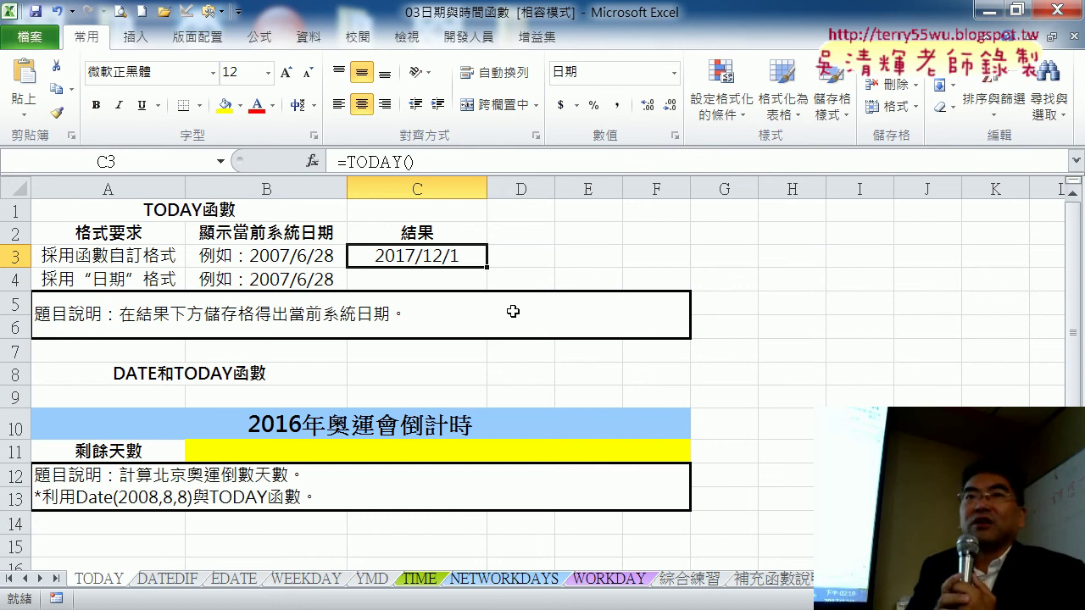
- Enter =NOW() in cell C4 from the function list
left_click(414, 283)
left_click(312, 161)
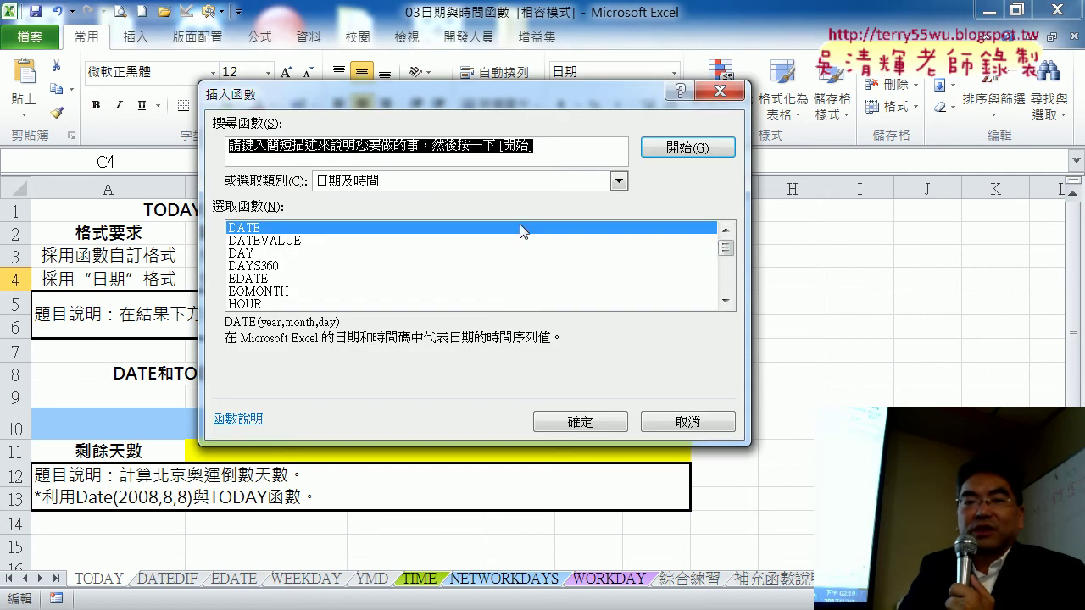
left_click_drag(724, 246, 725, 267)
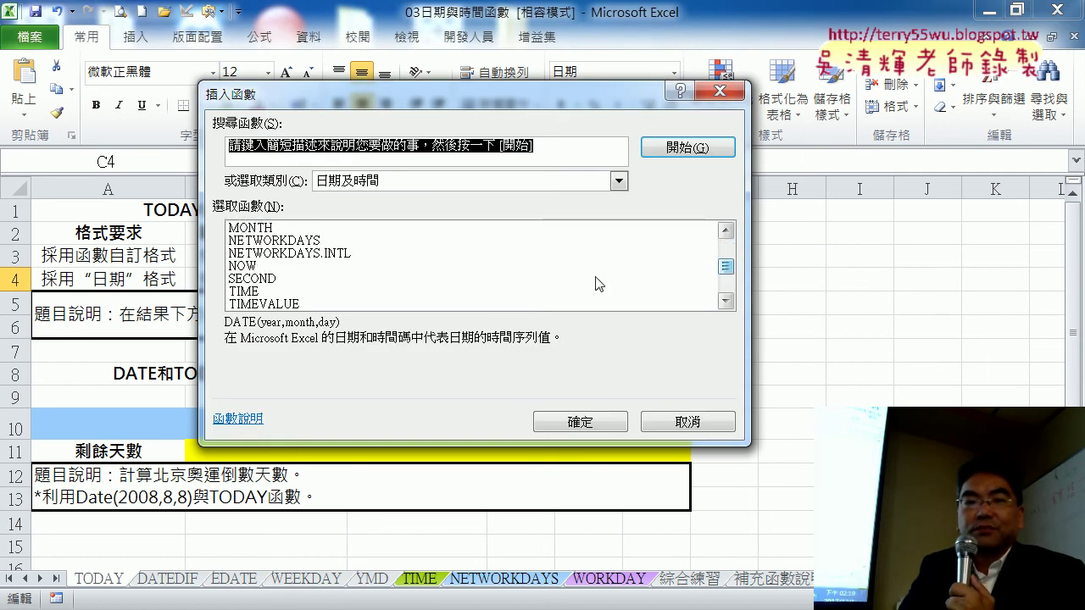
left_click(268, 267)
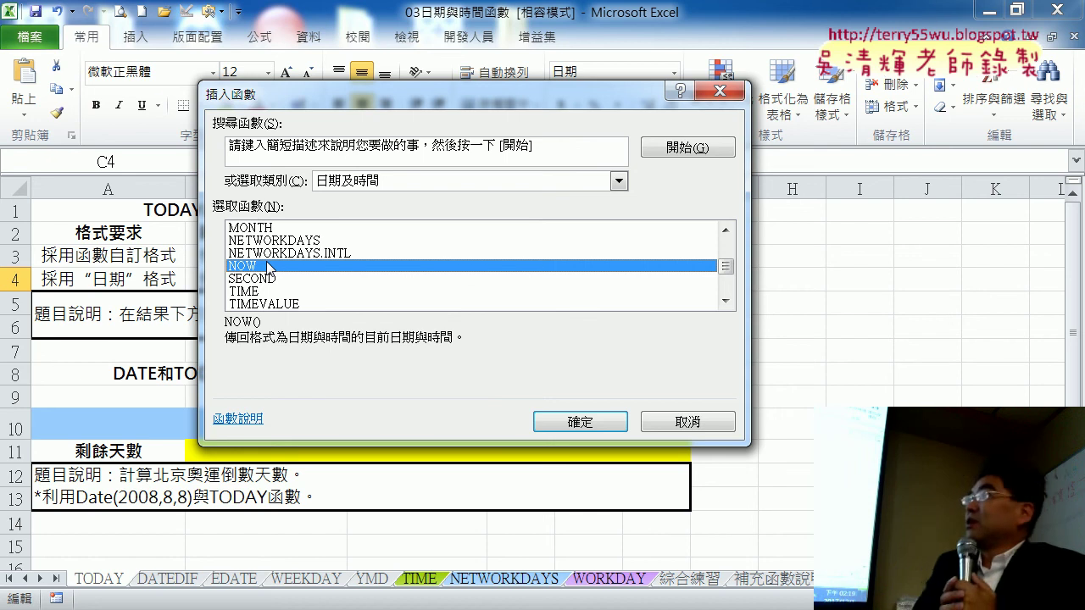
left_click(582, 421)
left_click(471, 316)
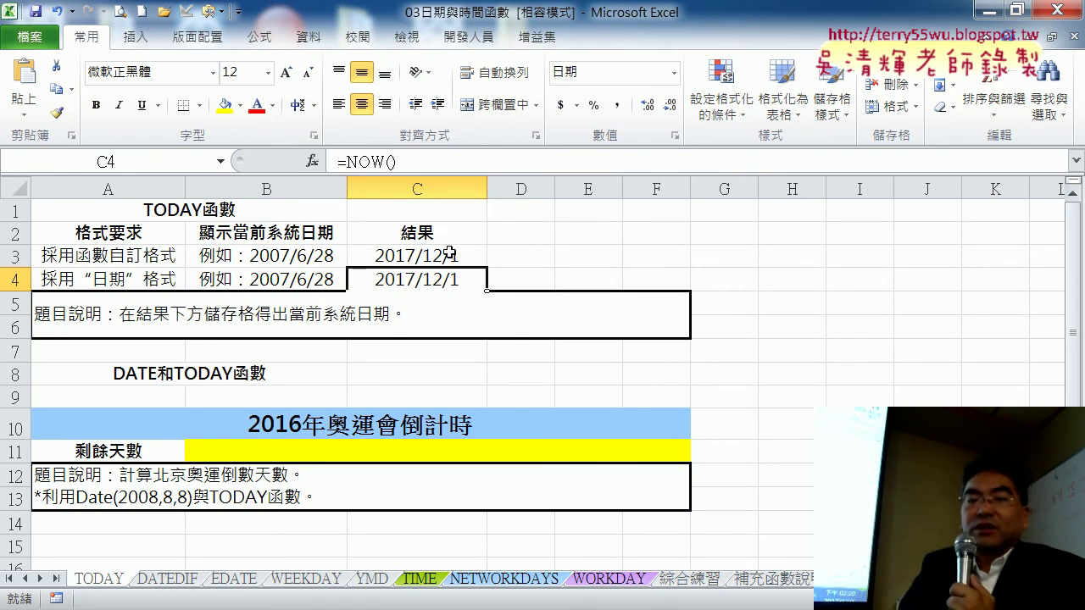
- Widen column C so the C3:C4 results fit
left_click_drag(448, 252, 448, 268)
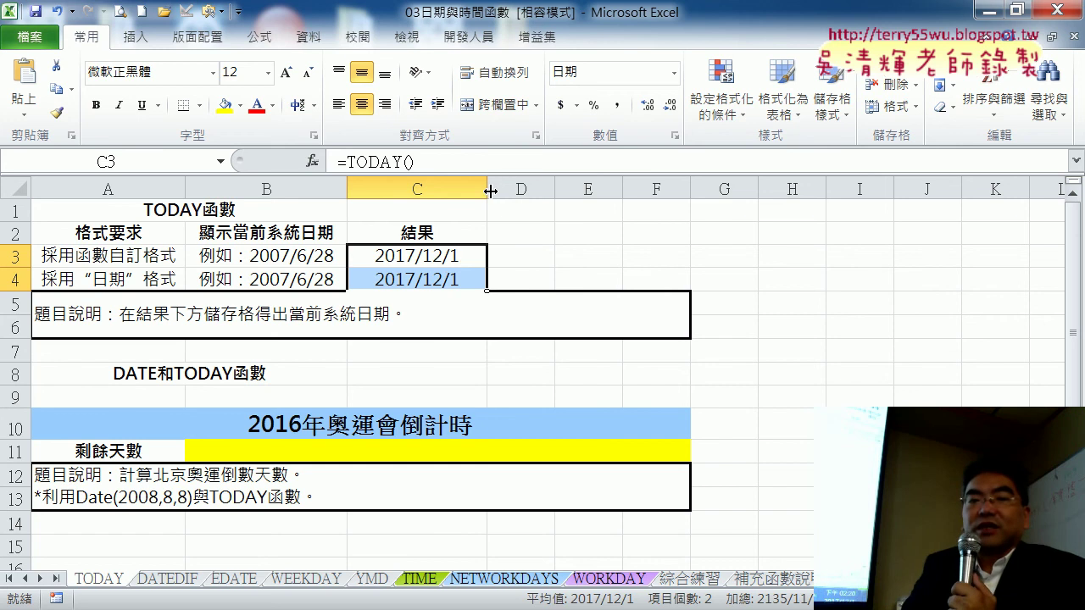
left_click_drag(490, 191, 624, 190)
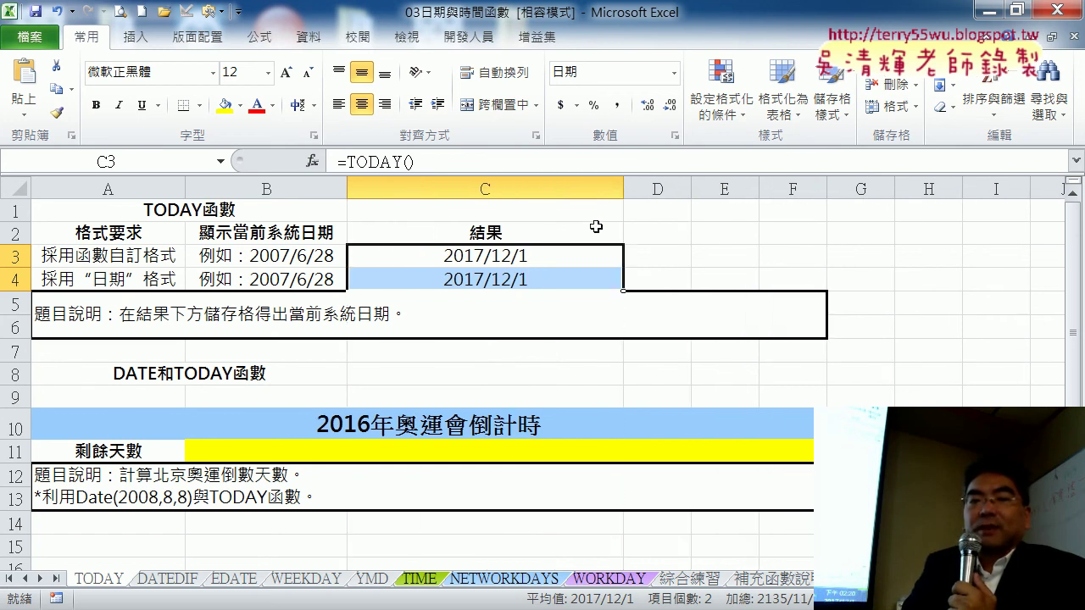
left_click_drag(488, 260, 485, 281)
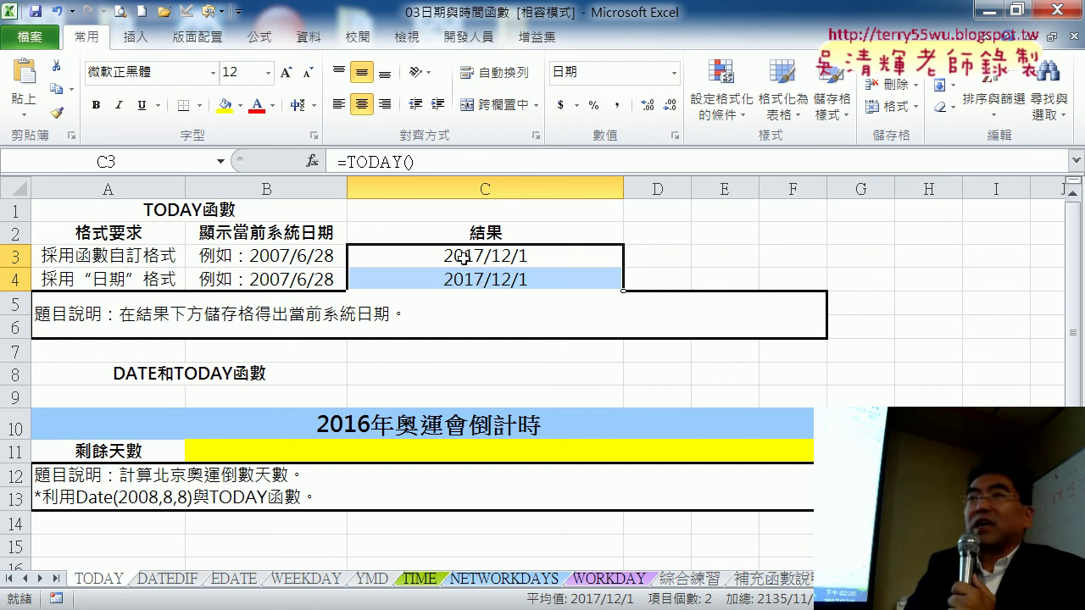
- Format C3:C4 with the 2001/3/14 1:30 PM date-and-time style
right_click(464, 250)
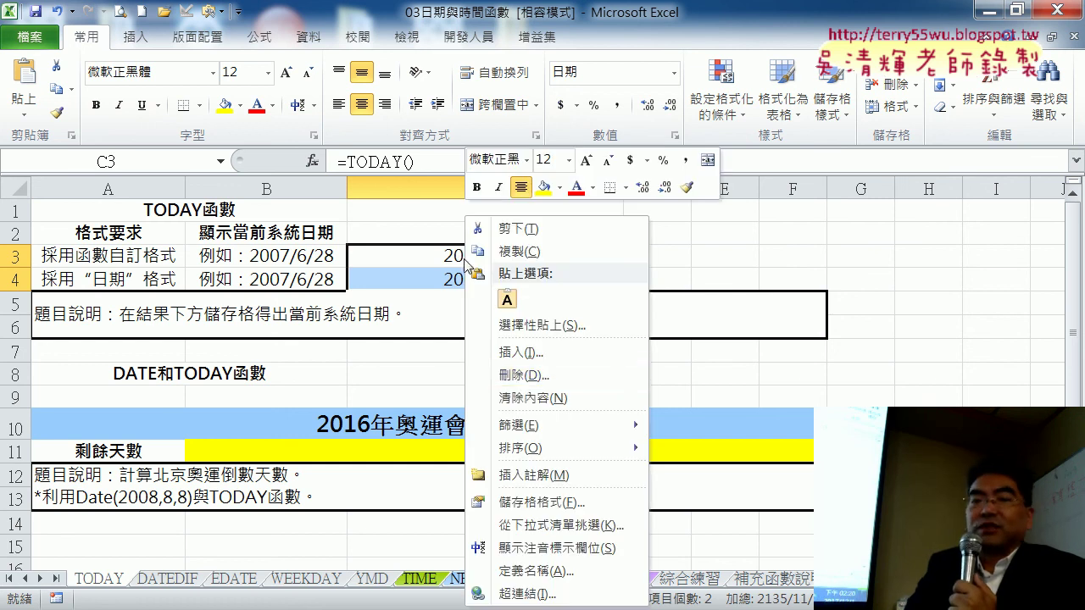
left_click(544, 503)
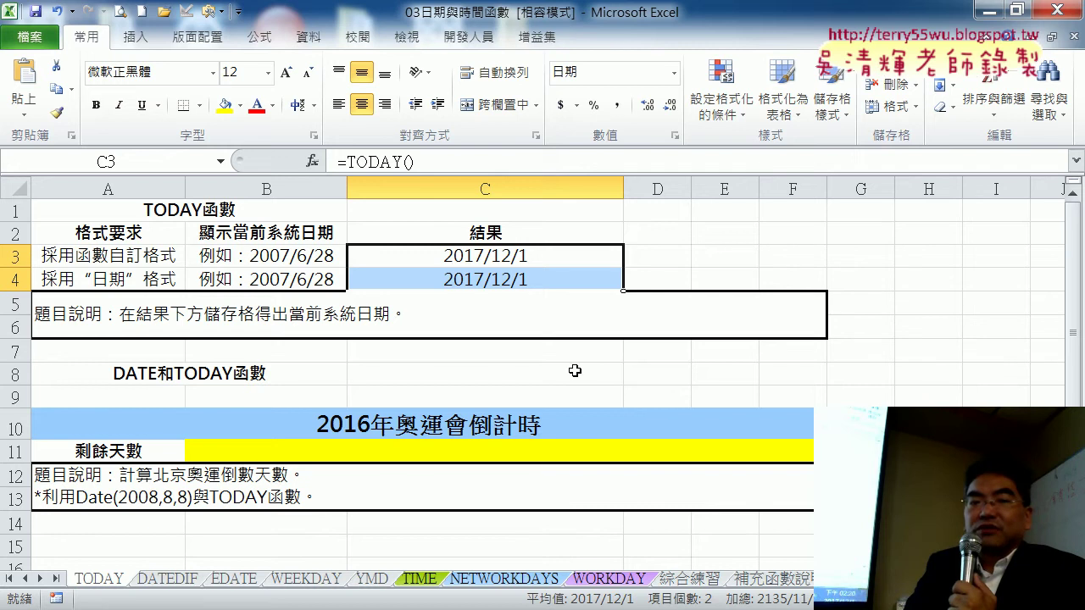
left_click(281, 308)
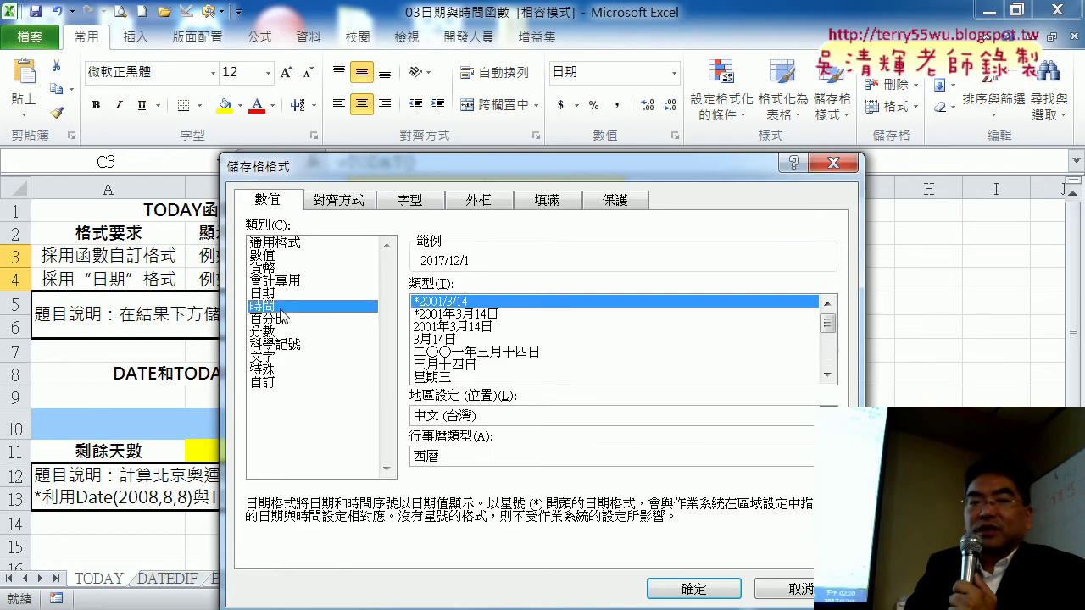
left_click(605, 378)
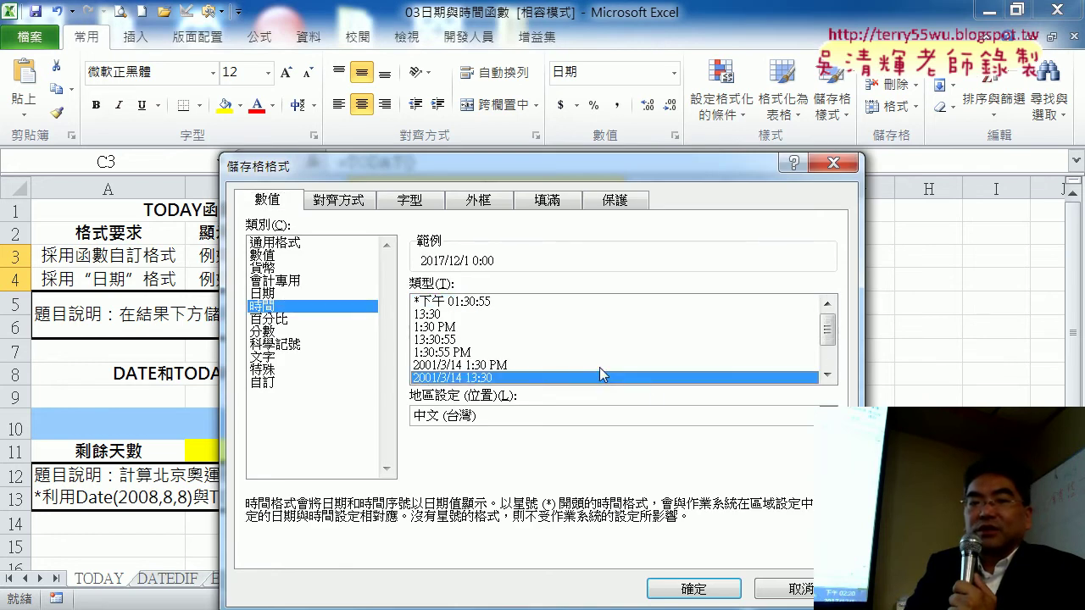
left_click(604, 352)
left_click(605, 366)
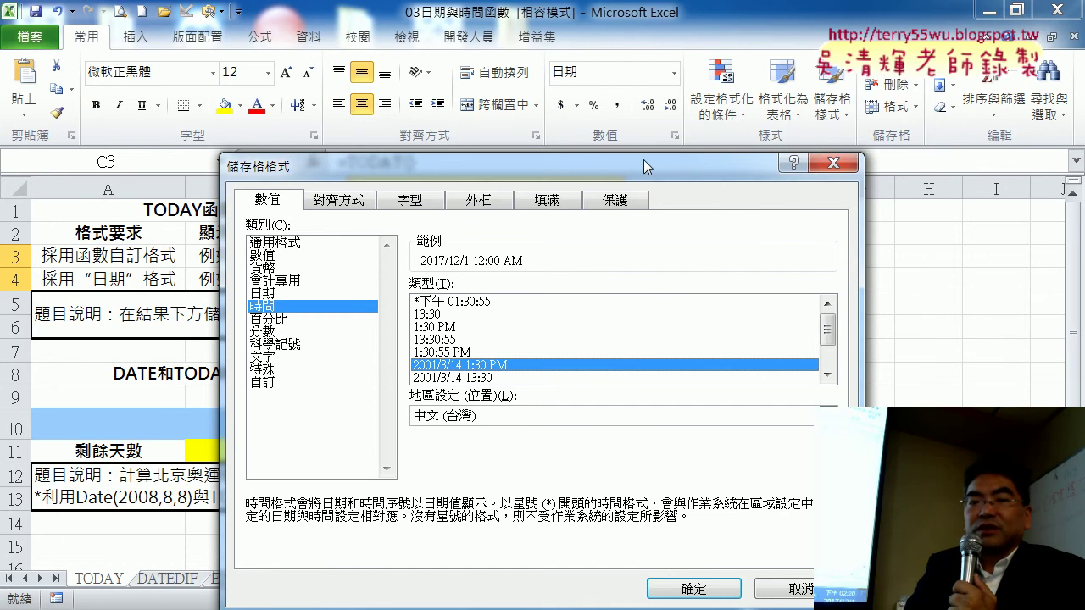
left_click_drag(643, 159, 690, 24)
left_click(874, 240)
left_click(874, 240)
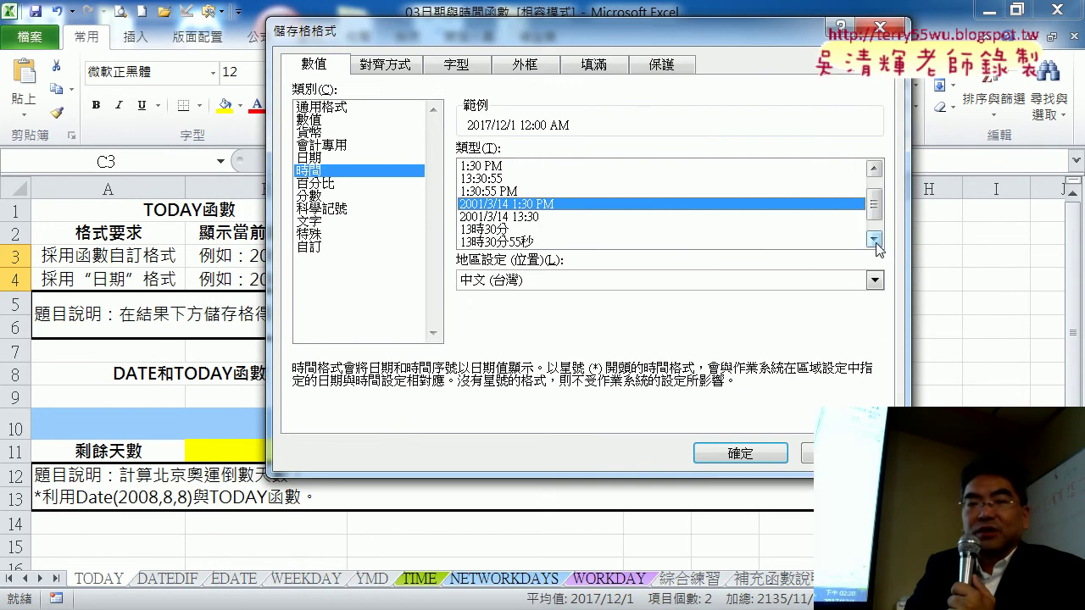
left_click(874, 240)
left_click(873, 240)
scroll(873, 208, "up", 2)
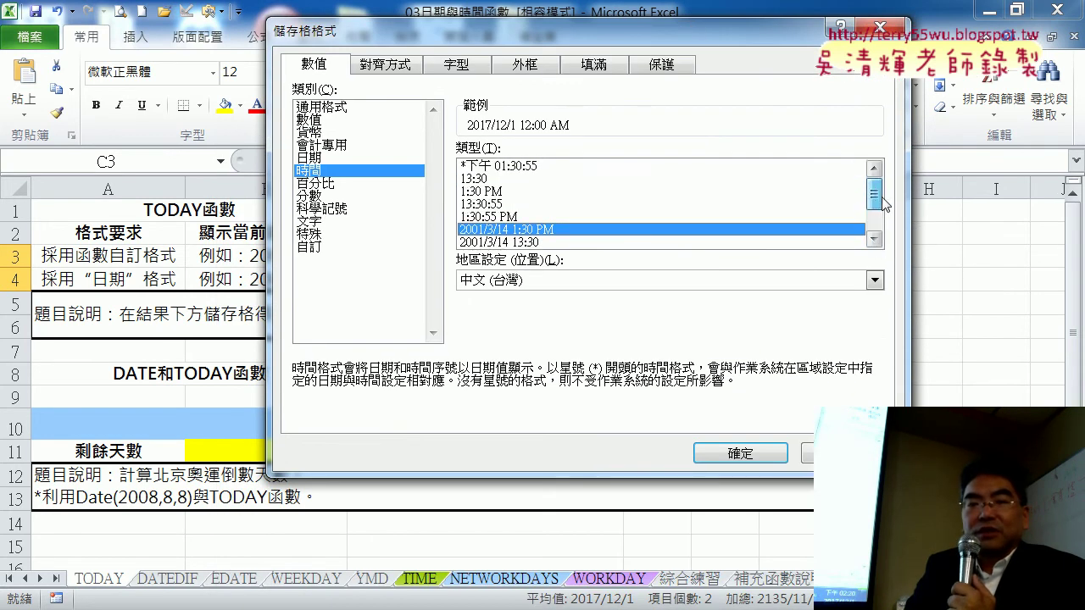
left_click(730, 452)
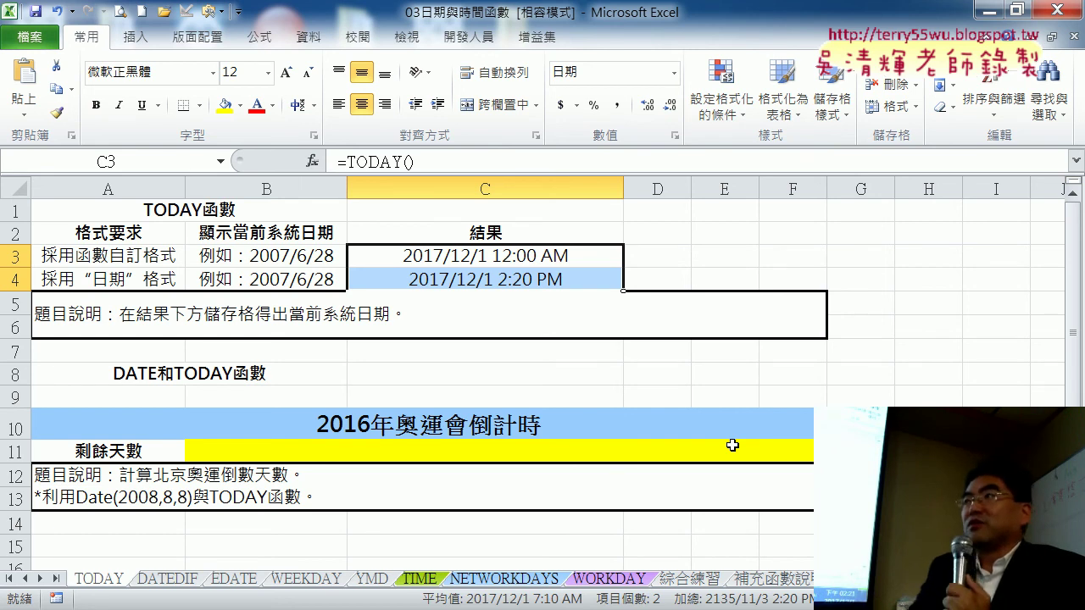
left_click(686, 579)
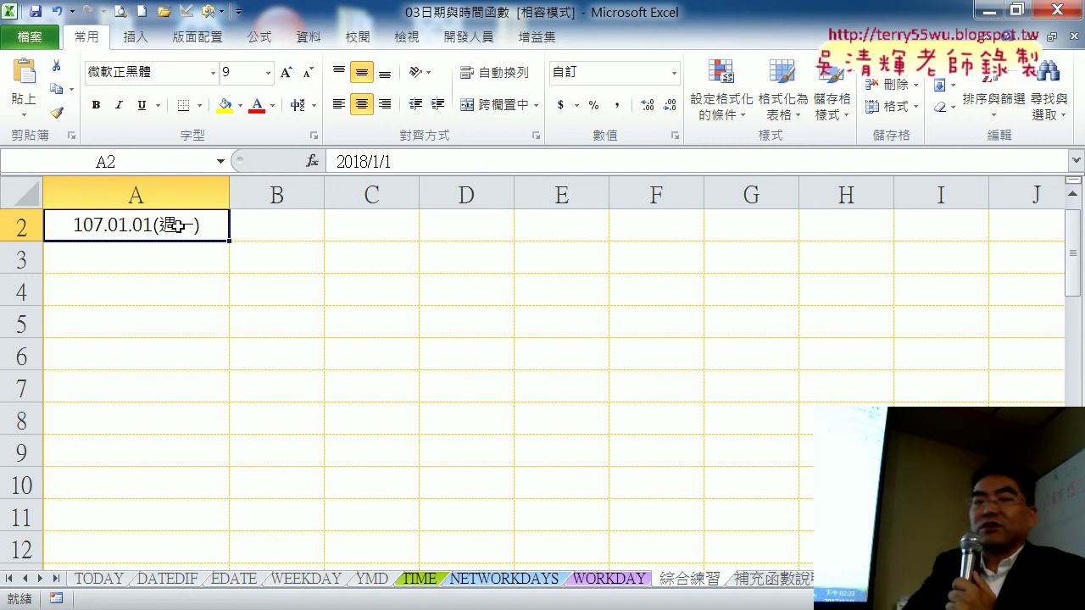
left_click(107, 582)
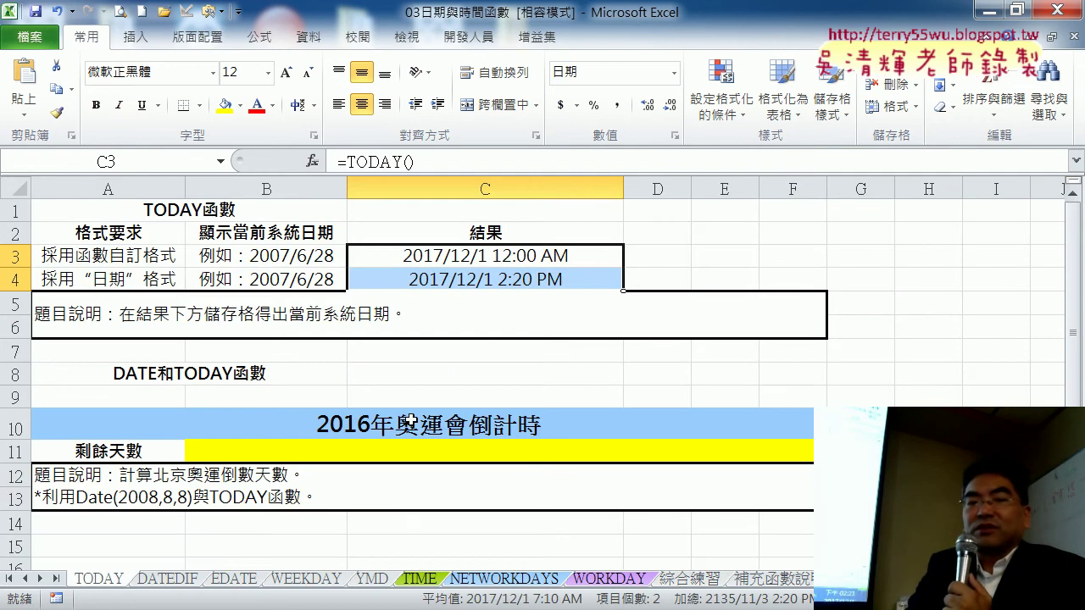
- In Format Cells for the results, set the date calendar type to 中華民國曆
right_click(479, 267)
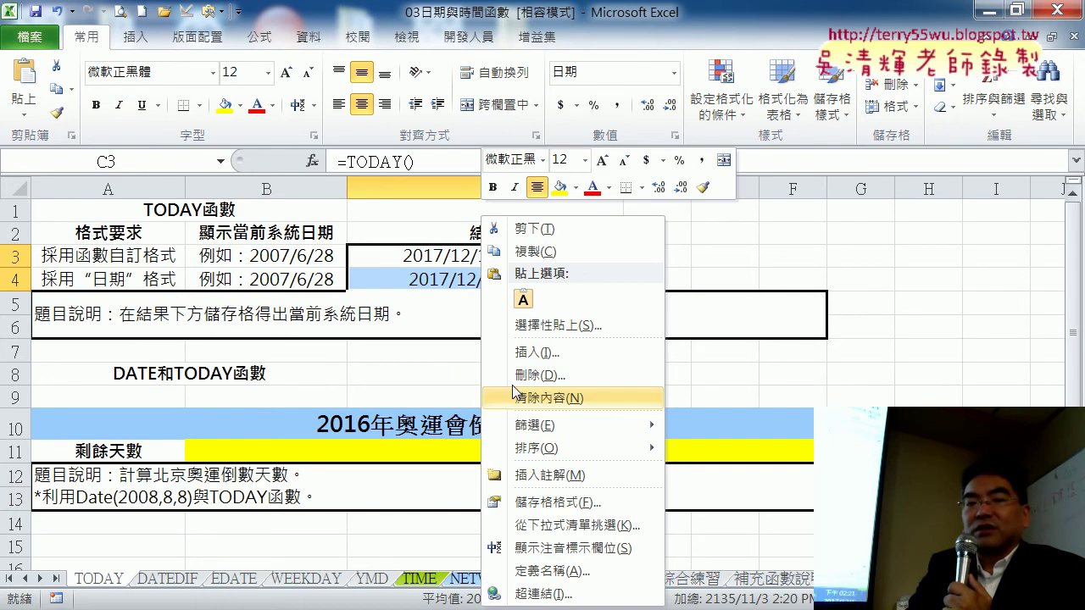
left_click(528, 501)
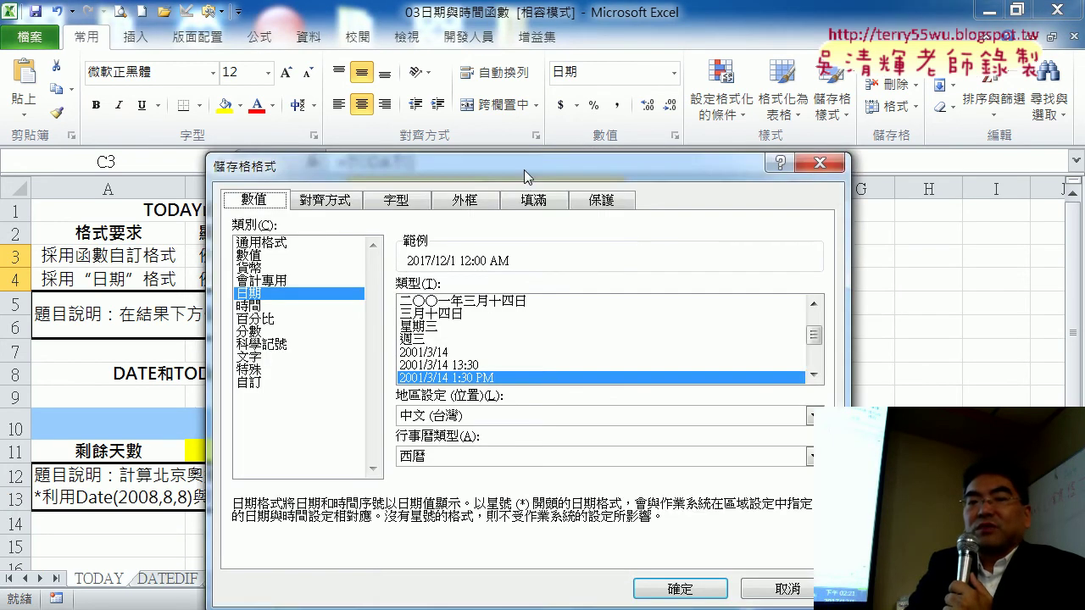
left_click_drag(524, 176, 514, 48)
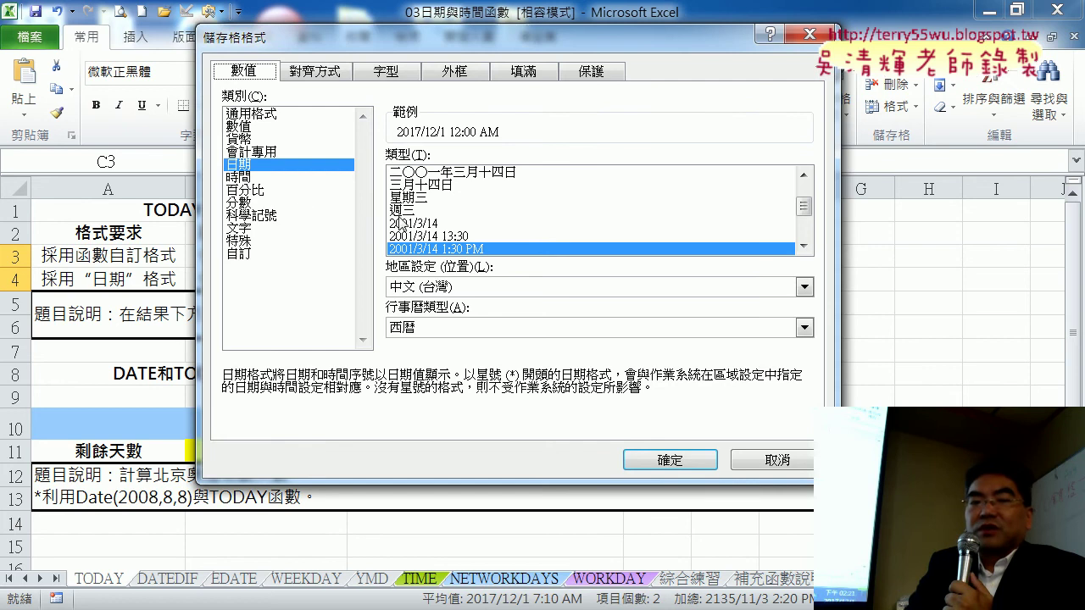
left_click(454, 330)
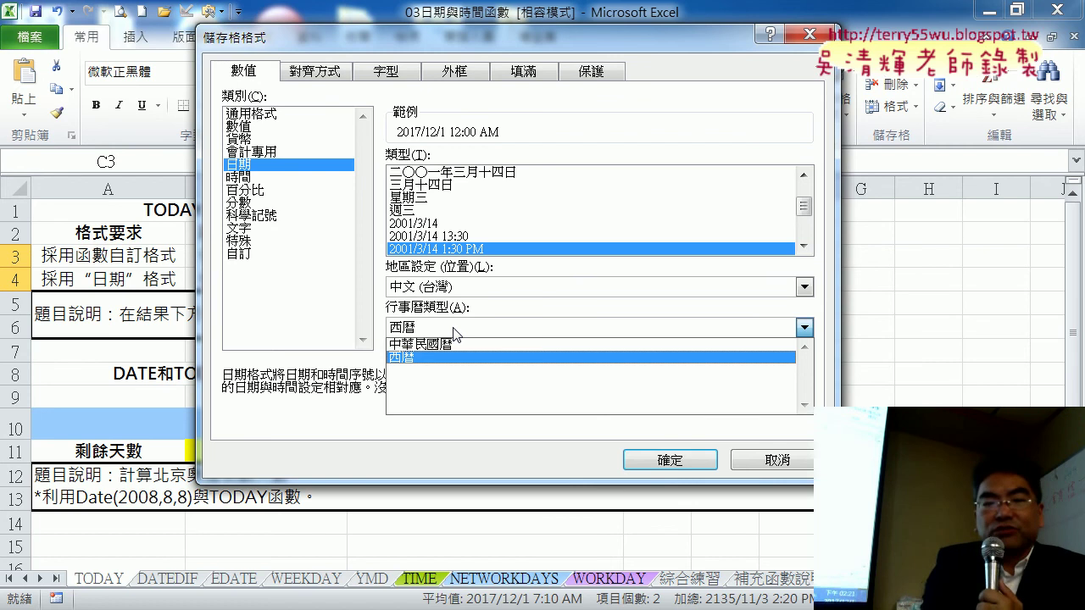
mouse_move(434, 386)
left_mouse_down()
mouse_move(409, 277)
mouse_move(426, 405)
left_mouse_up()
mouse_move(182, 385)
left_mouse_down()
mouse_move(344, 341)
mouse_move(315, 363)
left_mouse_up()
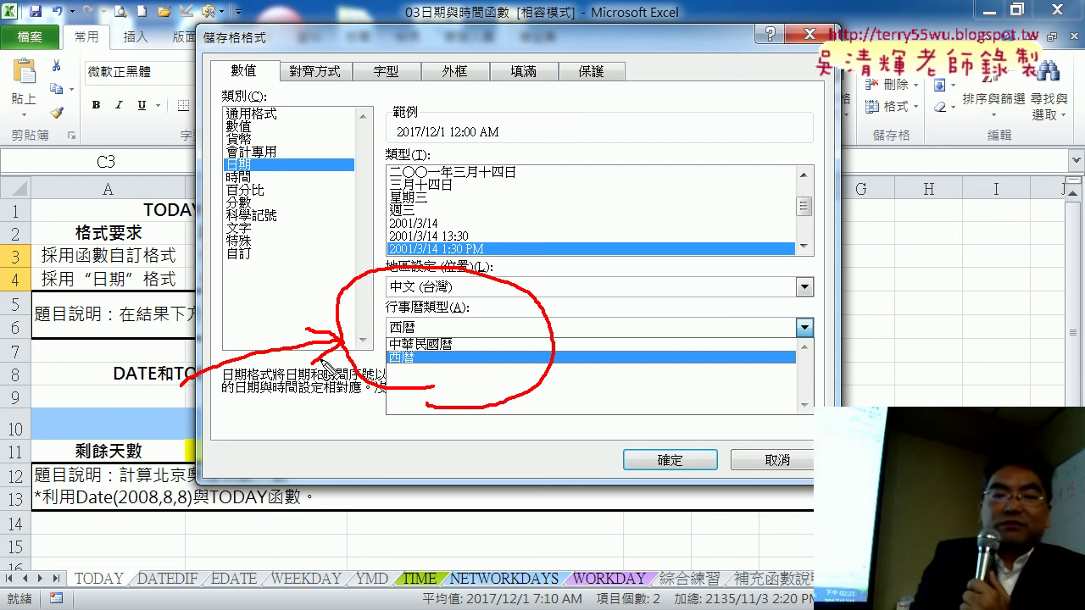
key("Escape")
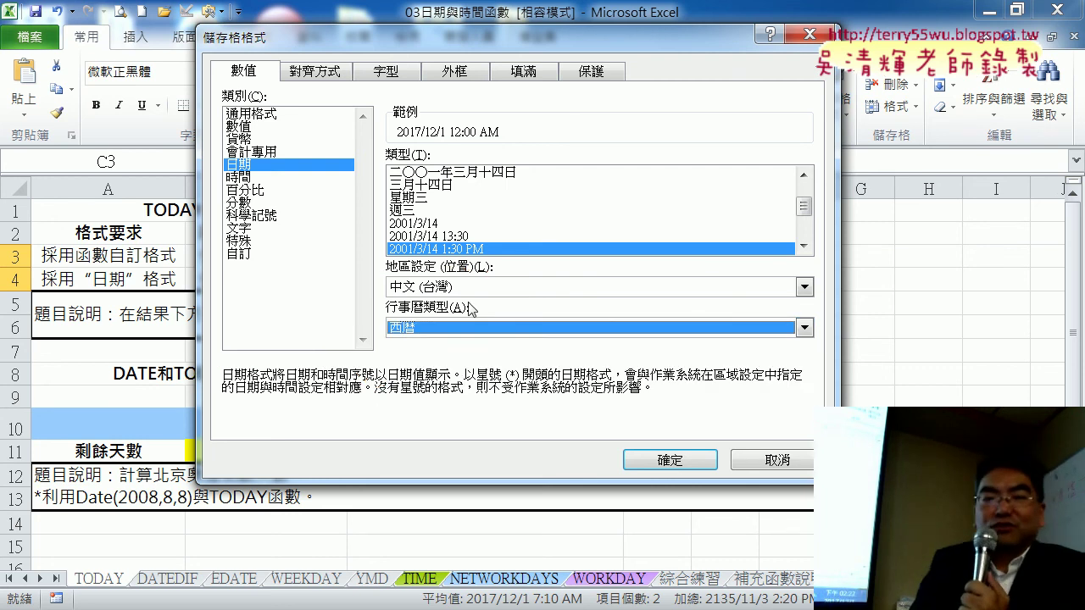
left_click(483, 328)
left_click(477, 346)
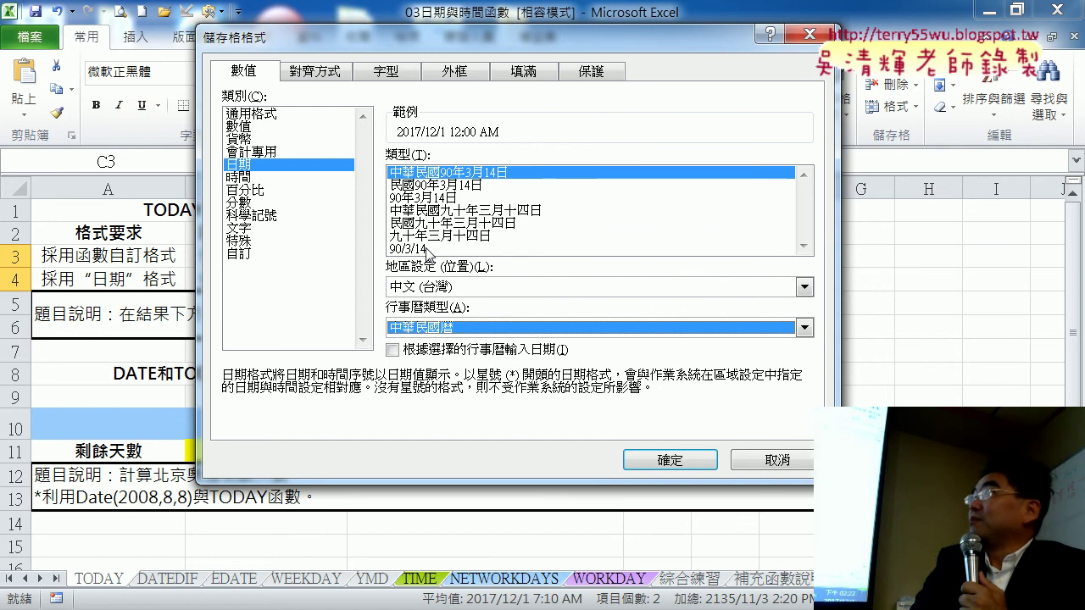
- Pick the 90/3/14 ROC date style and view its custom code [$-404]e/m/d;@
left_click(428, 250)
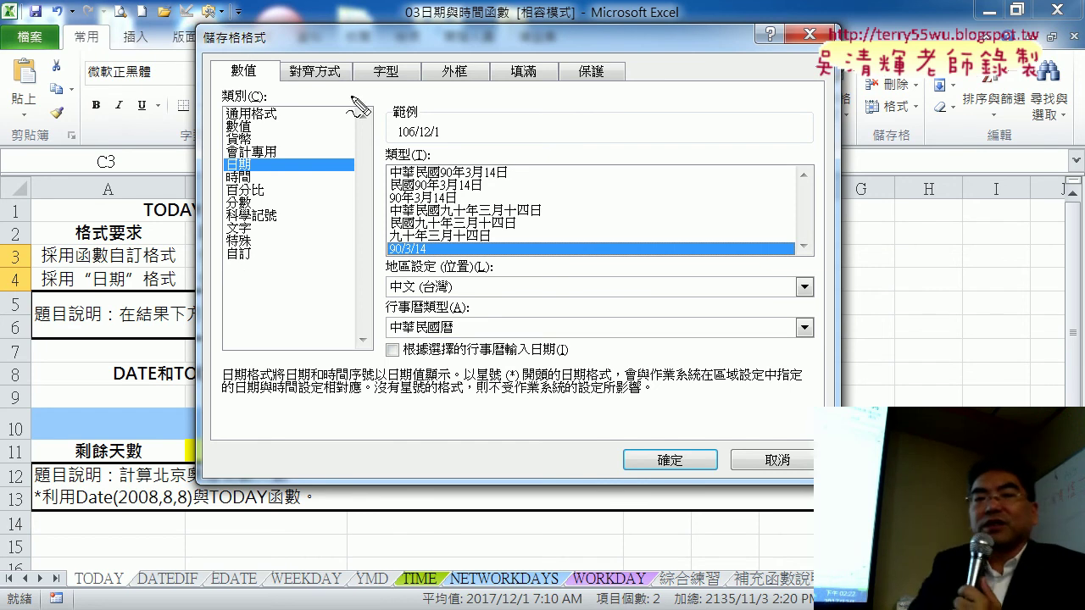
left_click_drag(226, 59, 222, 66)
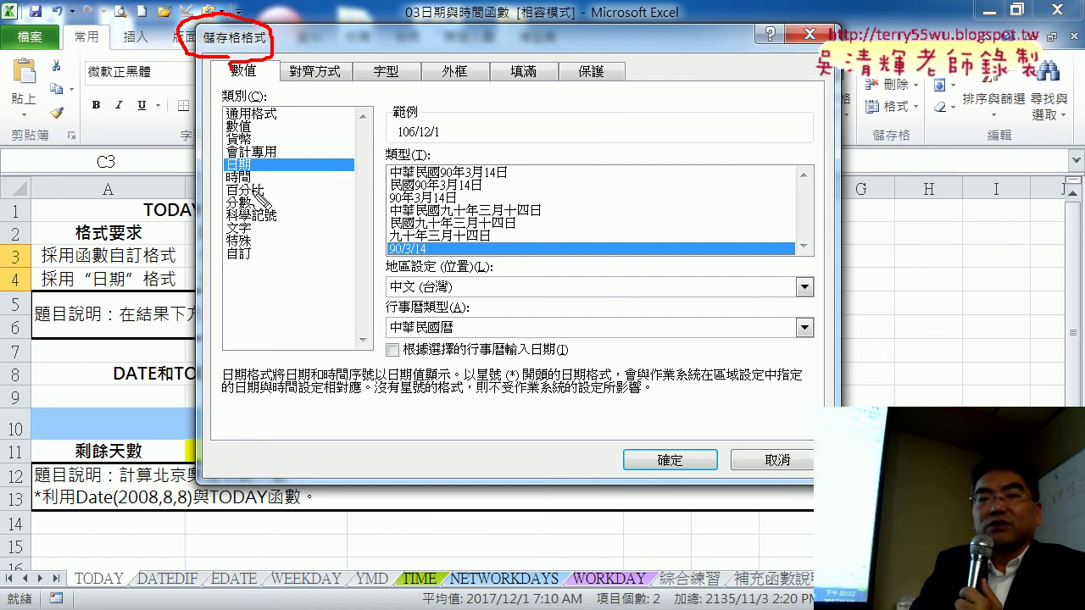
mouse_move(250, 176)
left_mouse_down()
mouse_move(220, 174)
mouse_move(275, 190)
left_mouse_up()
left_click_drag(445, 235, 447, 254)
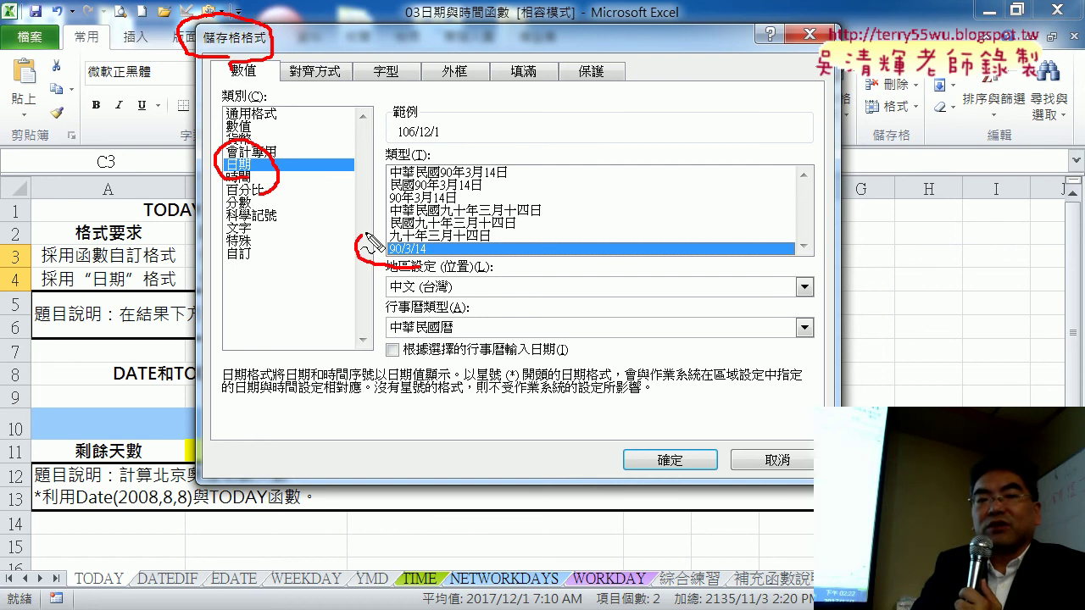
left_click_drag(255, 244, 263, 269)
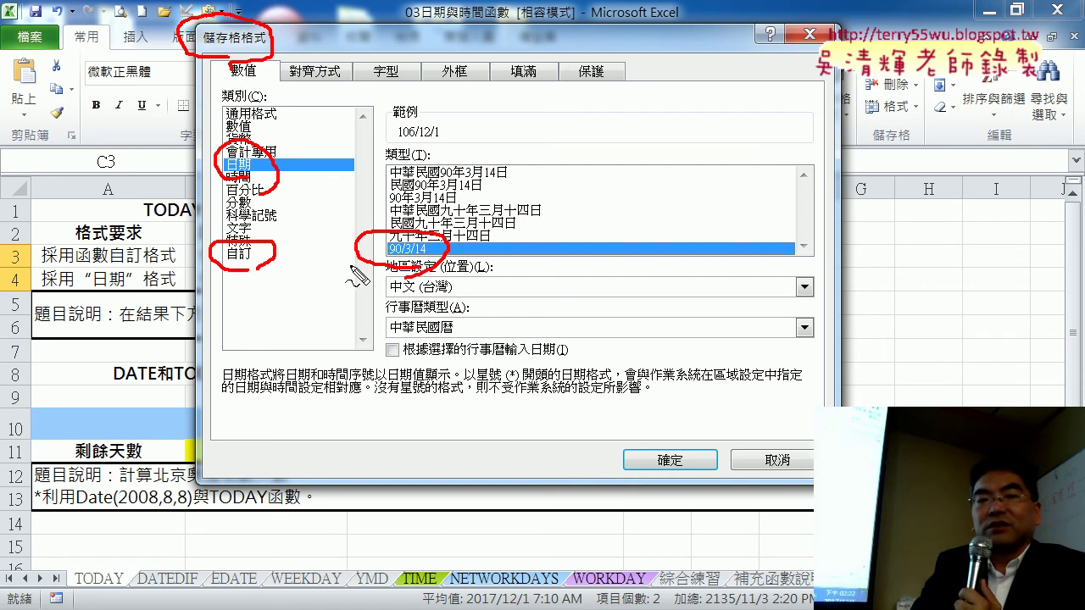
mouse_move(356, 266)
left_mouse_down()
mouse_move(277, 278)
mouse_move(292, 273)
left_mouse_up()
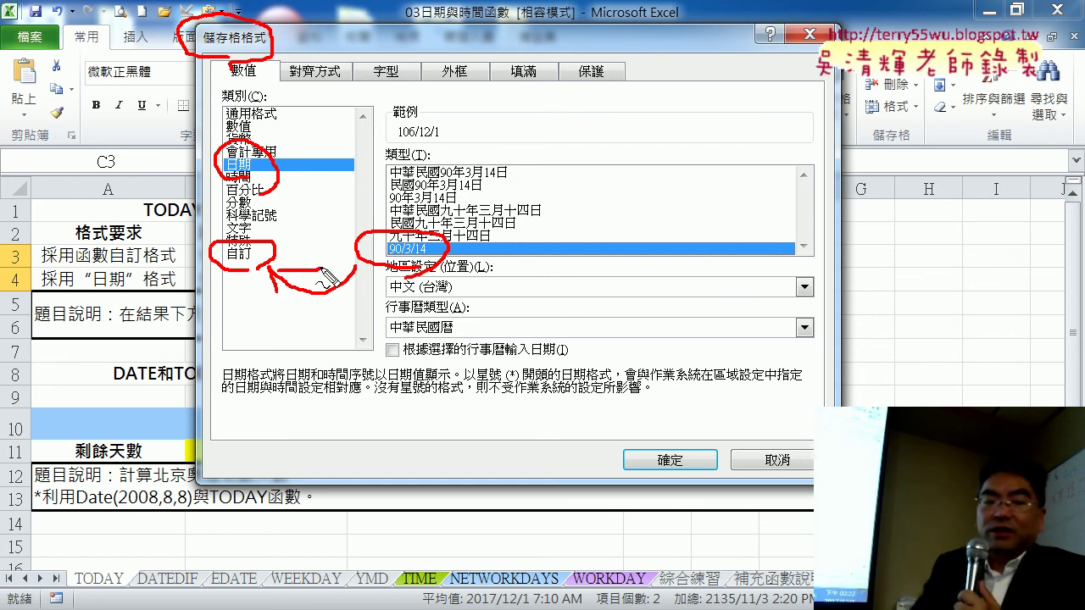
key("Escape")
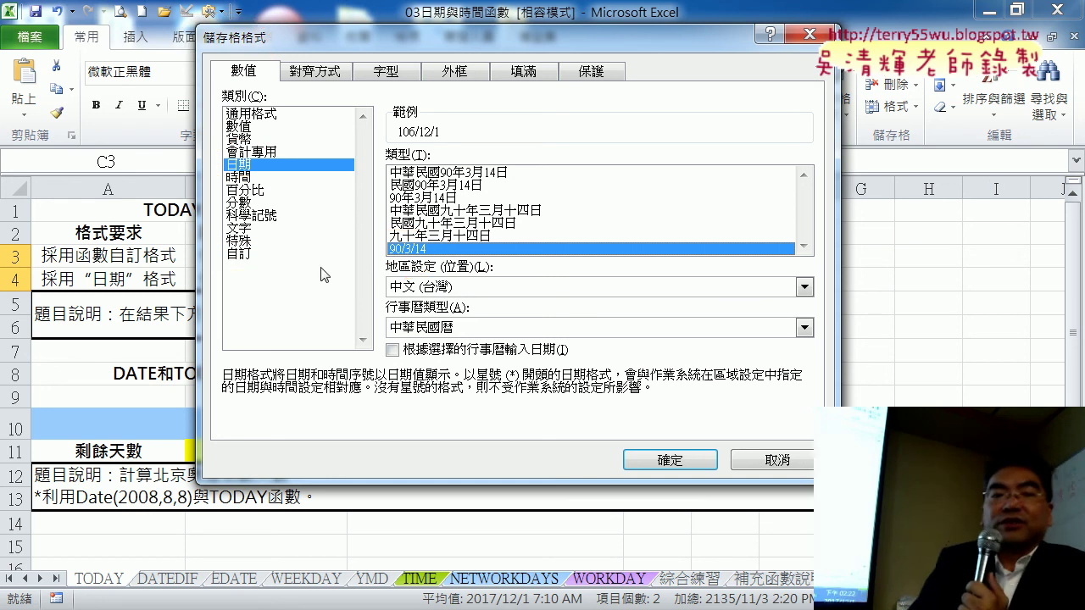
left_click(245, 253)
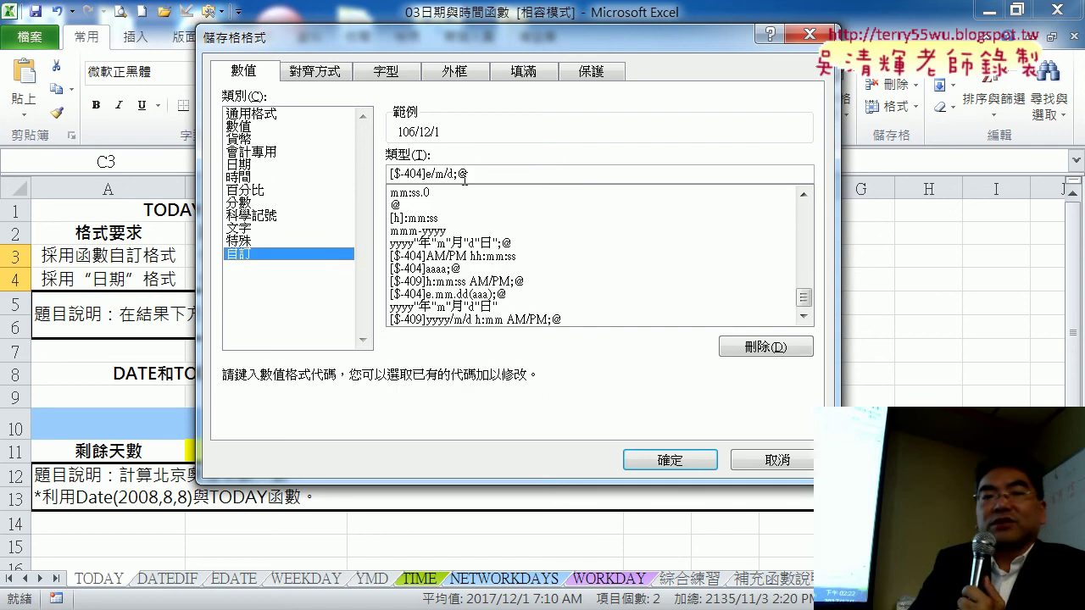
- Edit the custom code toward [$-404]e.mm.d;@, replacing slashes with dots
left_click_drag(501, 176, 307, 168)
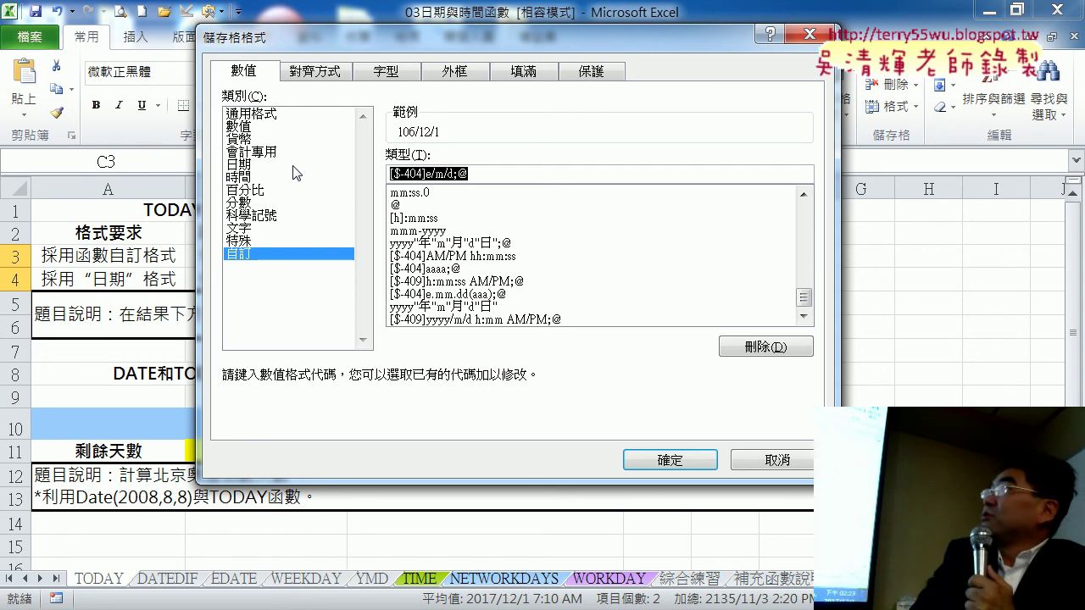
left_click(439, 173)
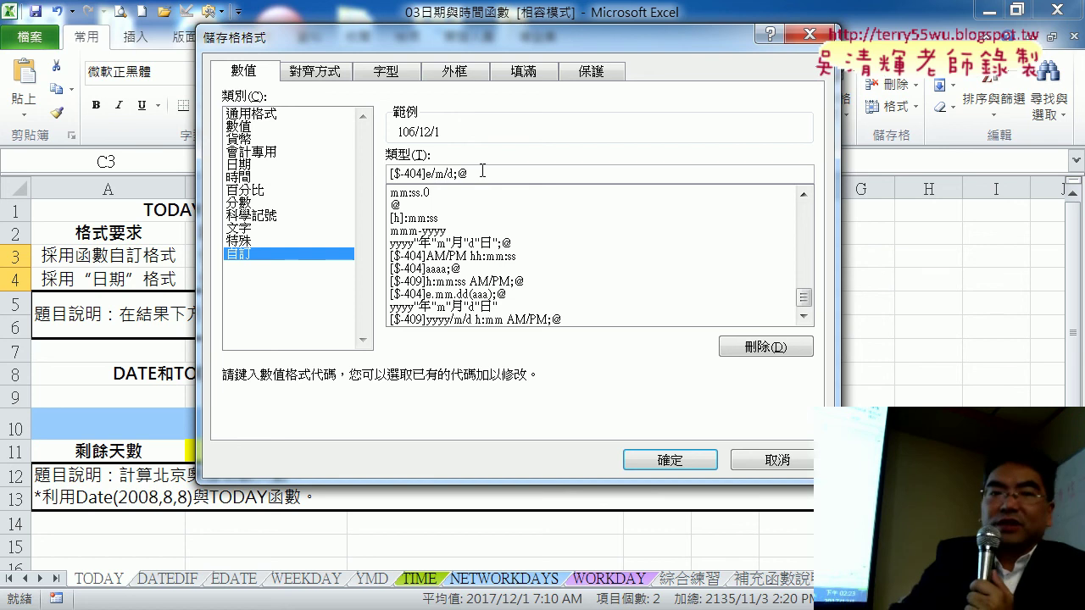
key("BackSpace")
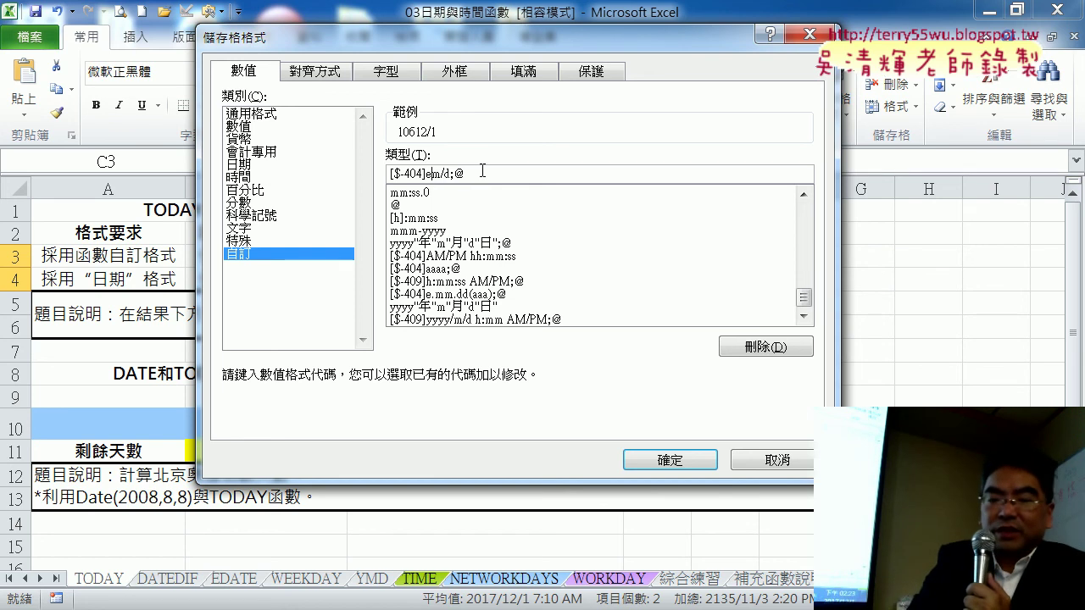
type(".mm")
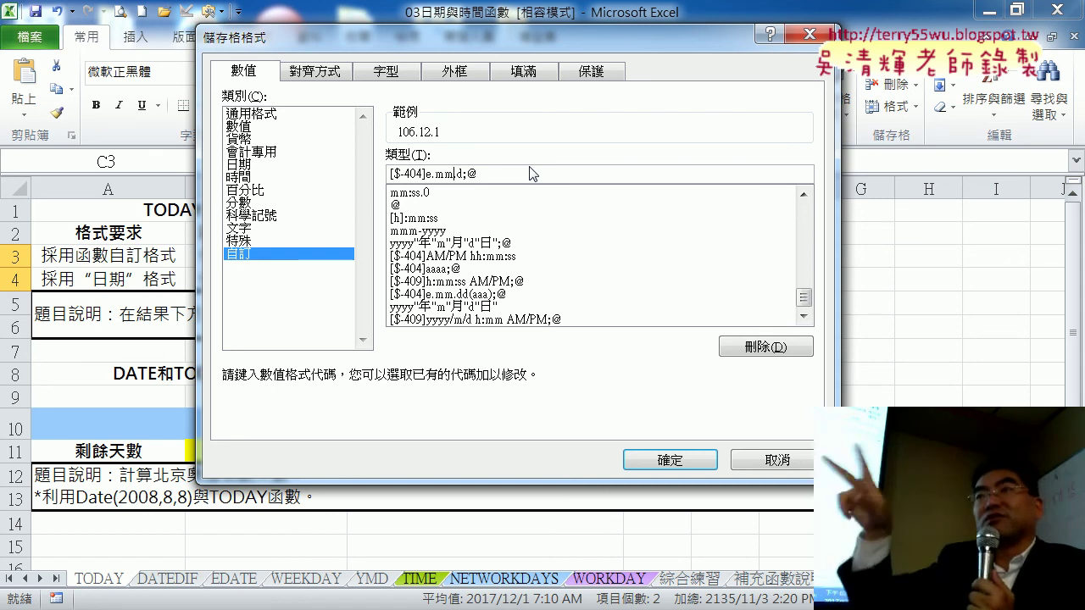
- Finish the code as [$-404]e.mm.dd(aaa);@ and apply it, showing 106.12.01(週五)
type(".")
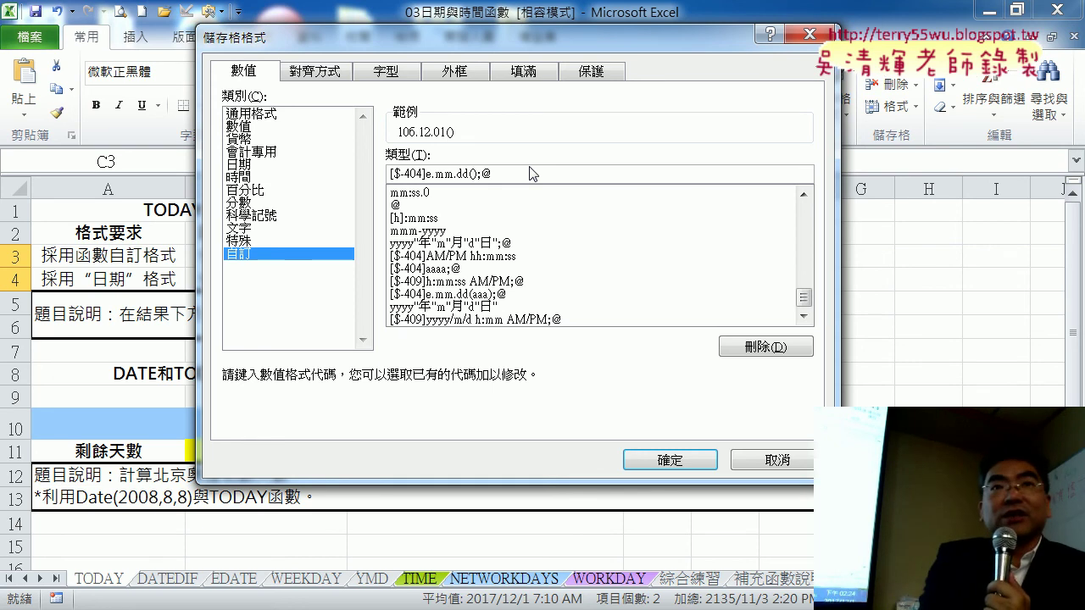
type("a")
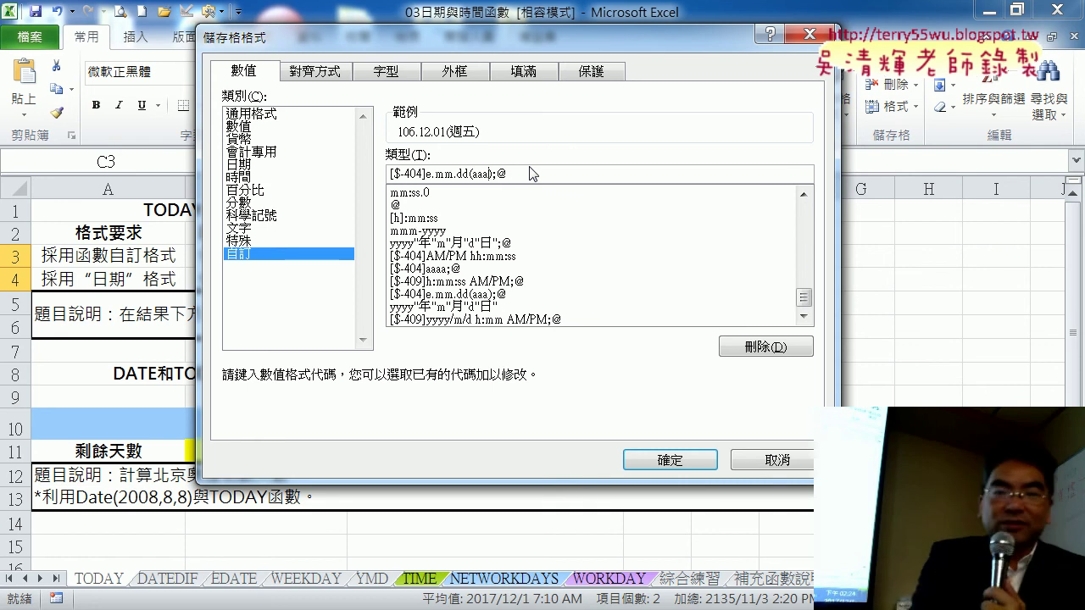
type("a")
key("BackSpace")
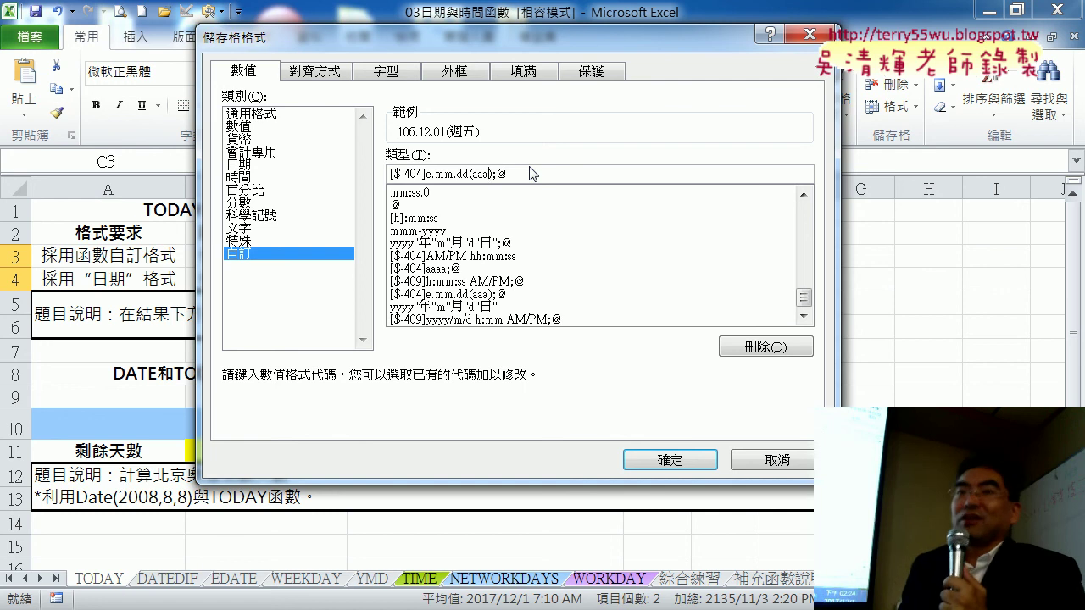
left_click(685, 471)
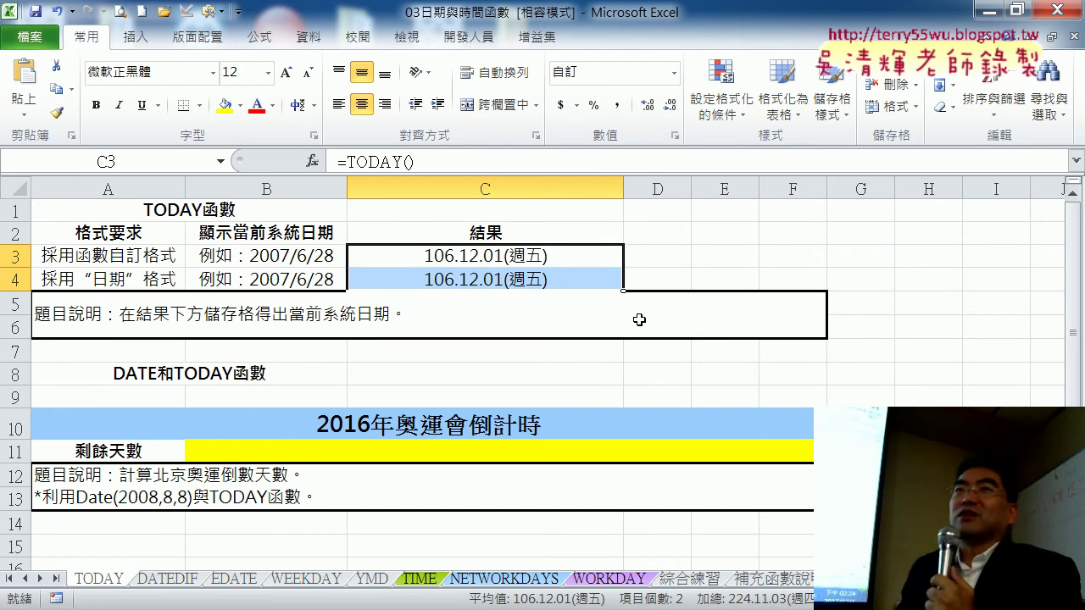
- Reopen Format Cells for C3 and switch the date calendar back to 西曆
right_click(541, 255)
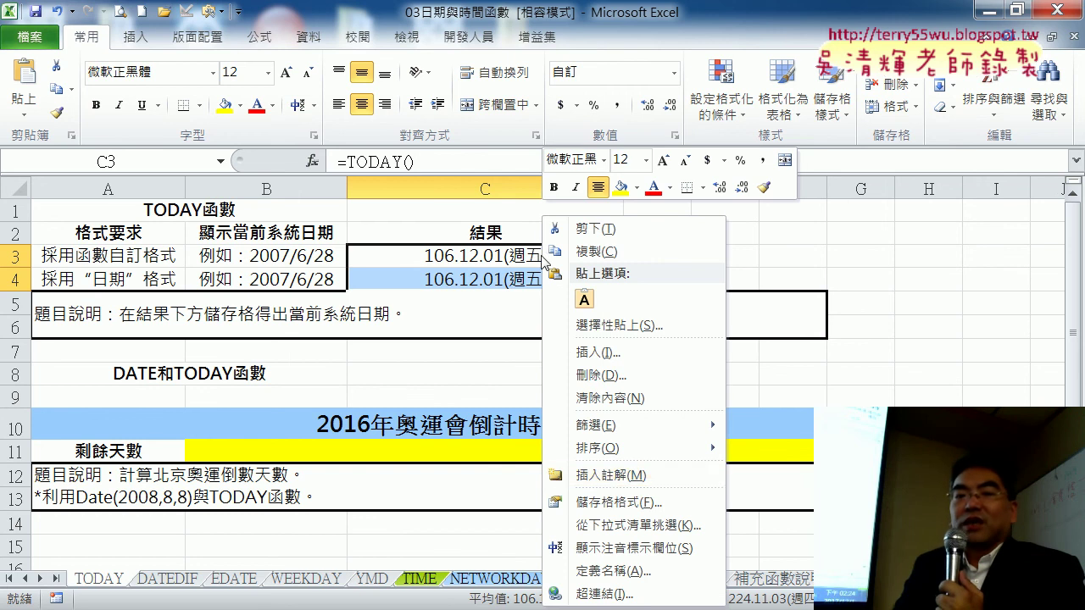
left_click(627, 506)
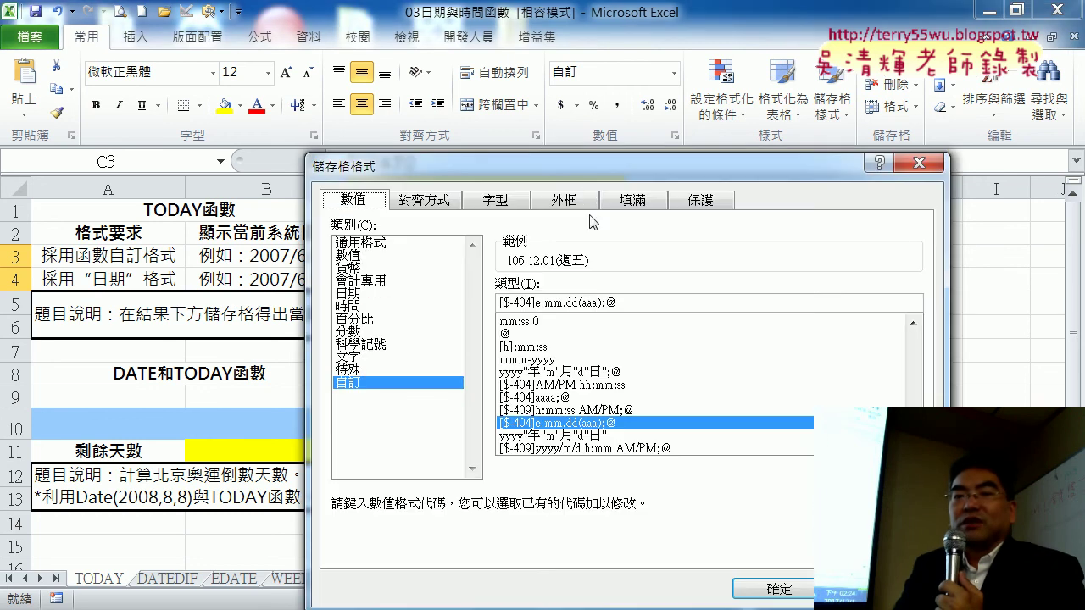
left_click_drag(591, 141, 555, 66)
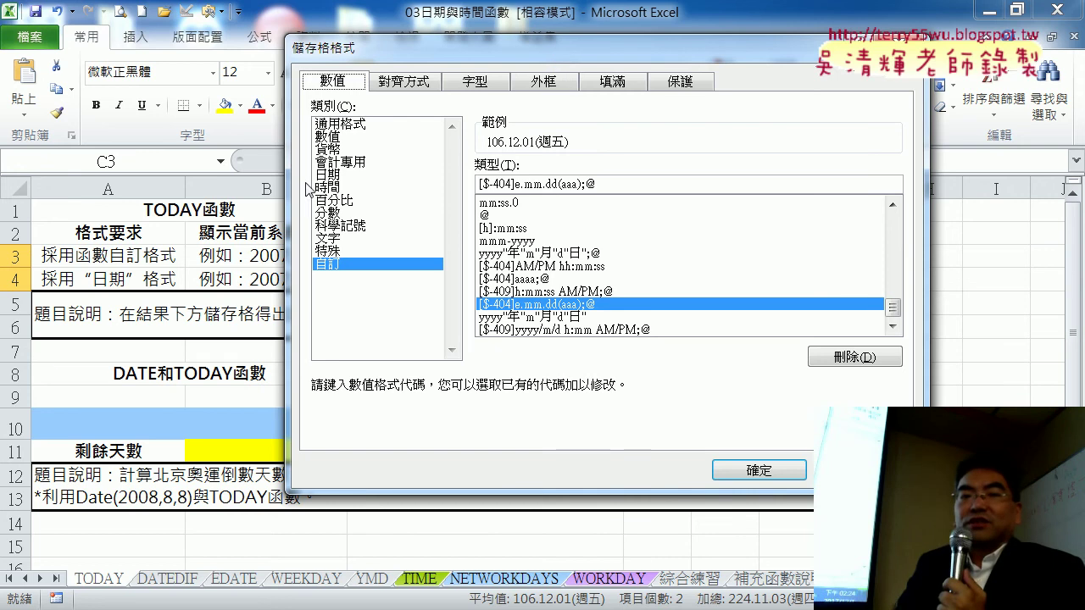
left_click(328, 174)
left_click(532, 339)
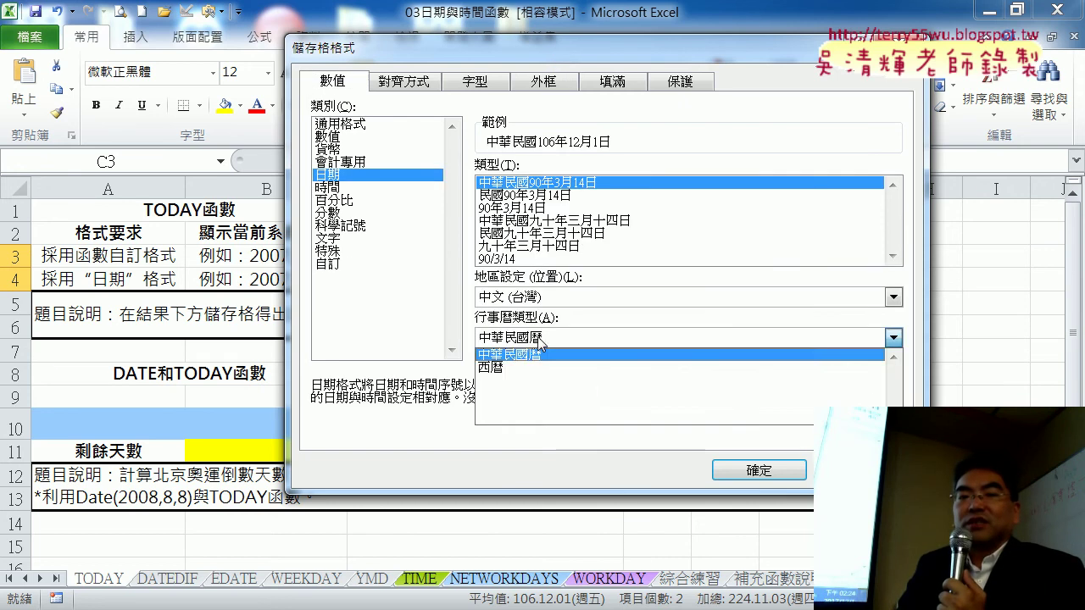
left_click(543, 371)
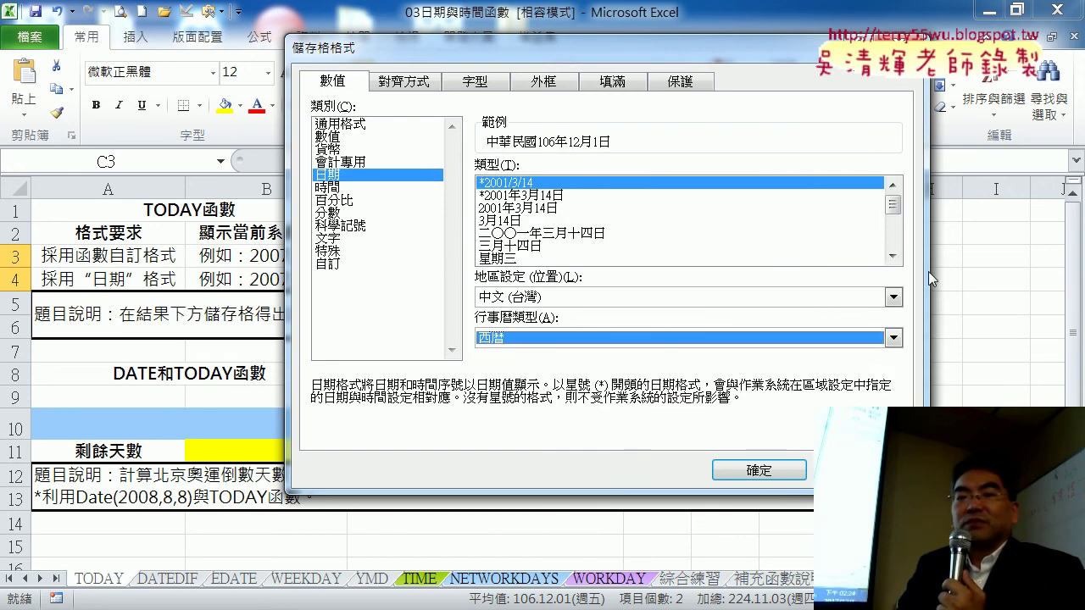
- Pick the 週三 weekday style, view its code [$-404]aaa;@, then browse fraction formats
scroll(517, 229, "down", 3)
scroll(517, 229, "up", 2)
left_click(514, 234)
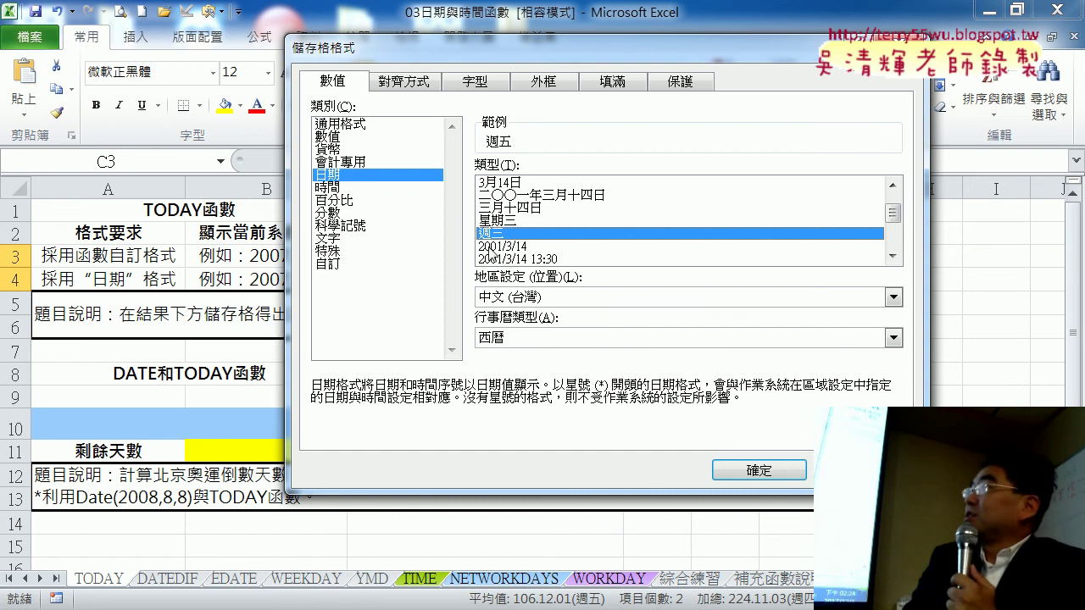
left_click(328, 264)
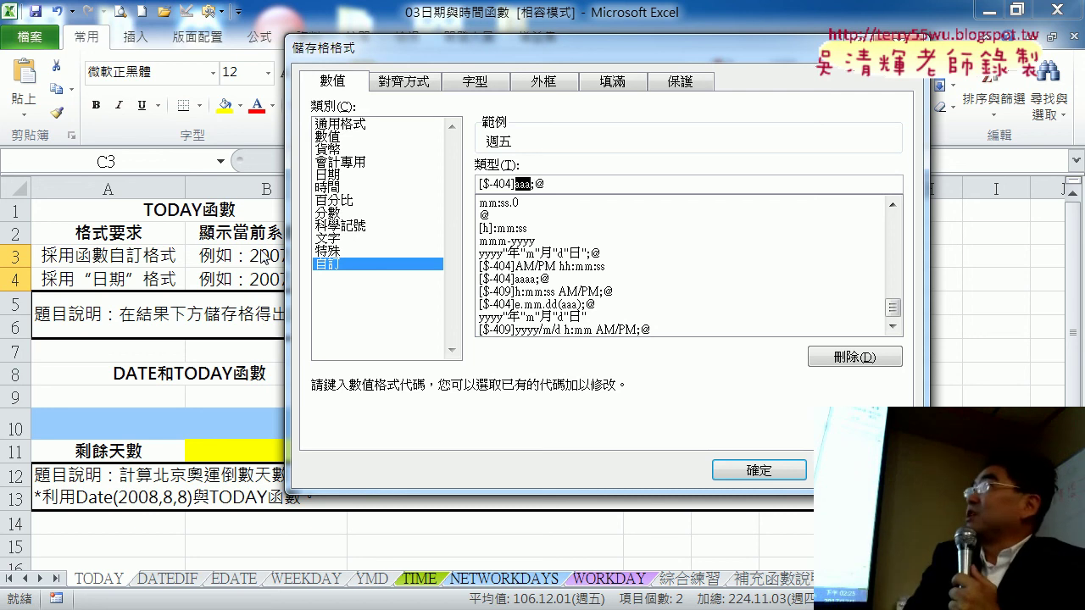
left_click(333, 214)
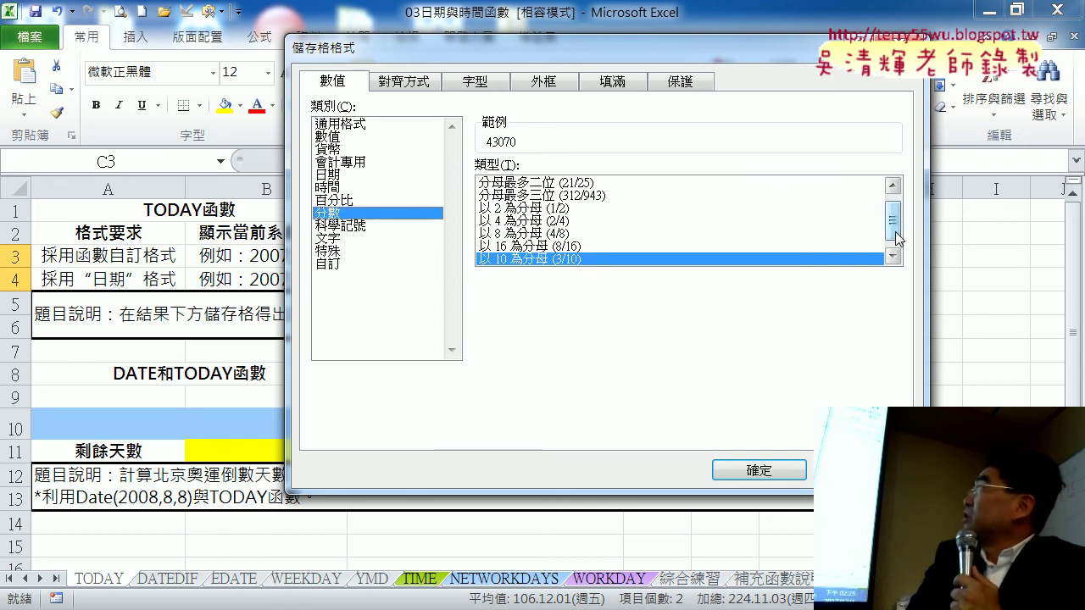
- Choose the hundredths fraction style and select ??/100 in its custom code
left_click_drag(897, 238, 897, 245)
left_click(594, 258)
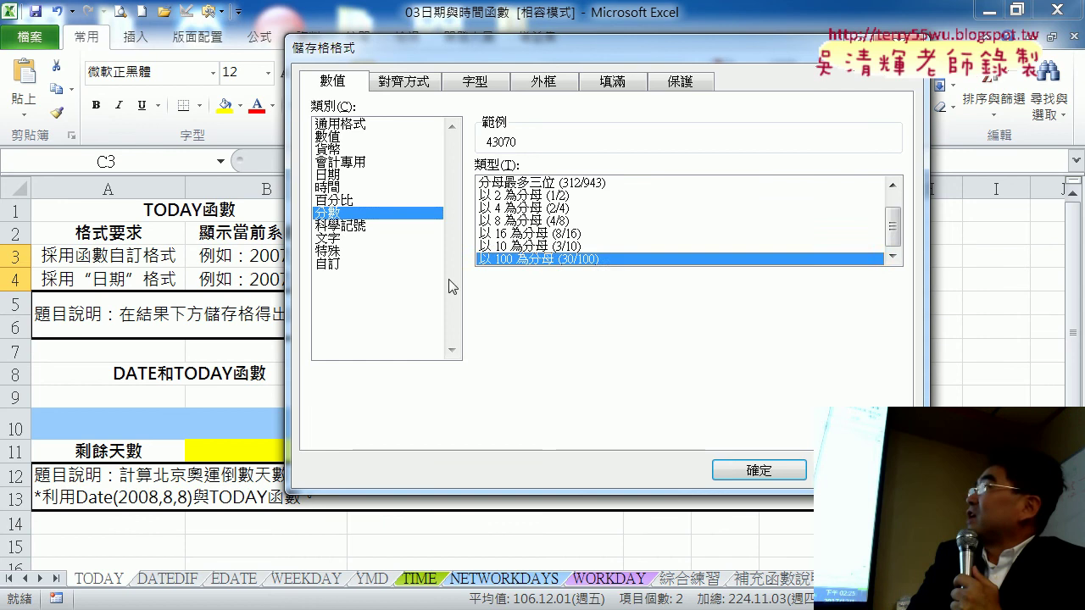
left_click(332, 264)
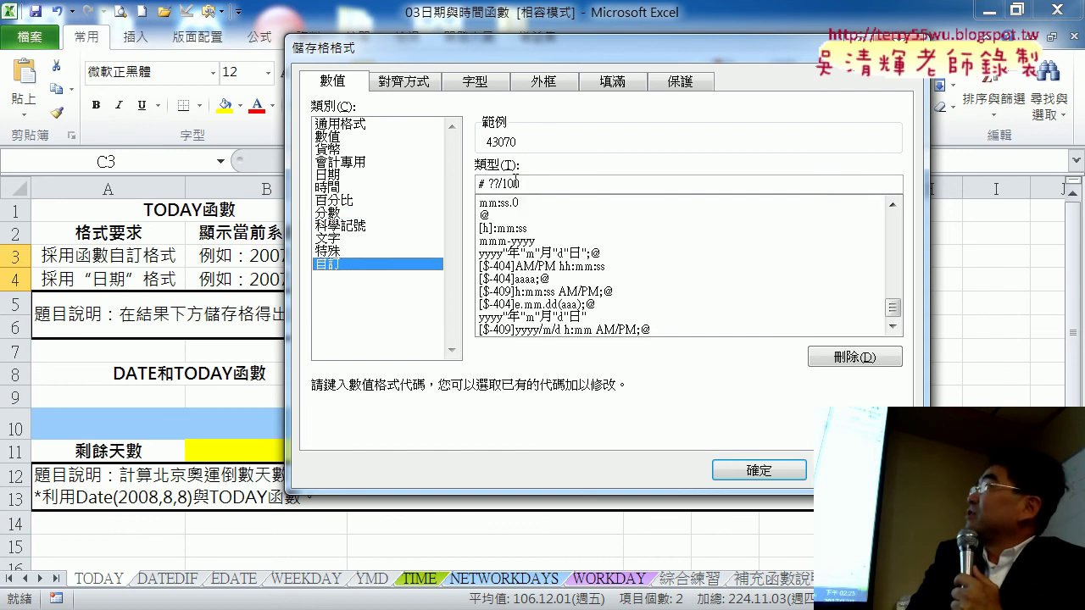
left_click(494, 184)
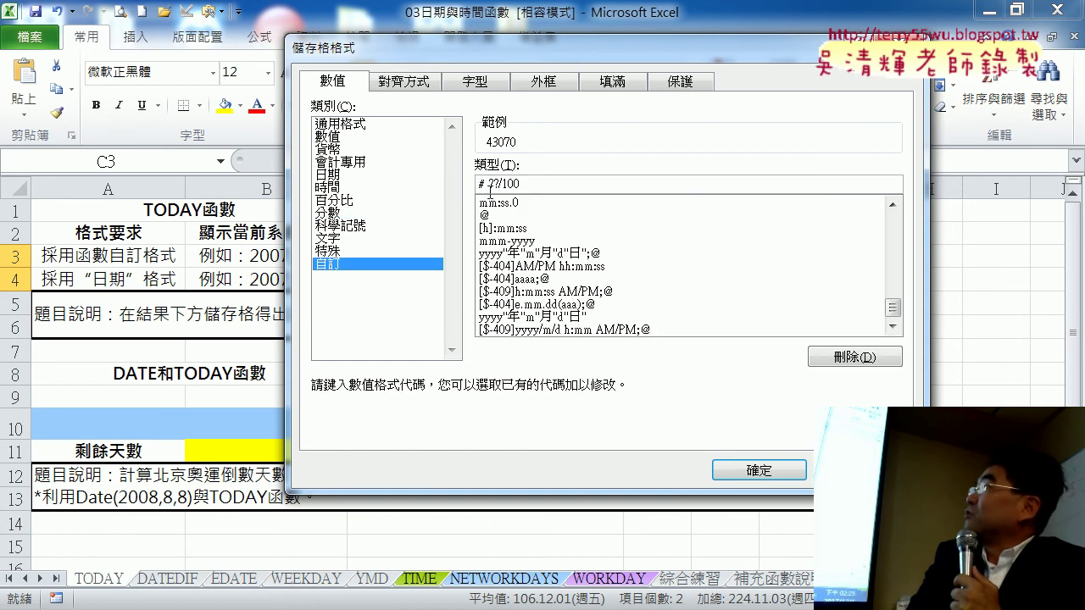
double_click(506, 184)
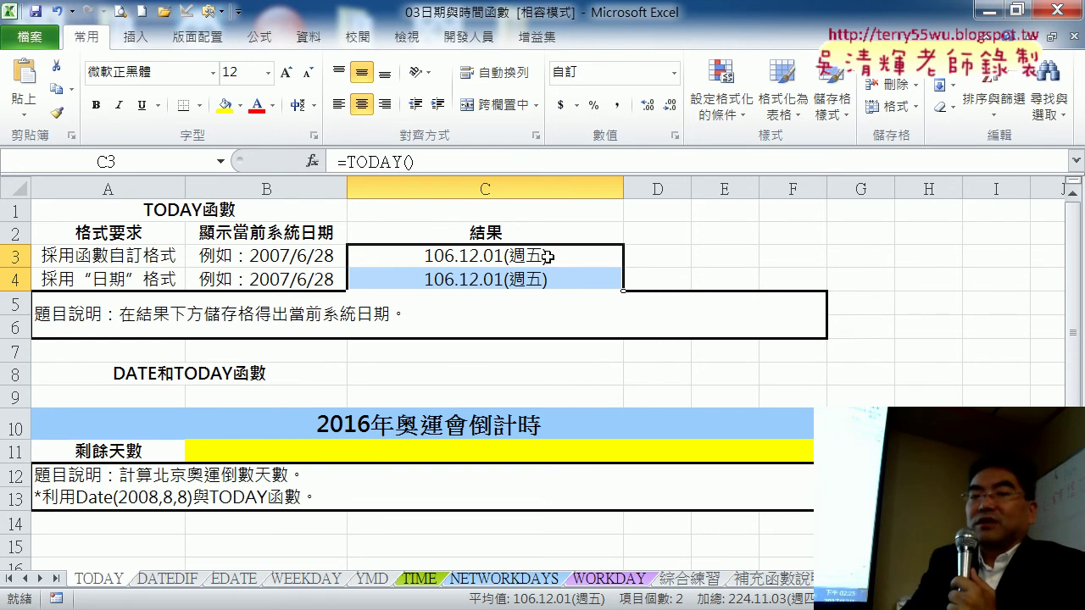
- Apply General format to C3:C4, revealing serial values 43070 and 43070.59722
right_click(548, 258)
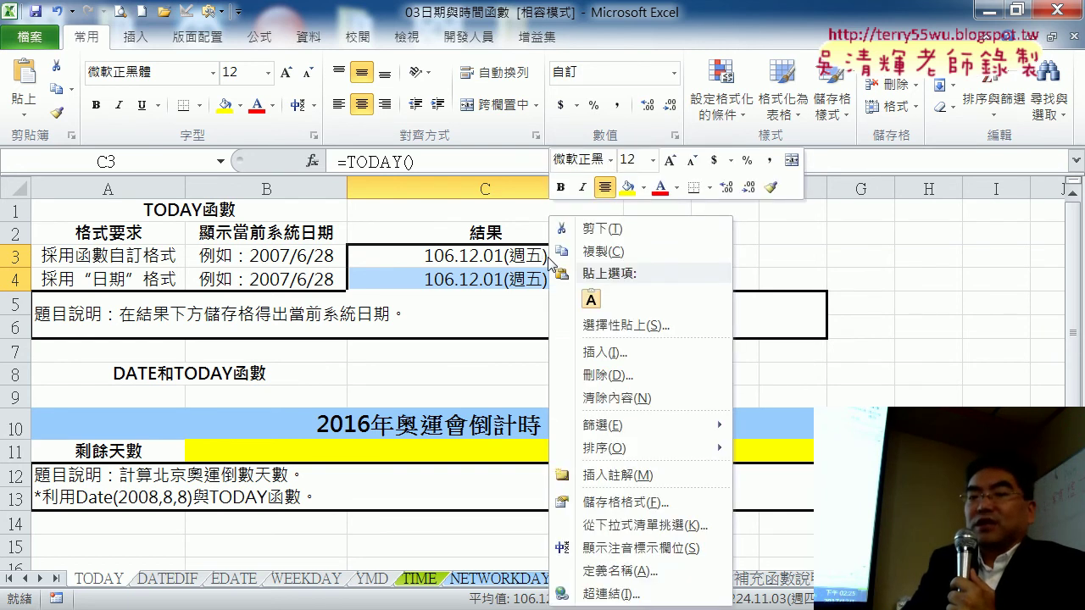
left_click(629, 503)
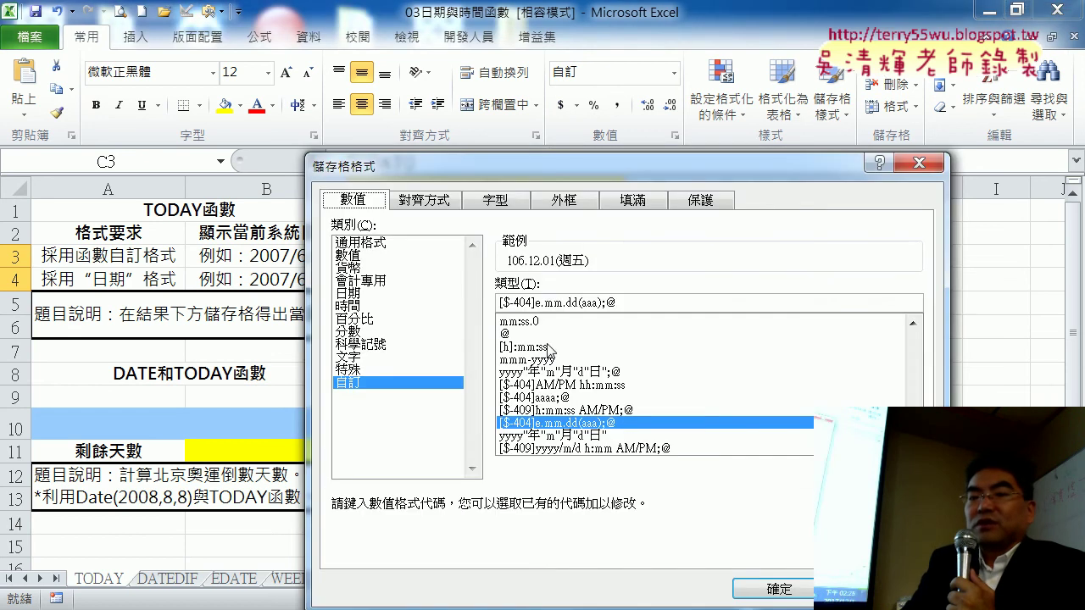
left_click_drag(524, 171, 725, 99)
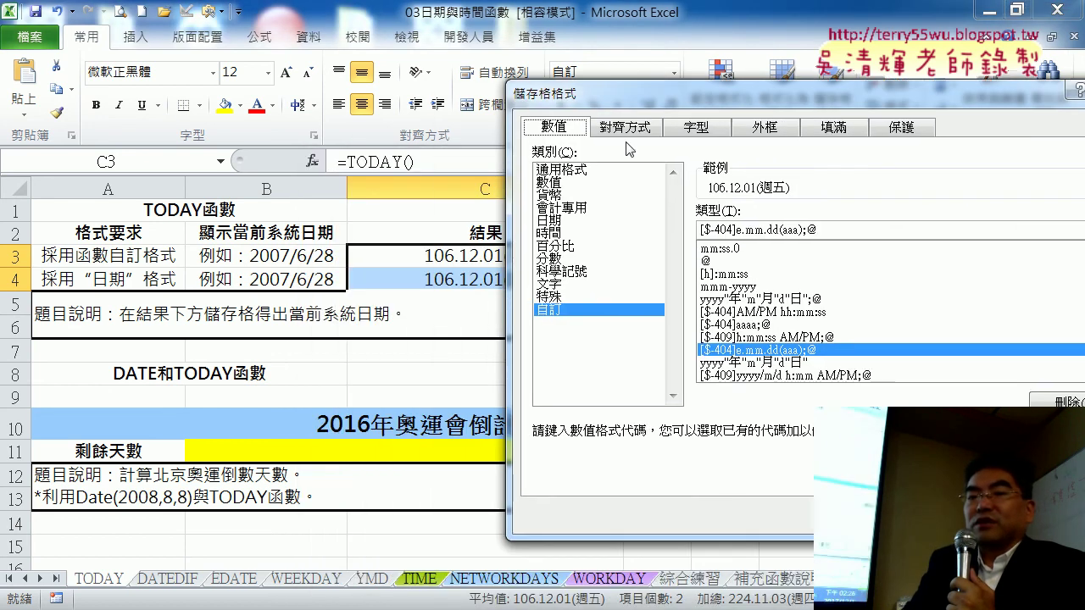
left_click(581, 170)
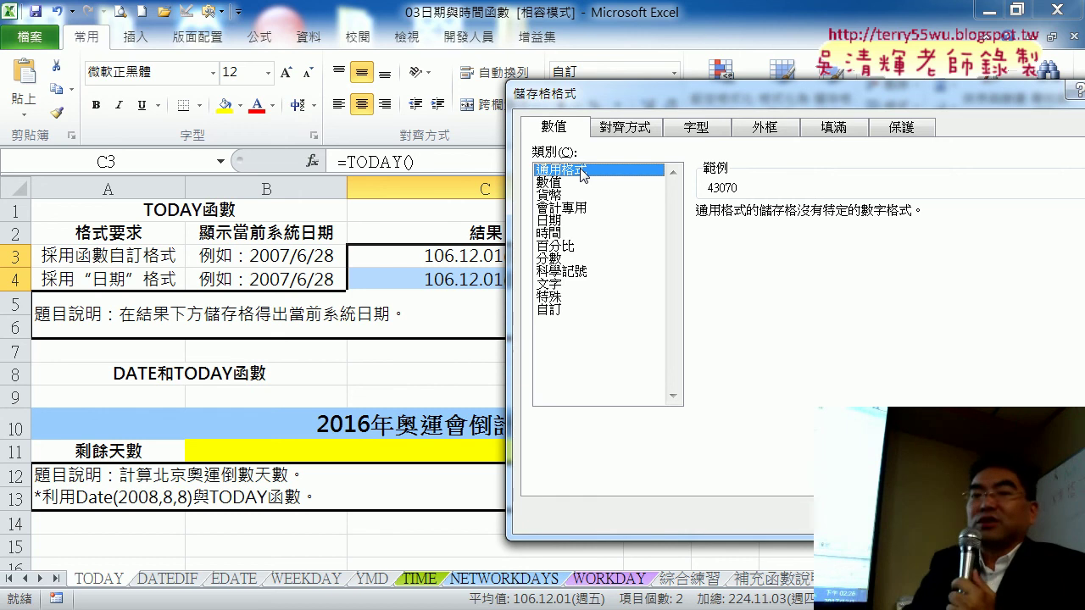
key("Return")
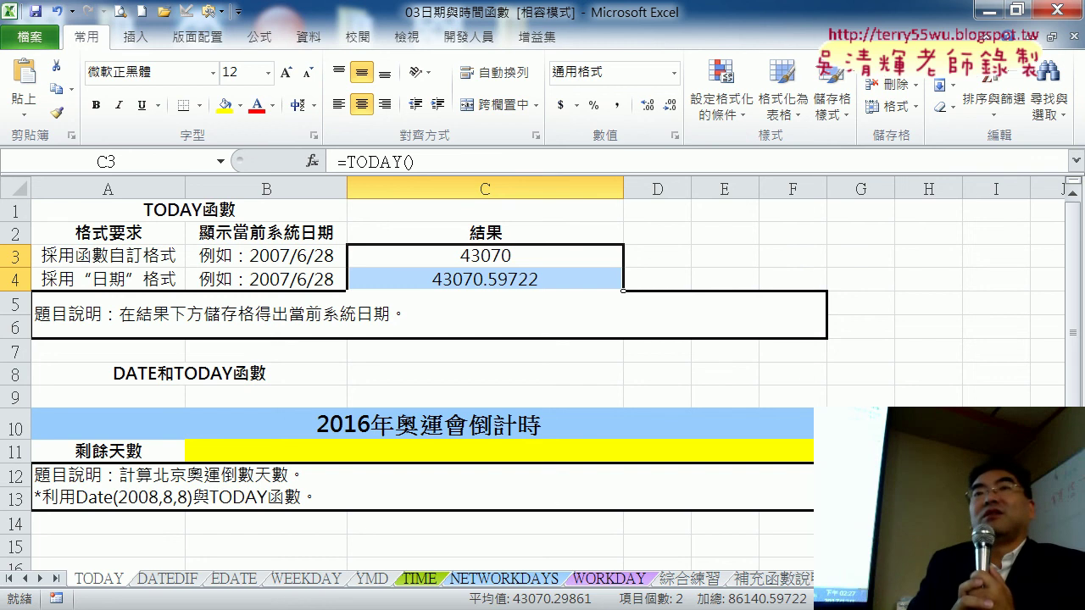
- Enter the date 1900/1/1 into cell D3
left_click(662, 260)
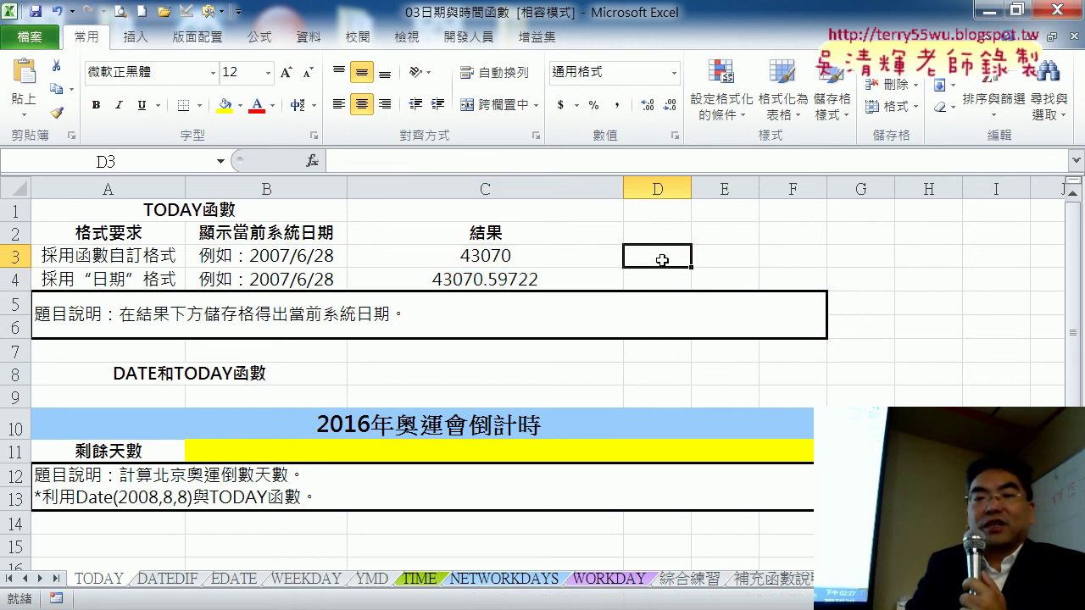
type("1")
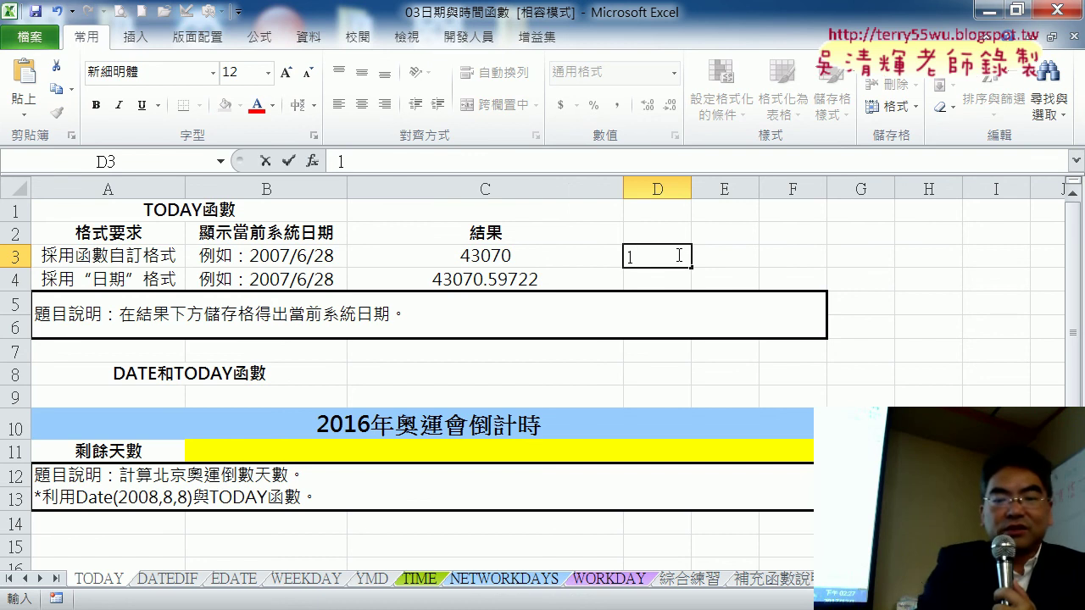
type("9")
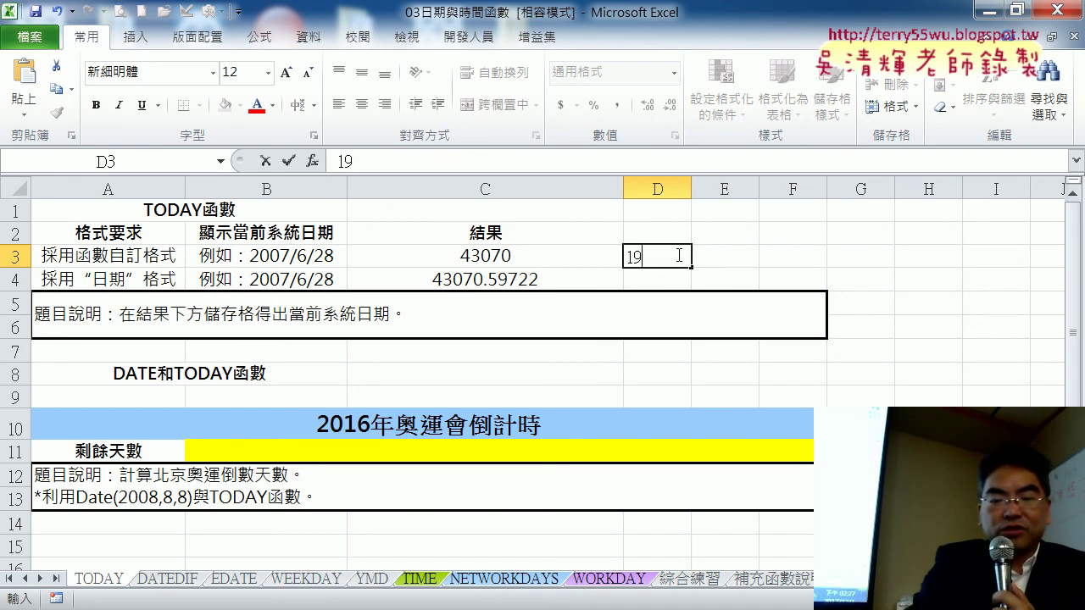
type("900/1/1")
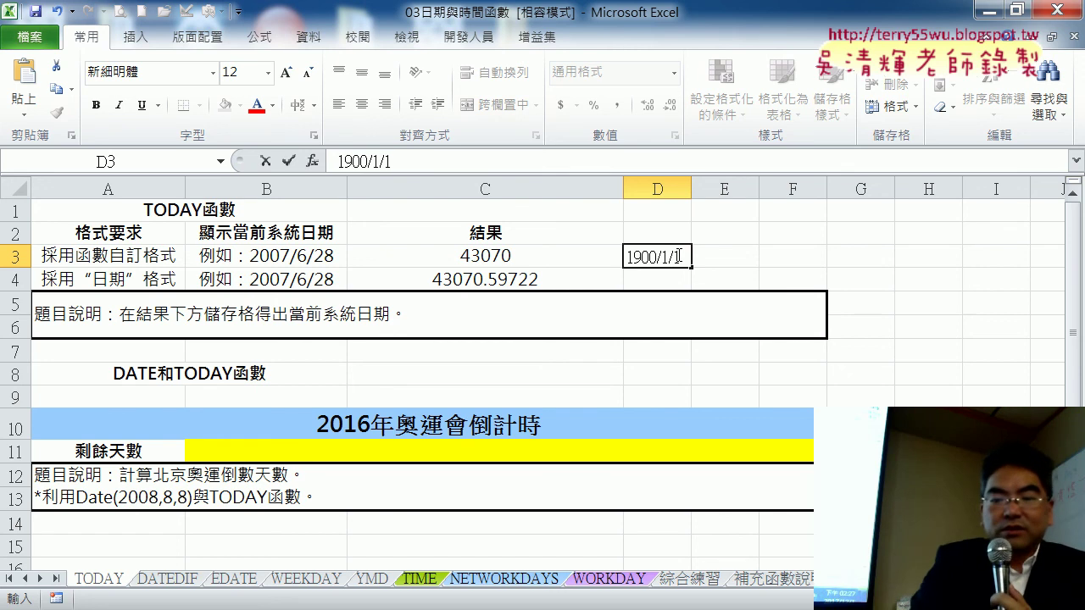
key("Return")
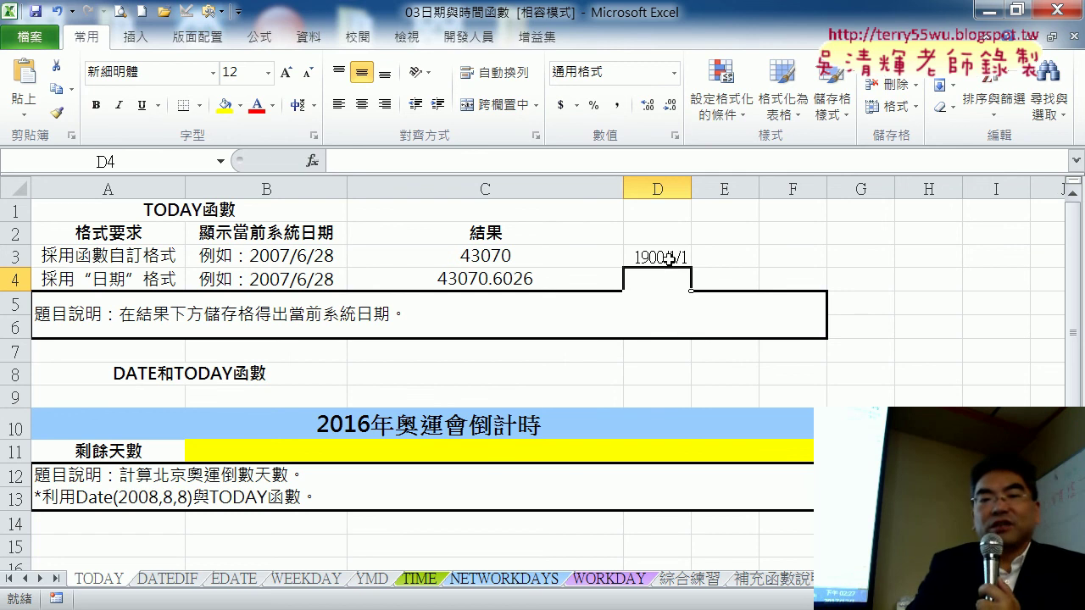
- Apply General format to D3 so the 1900/1/1 date shows as serial number 1
right_click(670, 259)
left_click(734, 503)
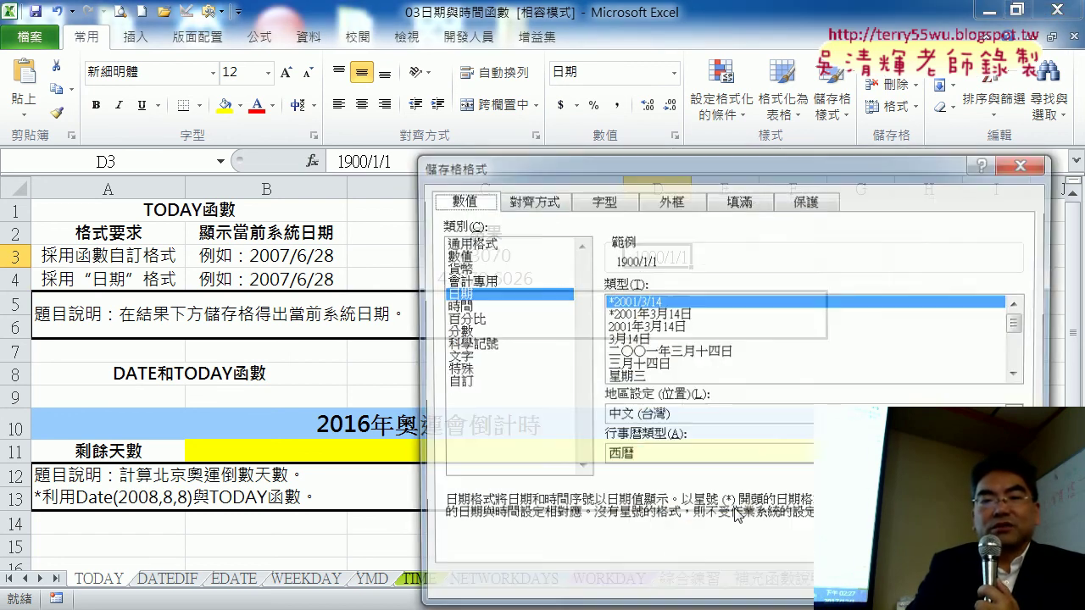
left_click(506, 245)
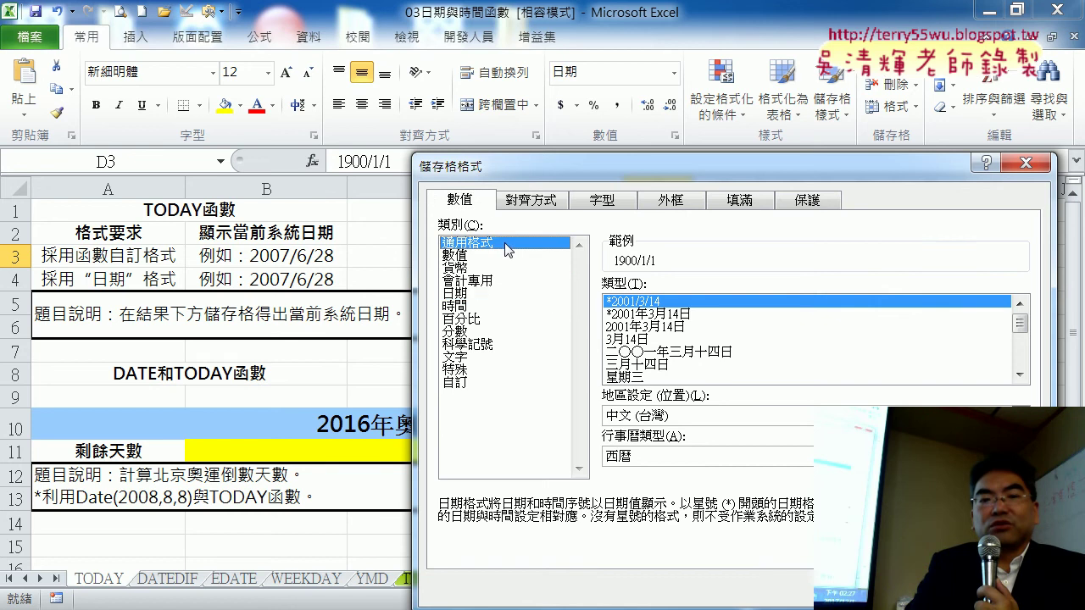
left_click_drag(517, 163, 312, 29)
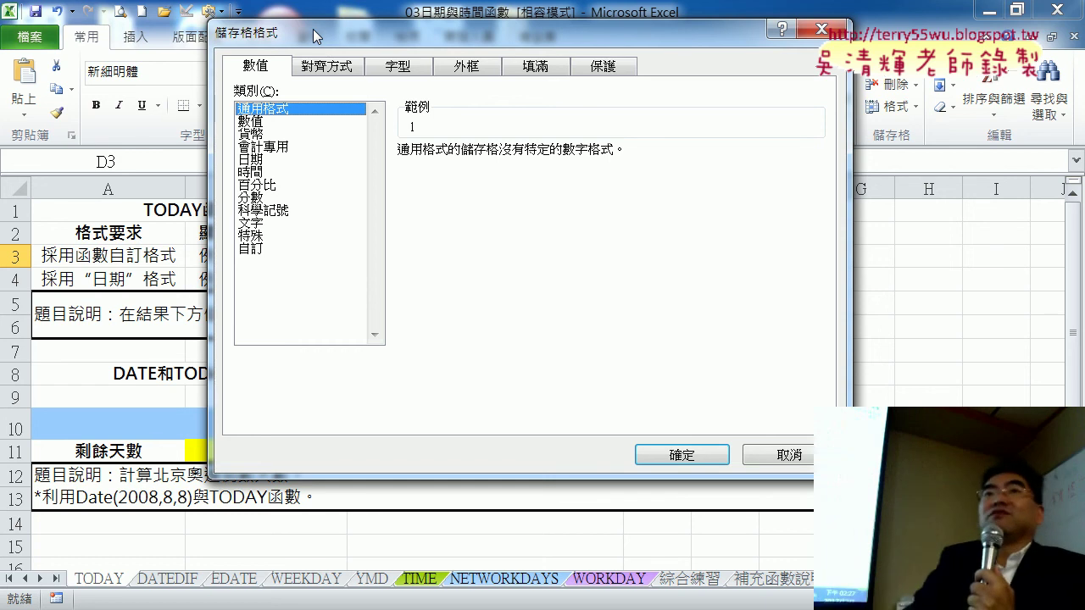
left_click(685, 454)
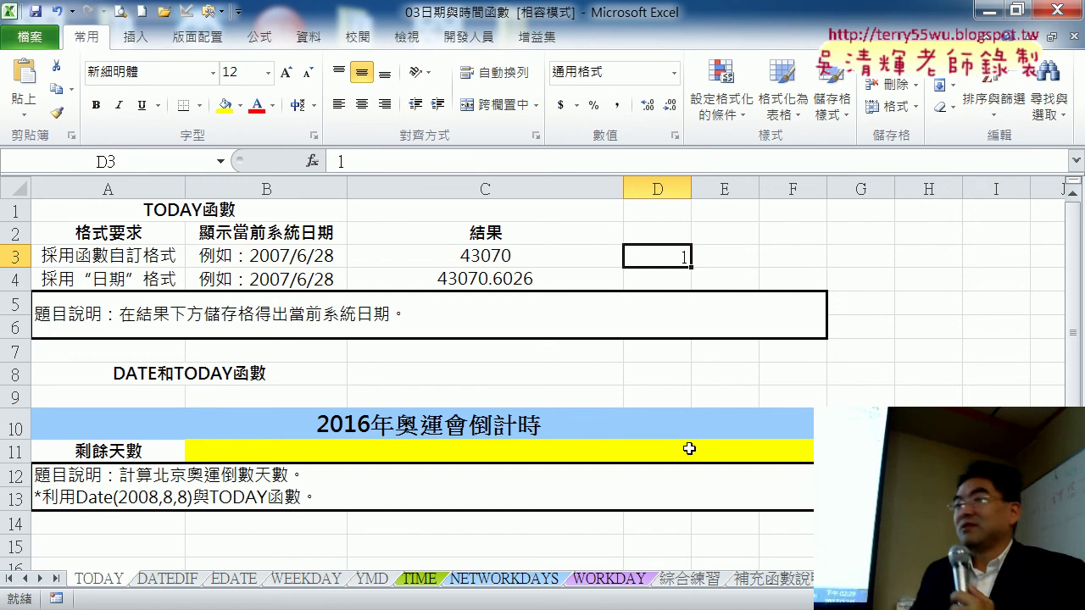
- Change the date in D3 to 1899/1/1
key("ctrl+shift+3")
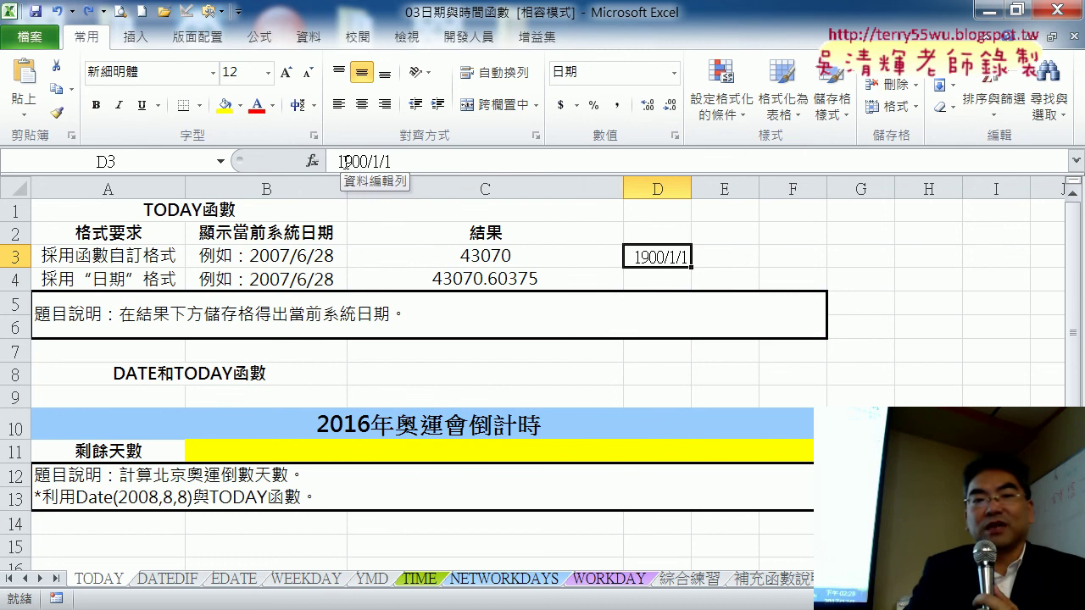
mouse_move(360, 165)
left_mouse_down()
mouse_move(344, 162)
mouse_move(361, 161)
left_mouse_up()
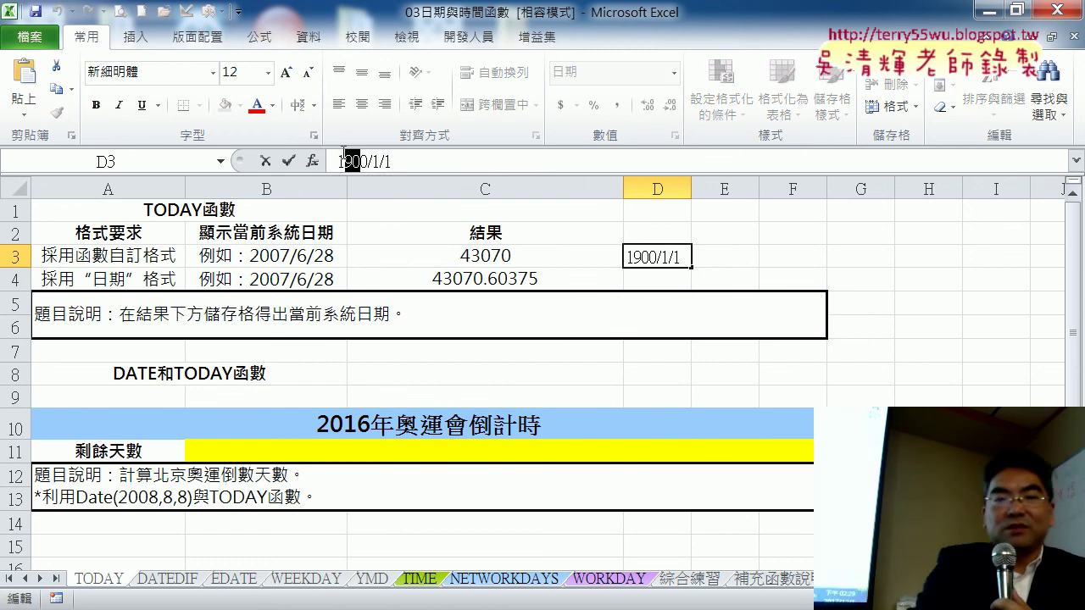
type("0")
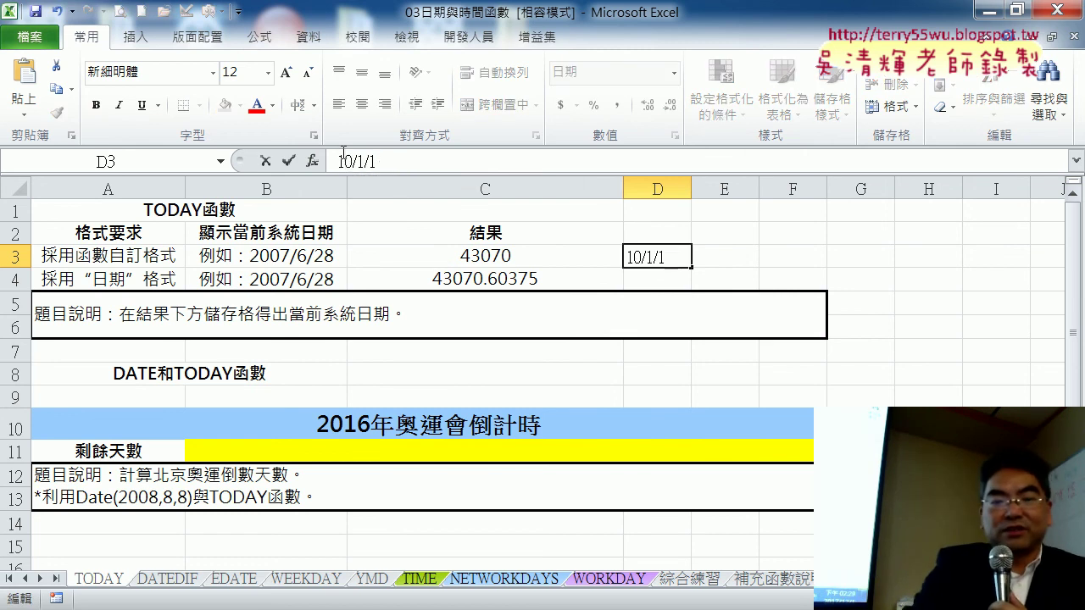
type("899")
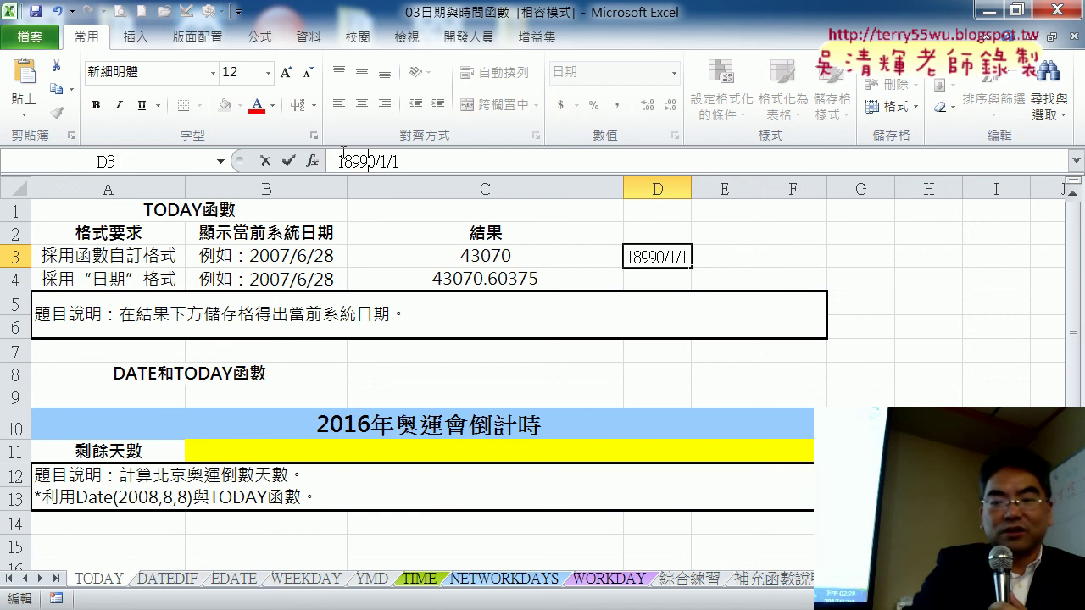
key("Delete")
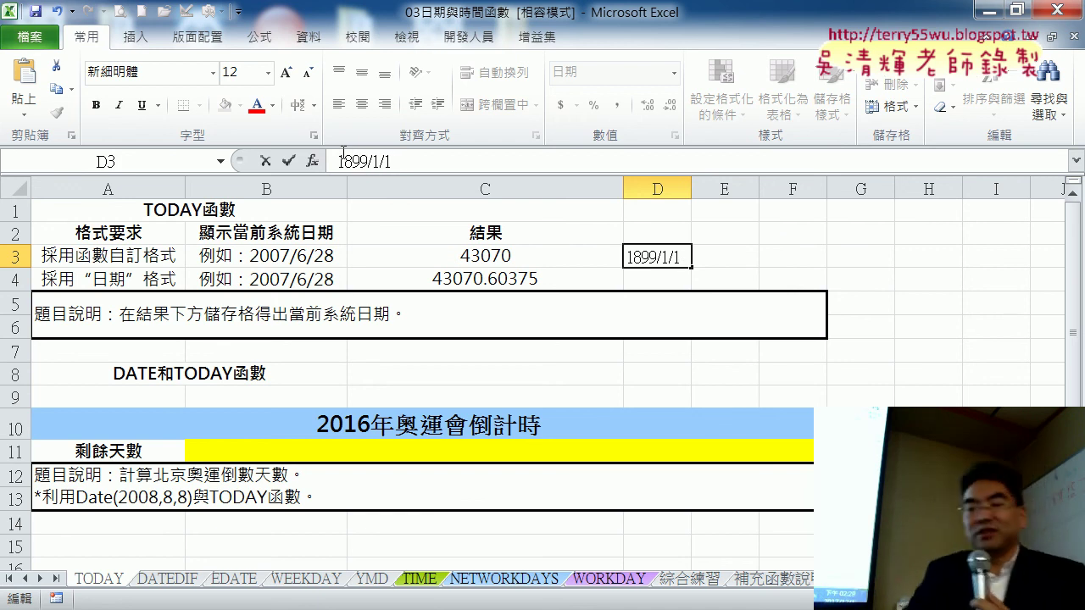
key("Return")
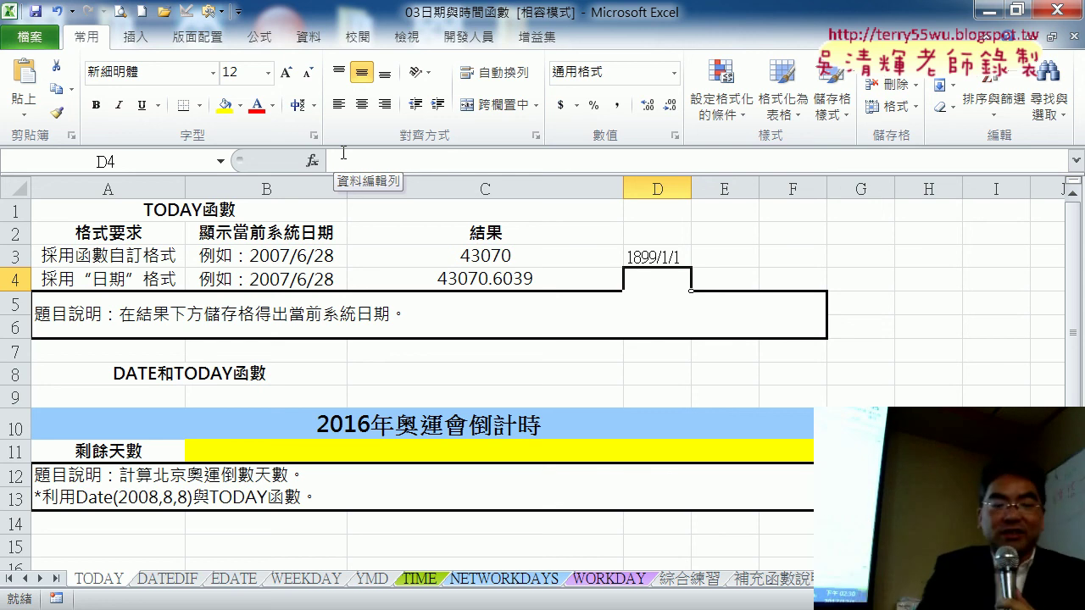
- Undo twice to empty D3 again, then select G1
key("ctrl+z")
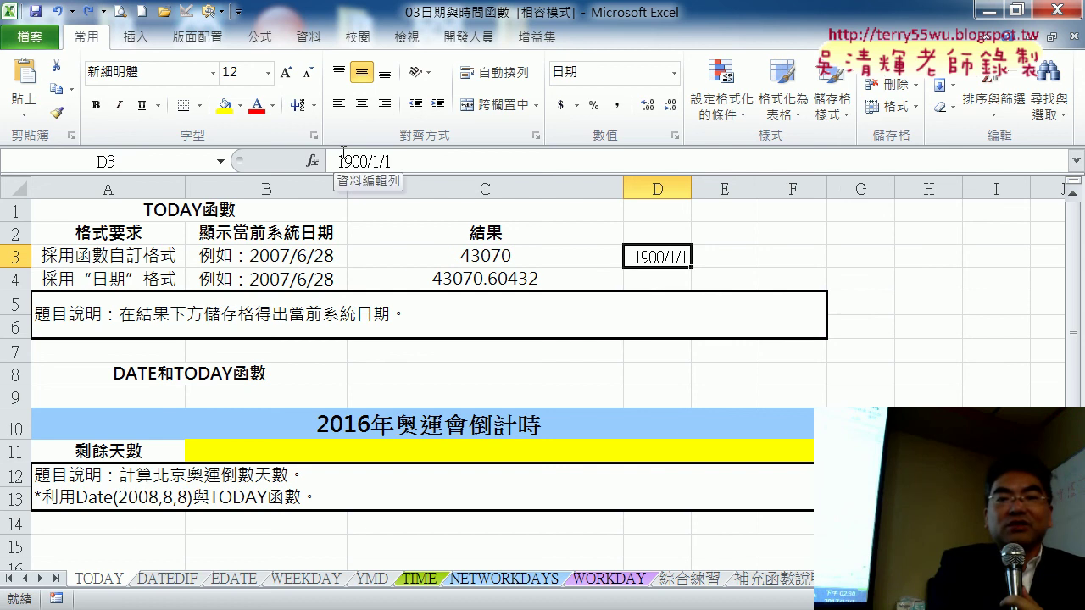
key("ctrl+z")
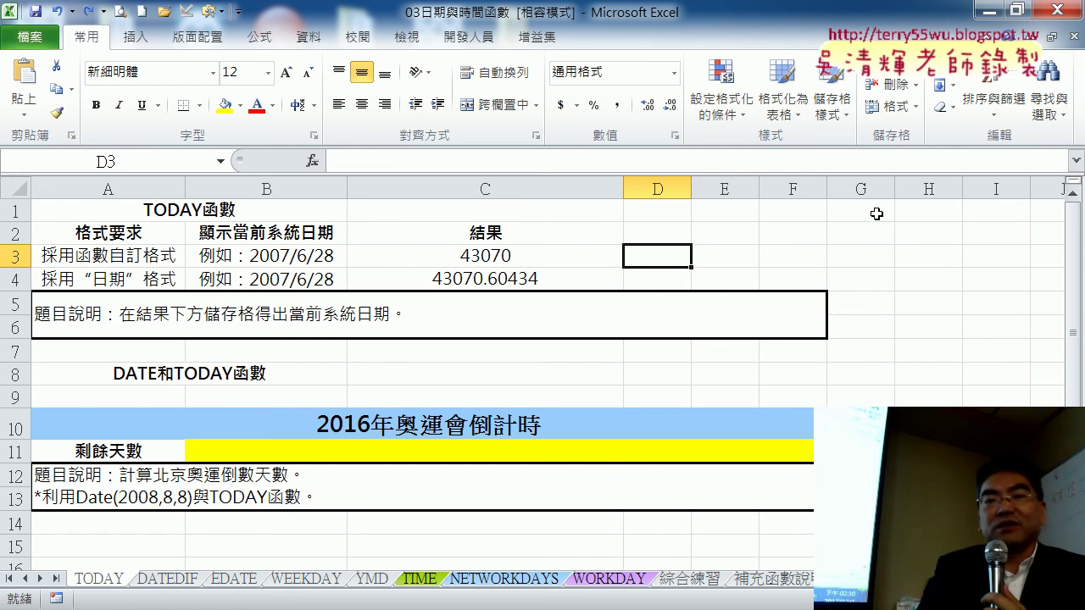
left_click(874, 213)
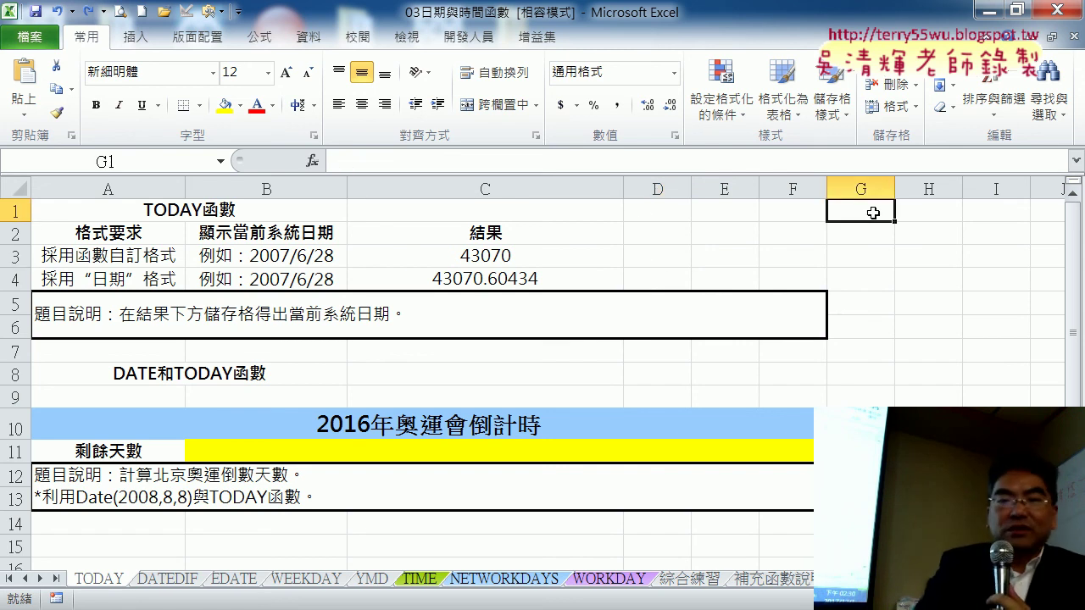
- Enter 0 in G1 and 0.125 in G2, then fill the series down to G9
left_click(518, 283)
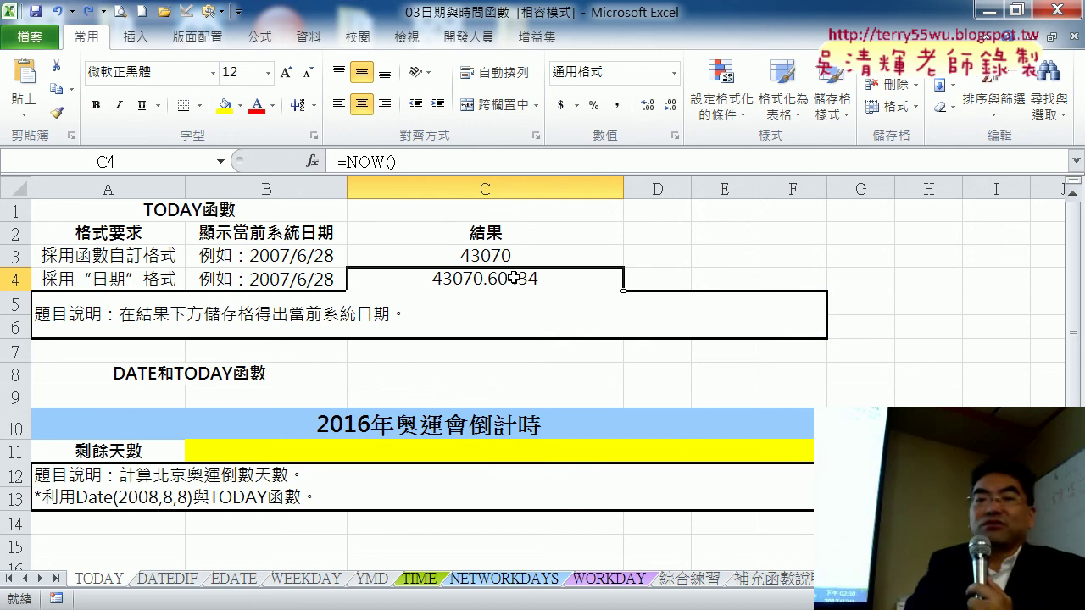
left_click(852, 209)
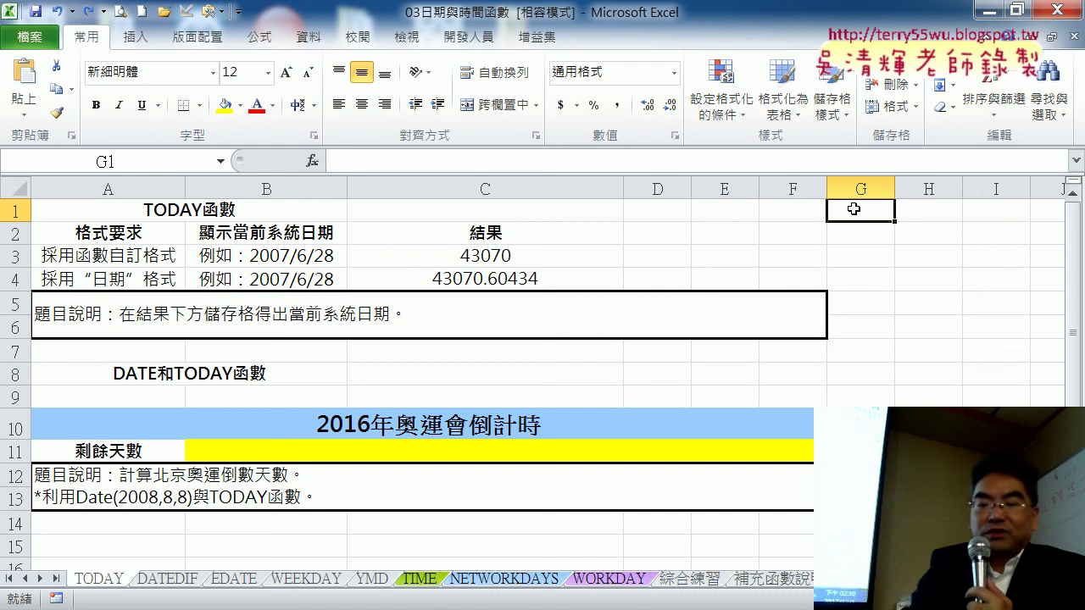
type("0")
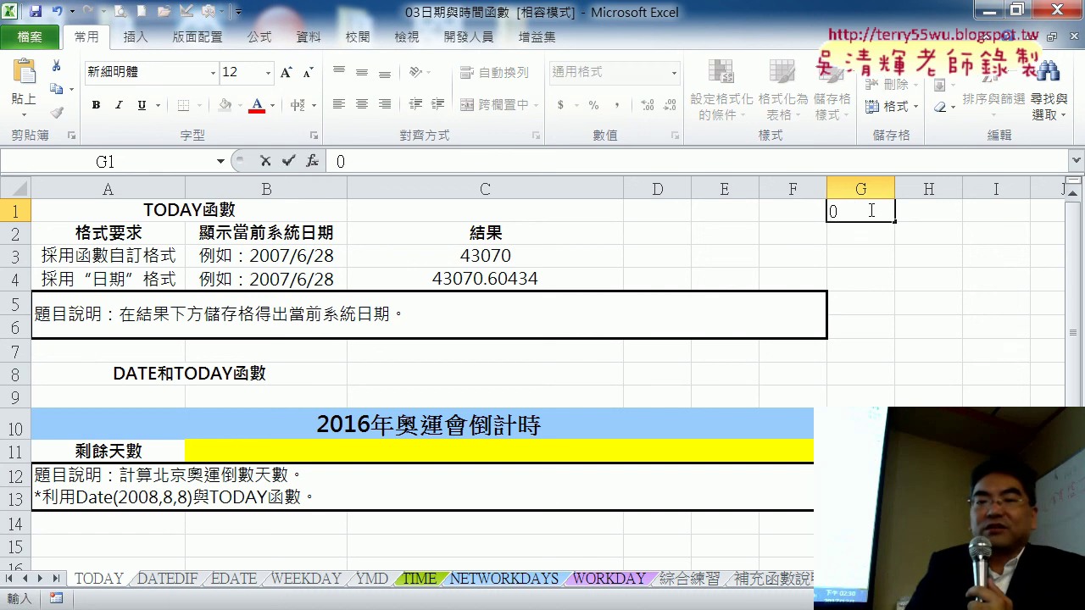
left_click(865, 233)
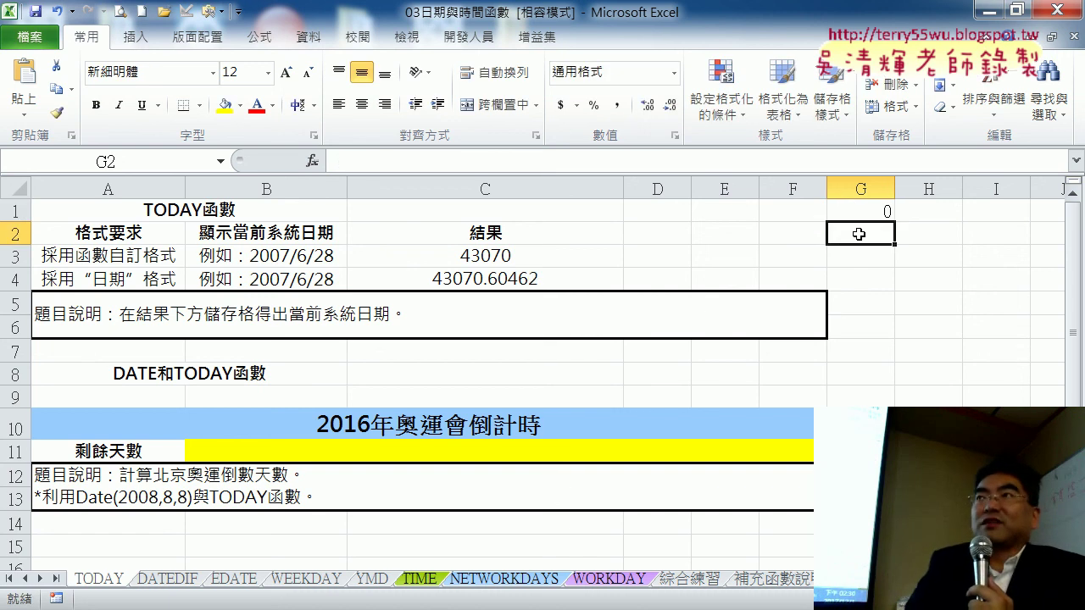
type("0")
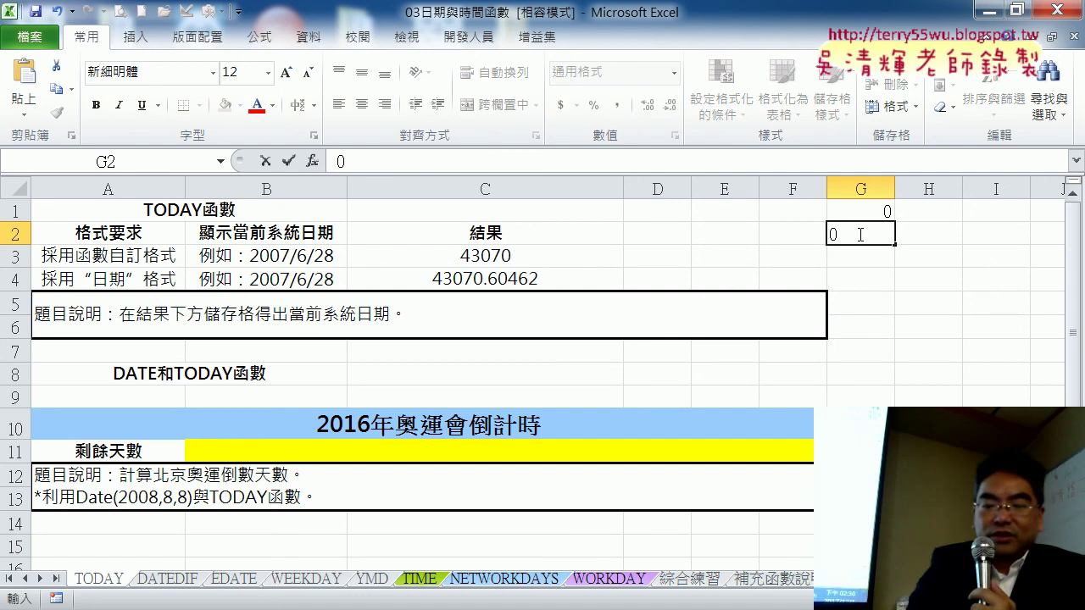
type(".12")
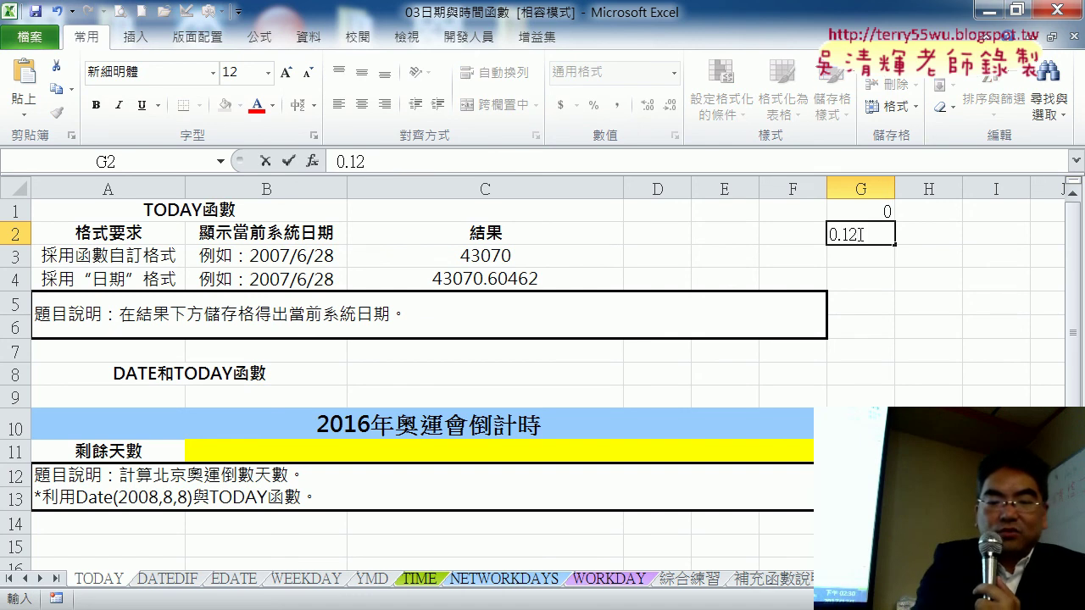
type("5")
left_click(864, 213)
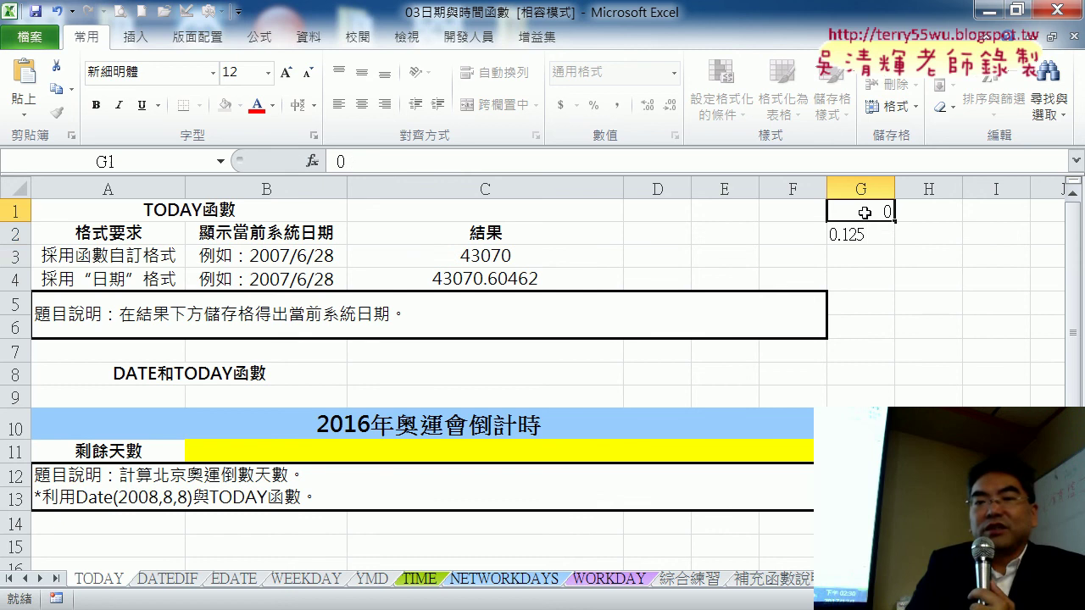
left_click_drag(864, 213, 894, 360)
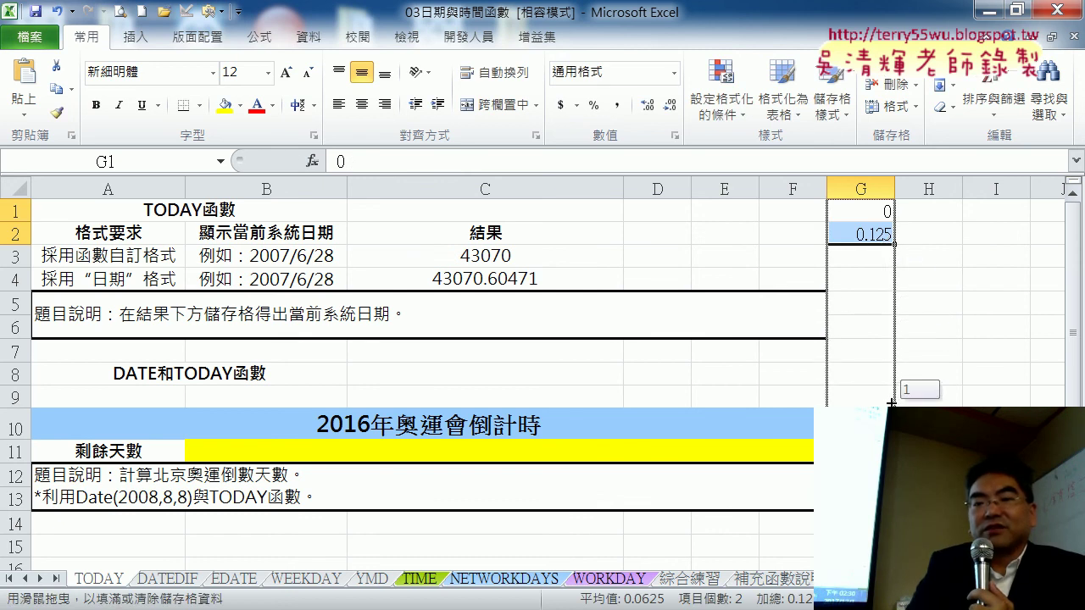
left_click_drag(894, 364, 892, 403)
- Format G1:G9 with the 1:30:55 PM time format
right_click(868, 219)
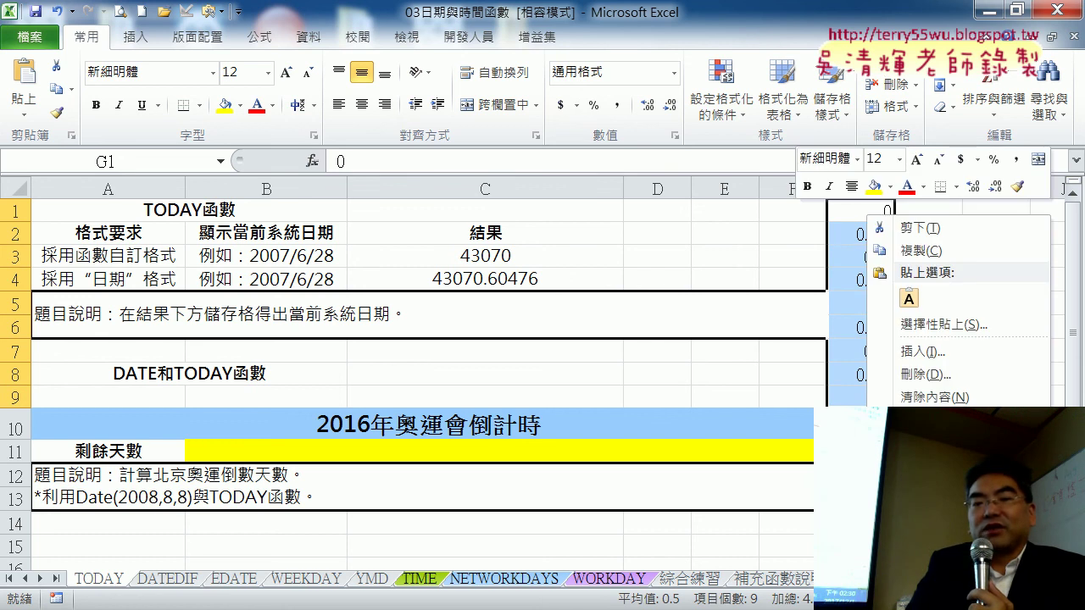
left_click(932, 509)
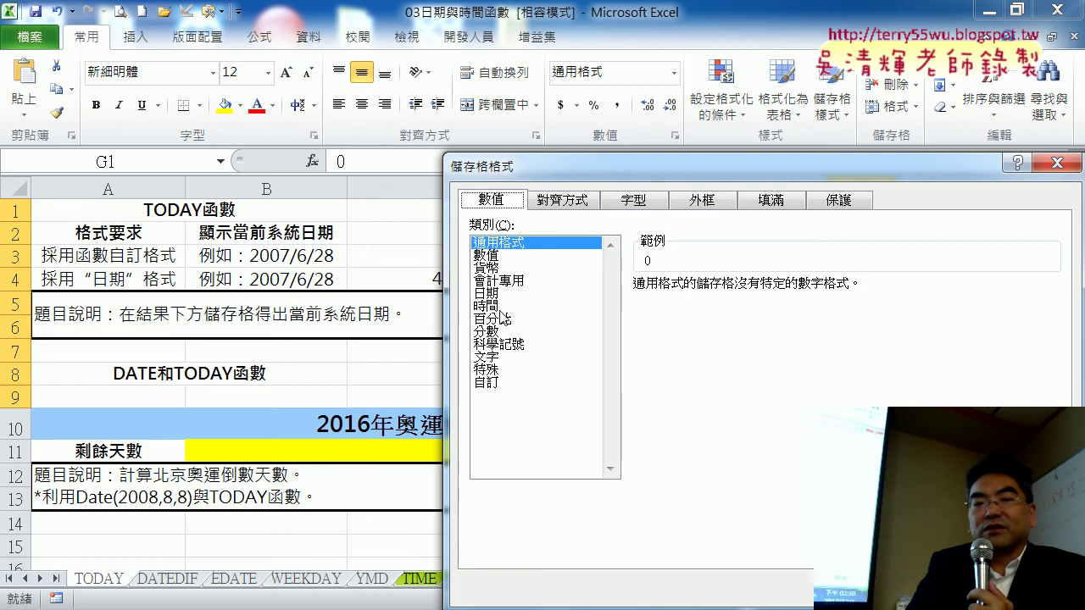
left_click(501, 307)
left_click_drag(575, 166, 293, 143)
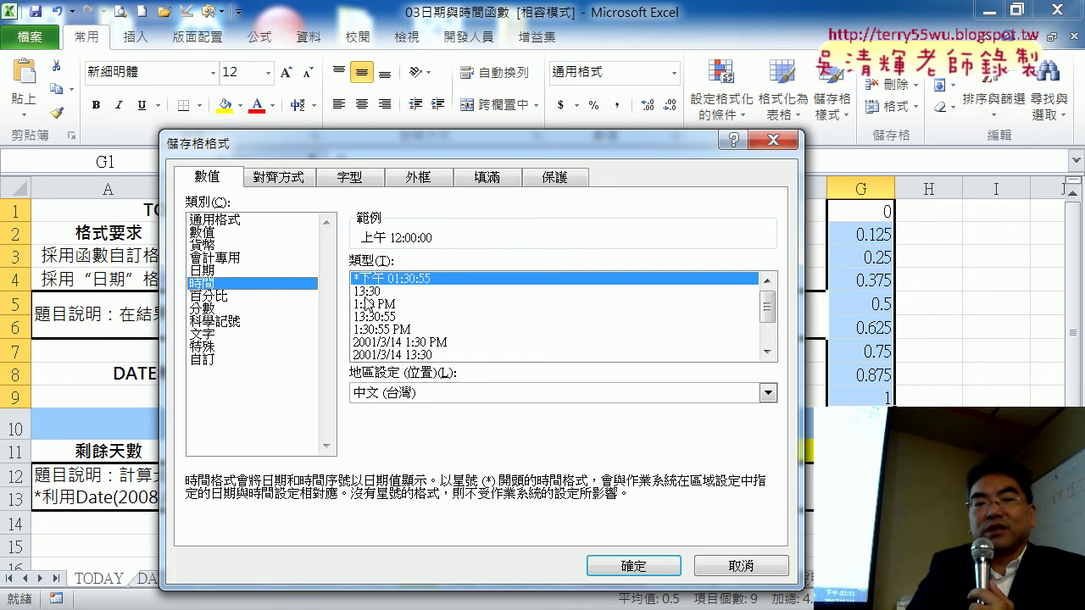
left_click(435, 330)
left_click(640, 566)
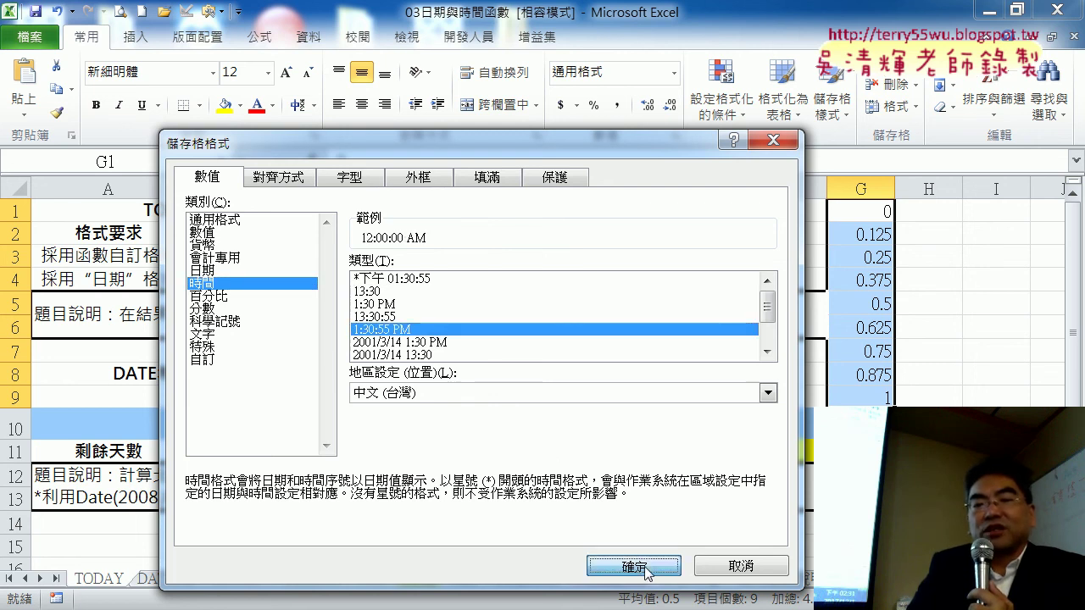
- Check the 3:00:00 AM time stored in G2 and reselect G1:G9
left_click(896, 211)
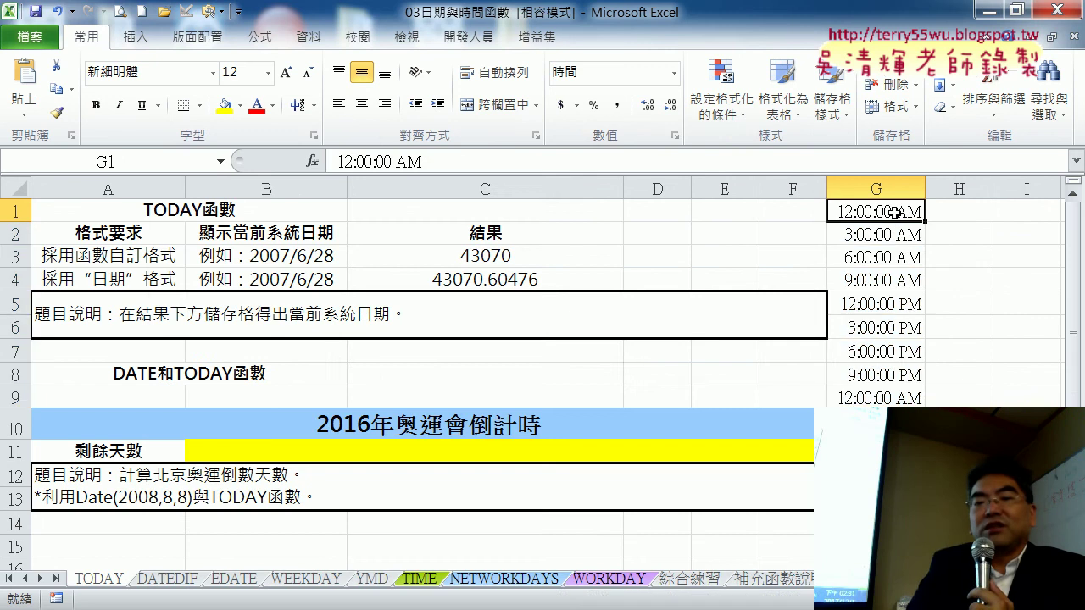
left_click(892, 232)
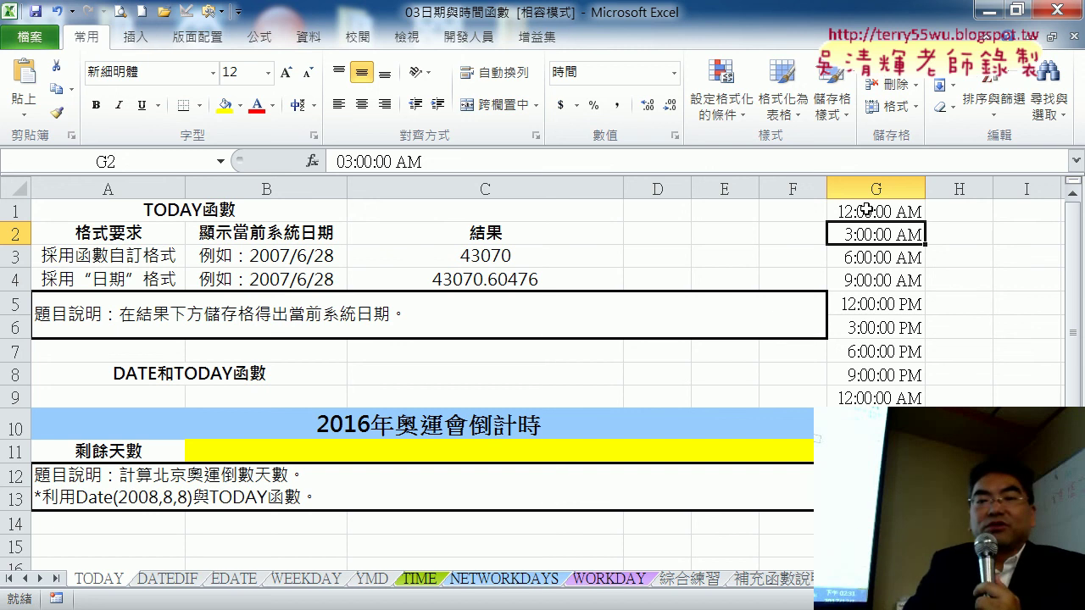
left_click_drag(866, 210, 896, 395)
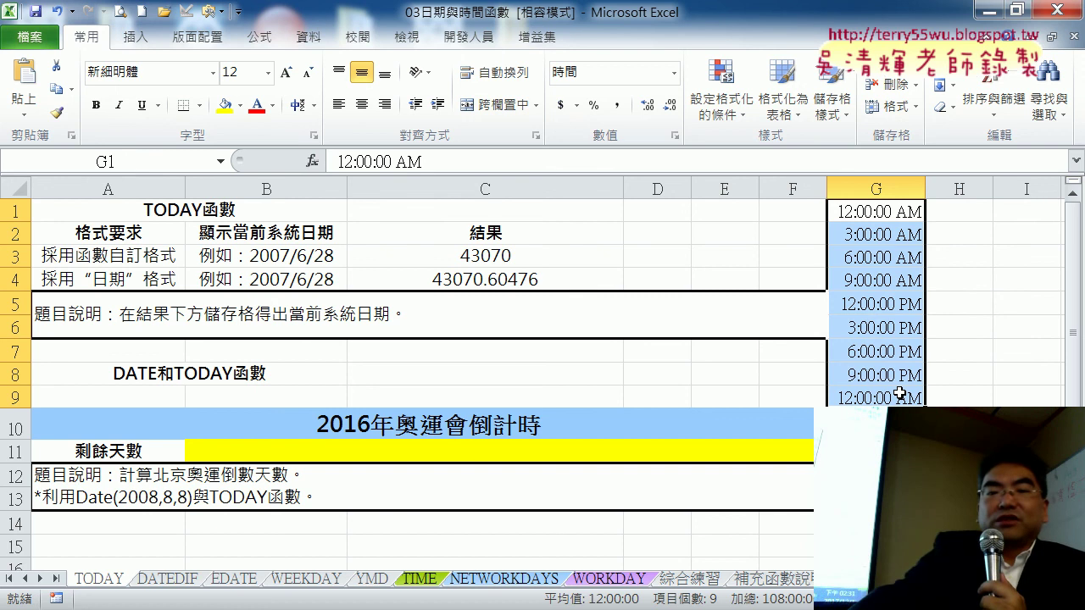
- Clear G1:G9 and change the countdown title's year from 2016 to 2020
key("Delete")
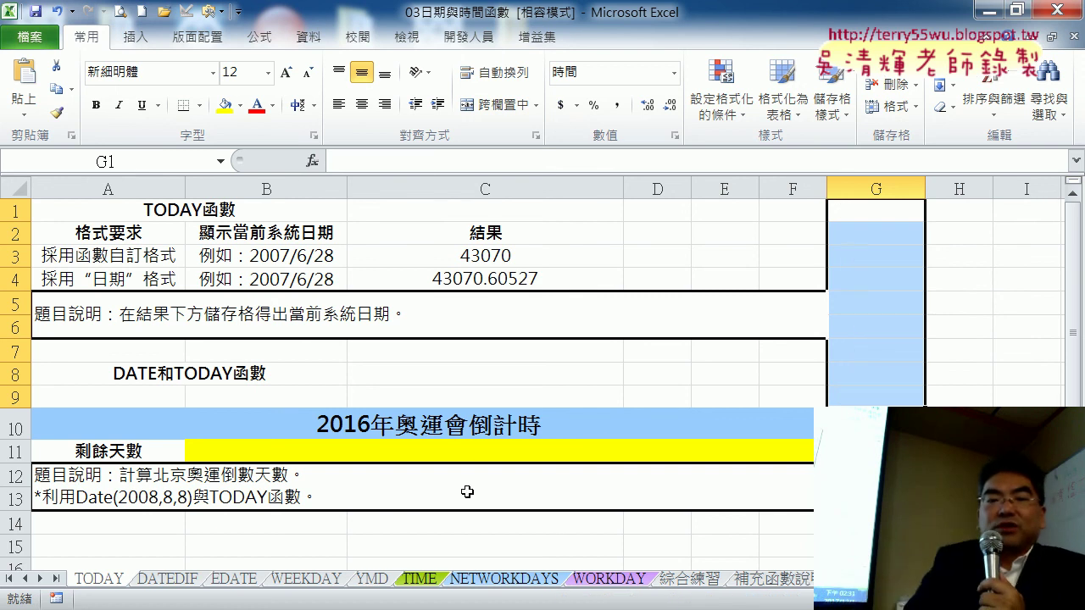
double_click(361, 416)
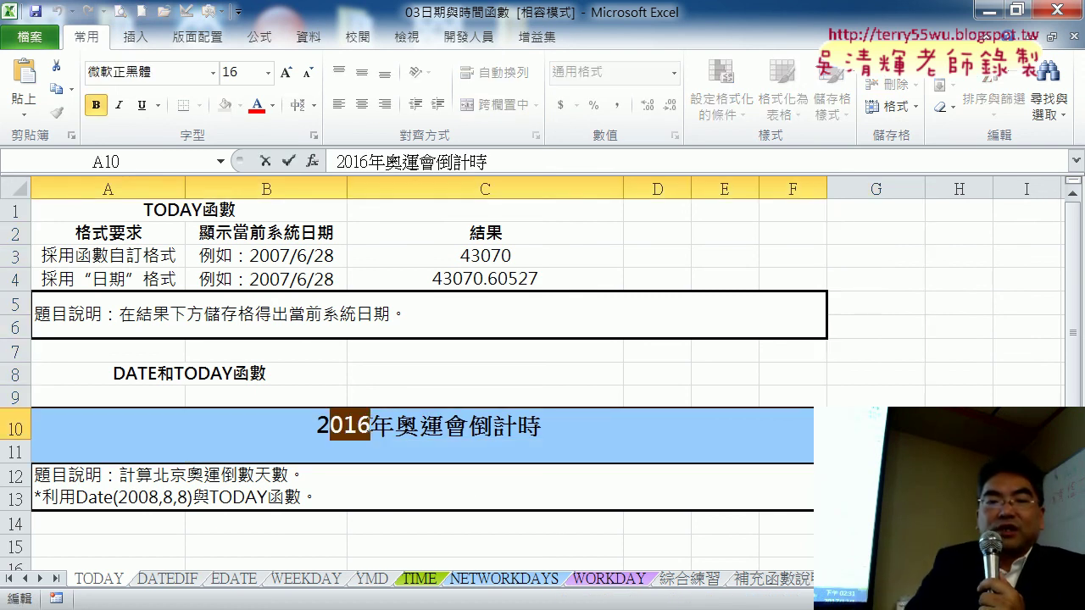
left_click_drag(370, 425, 343, 425)
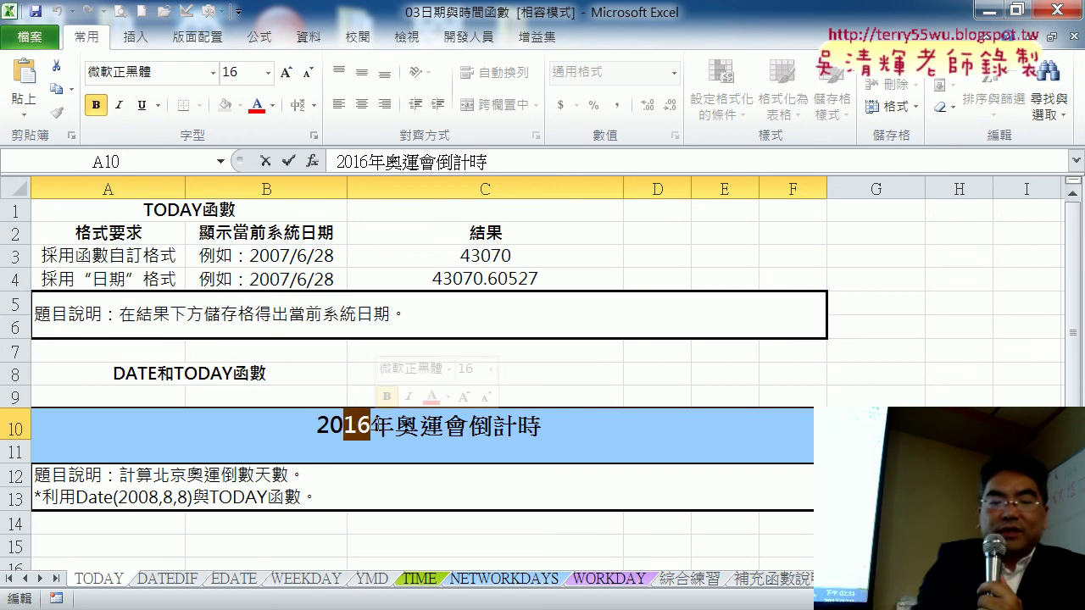
type("20")
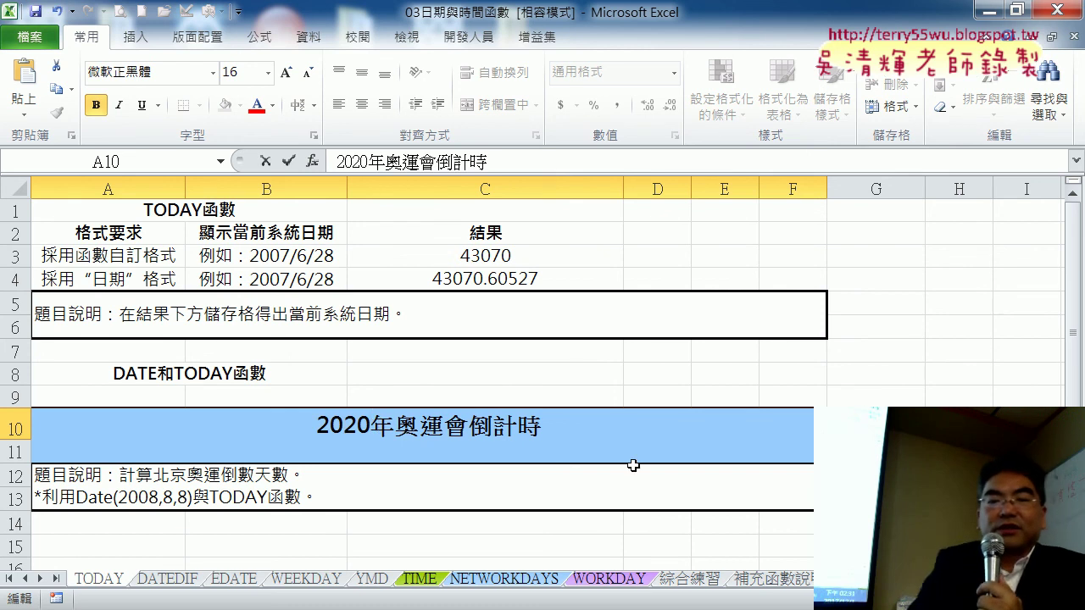
key("Tab")
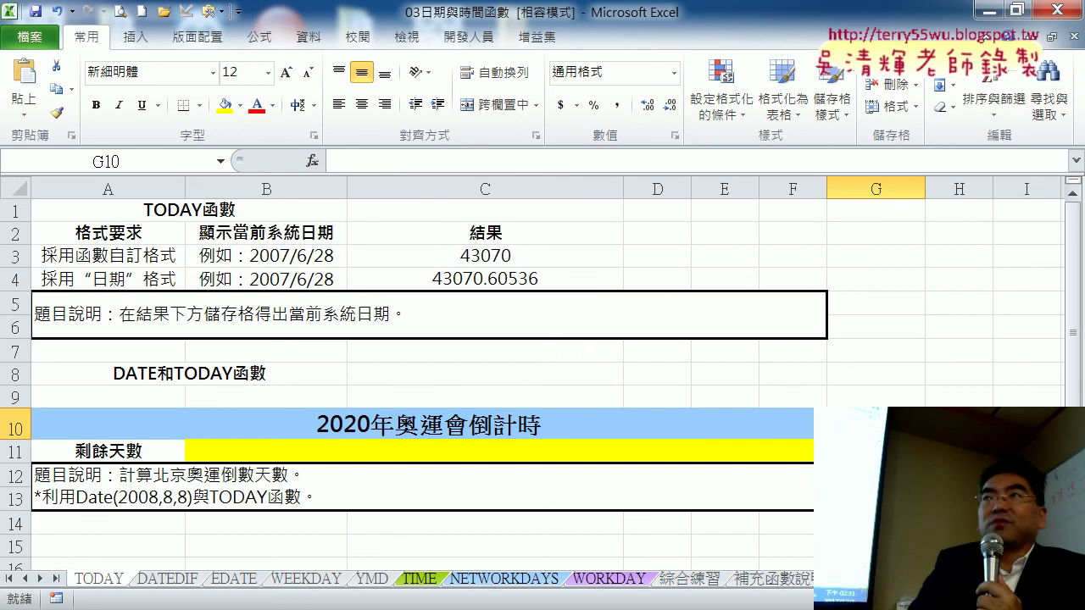
- Enter the Olympic date 2020/8/16 in G10
type("=")
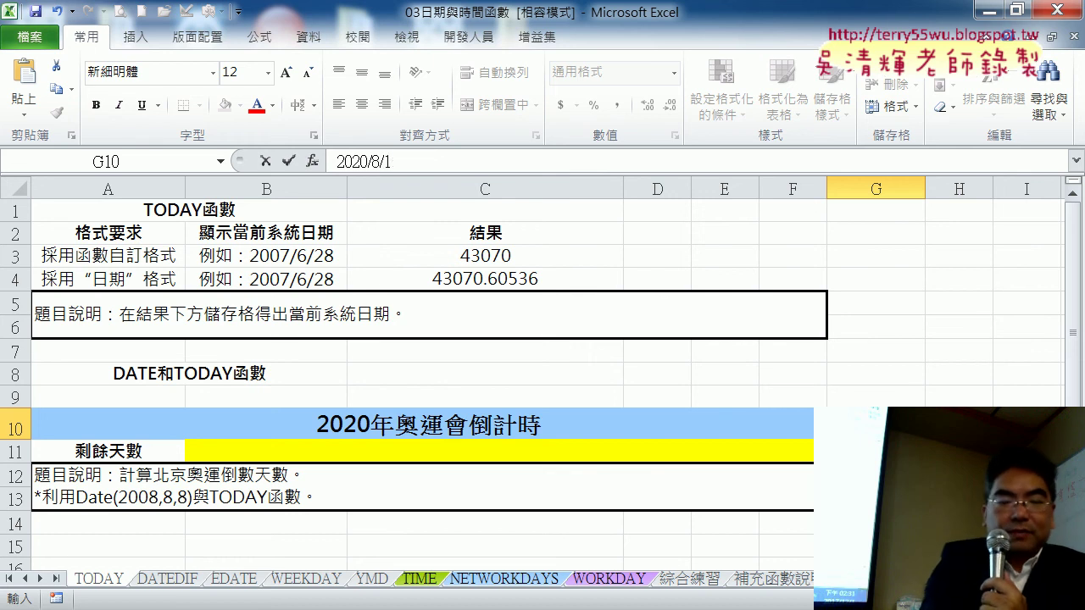
key("Return")
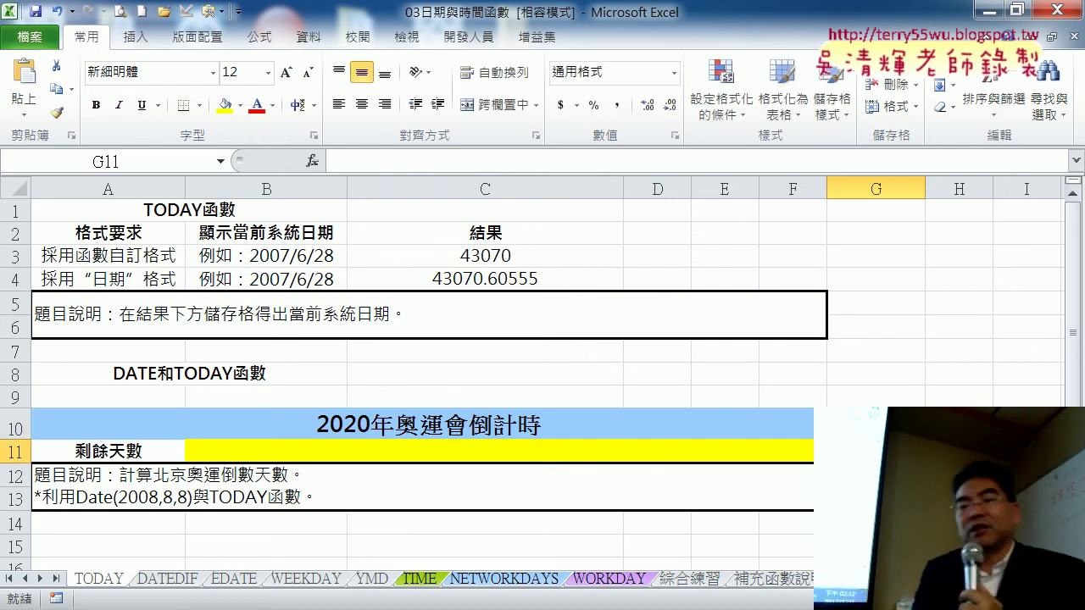
key("Up")
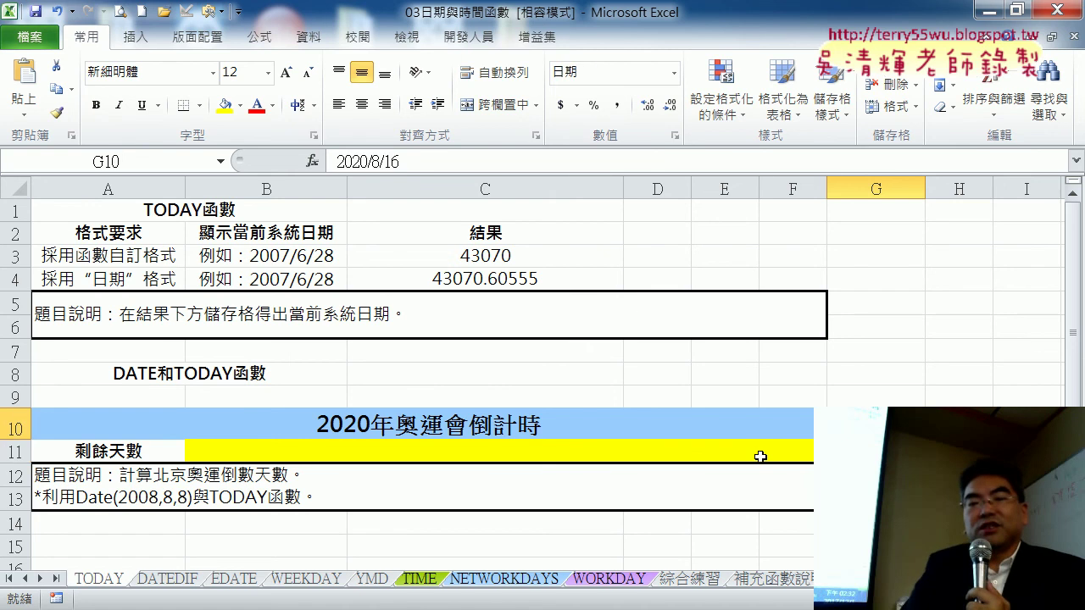
- Enter the countdown formula =G10-C3 in B11 for the days remaining
left_click(748, 451)
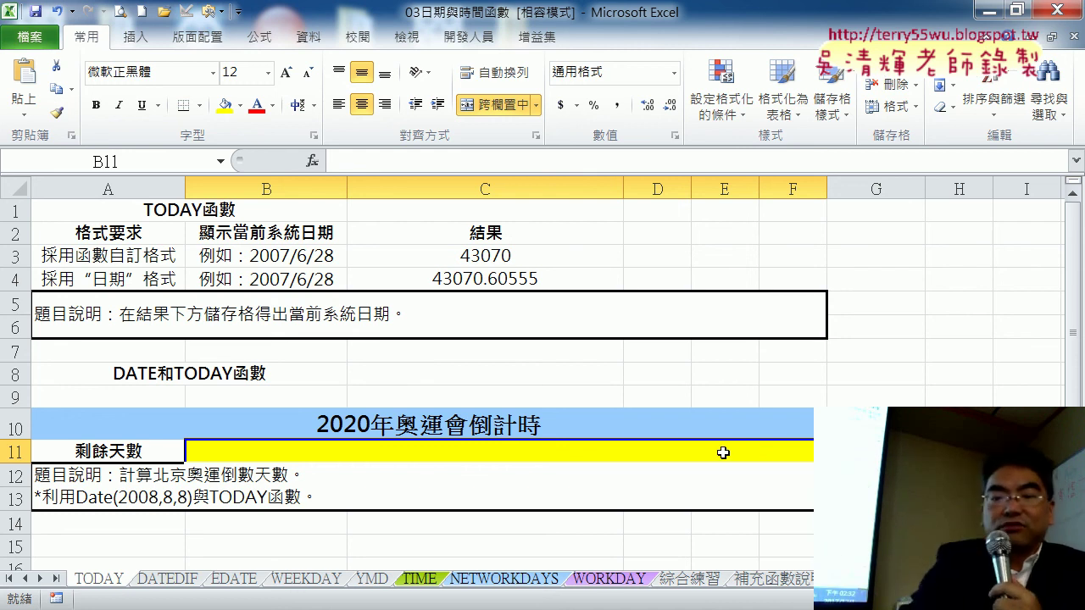
type("=")
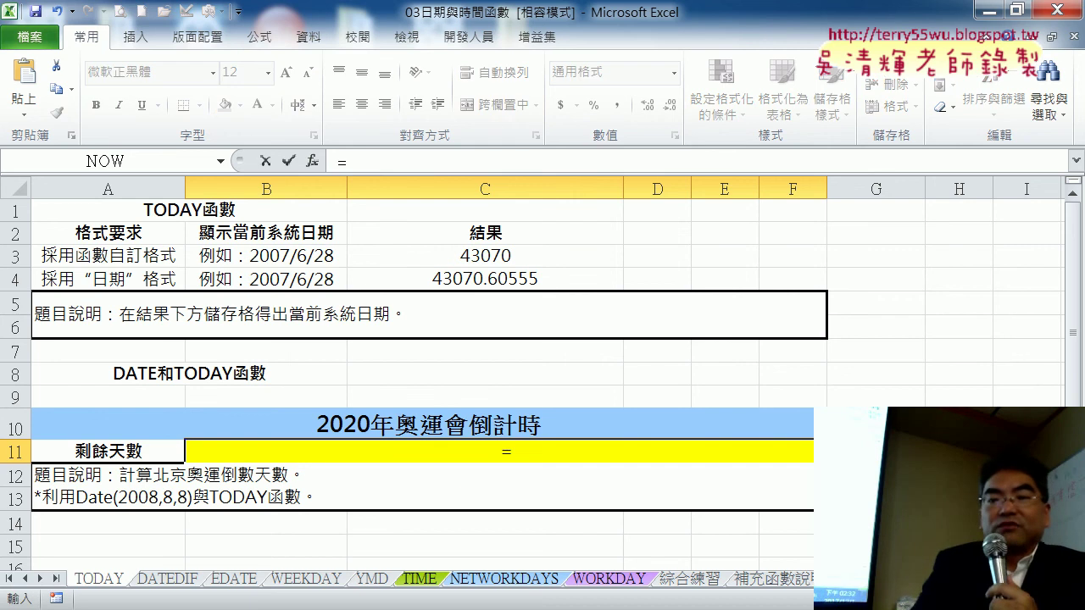
left_click(876, 430)
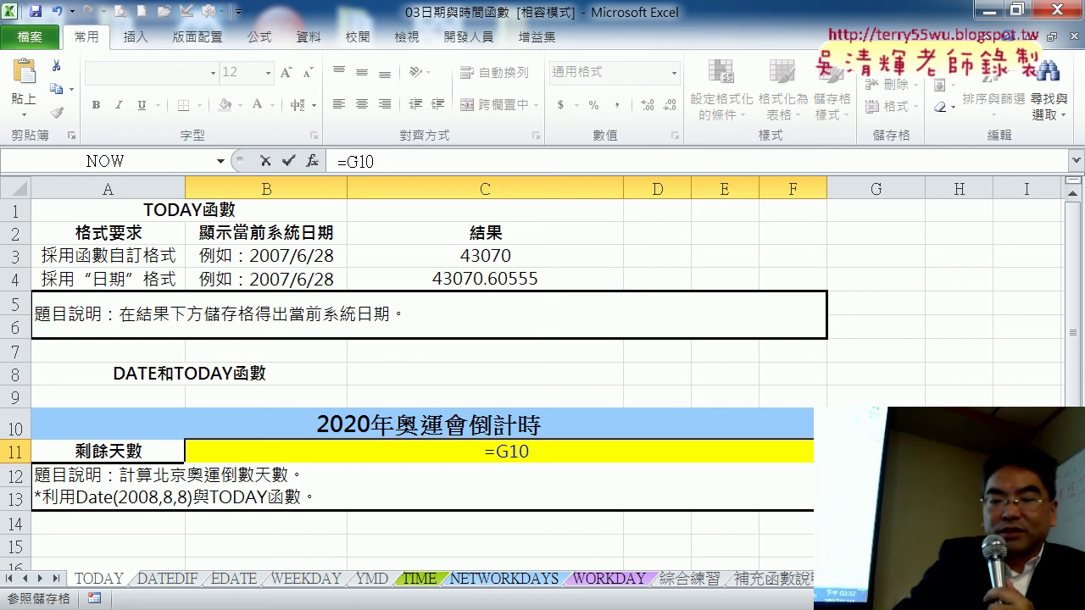
type("-")
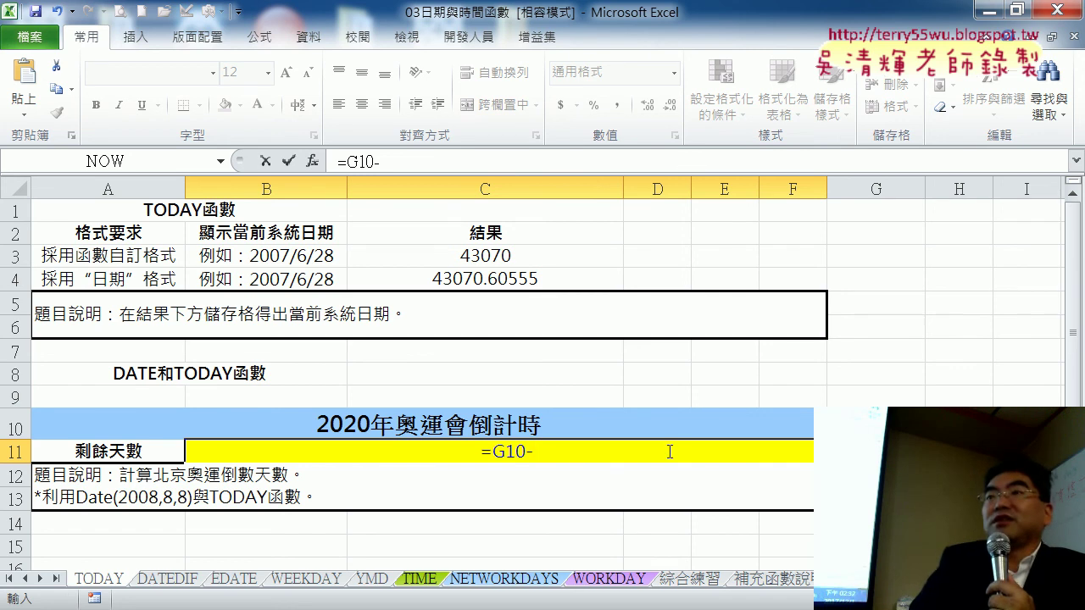
type("t")
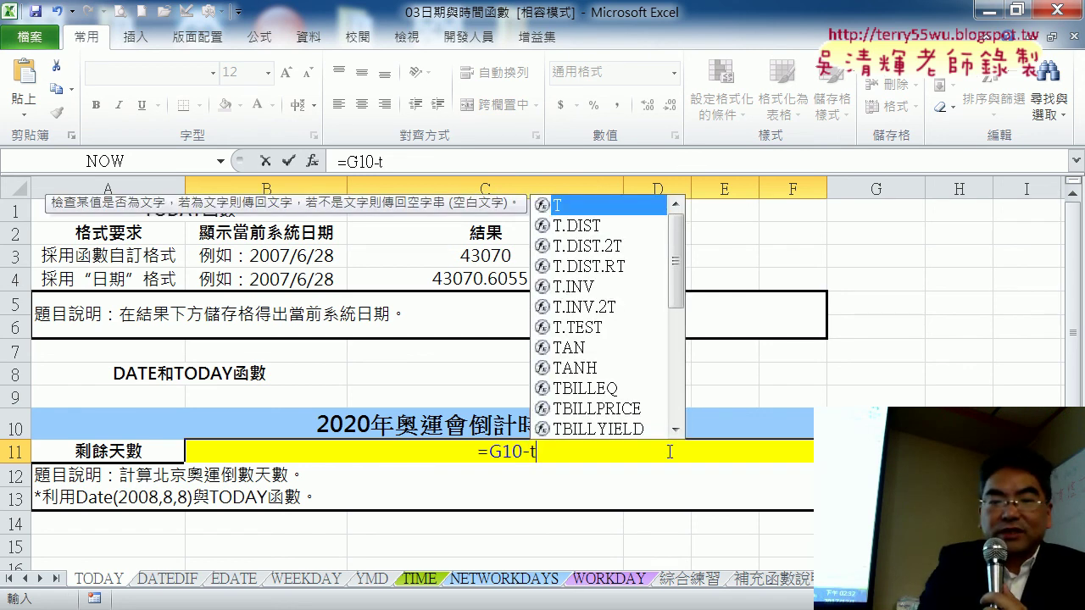
type("o\\")
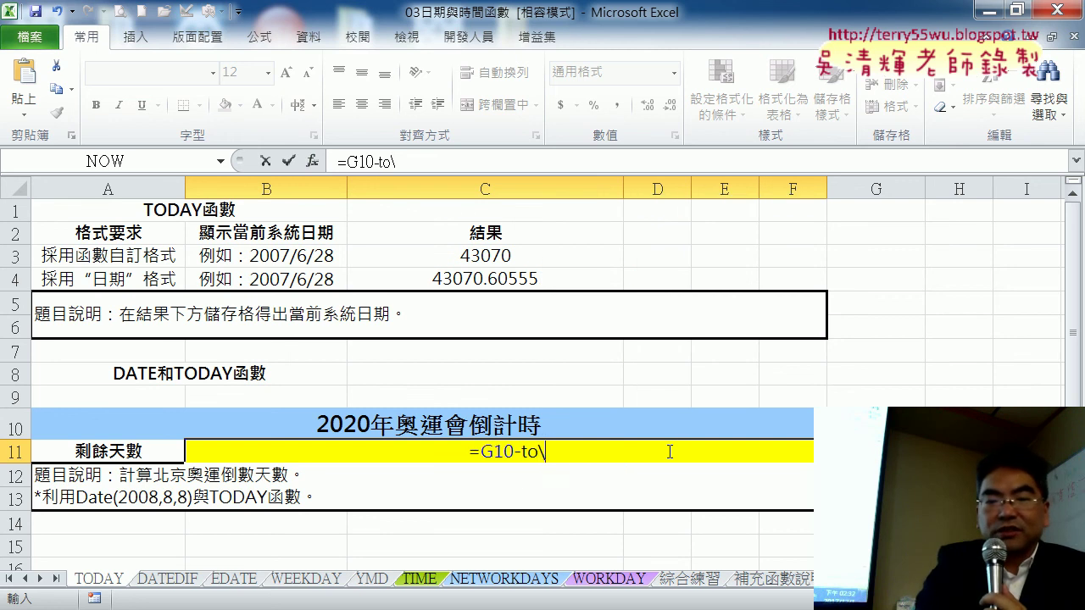
type("\\")
key("BackSpace")
key("BackSpace")
key("BackSpace")
key("BackSpace")
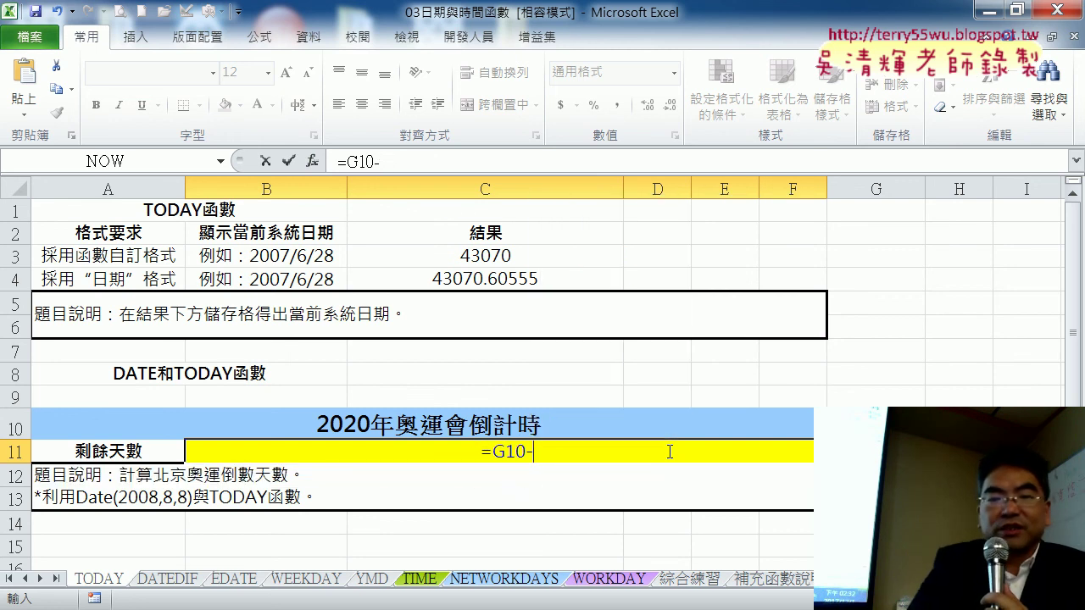
left_click(500, 254)
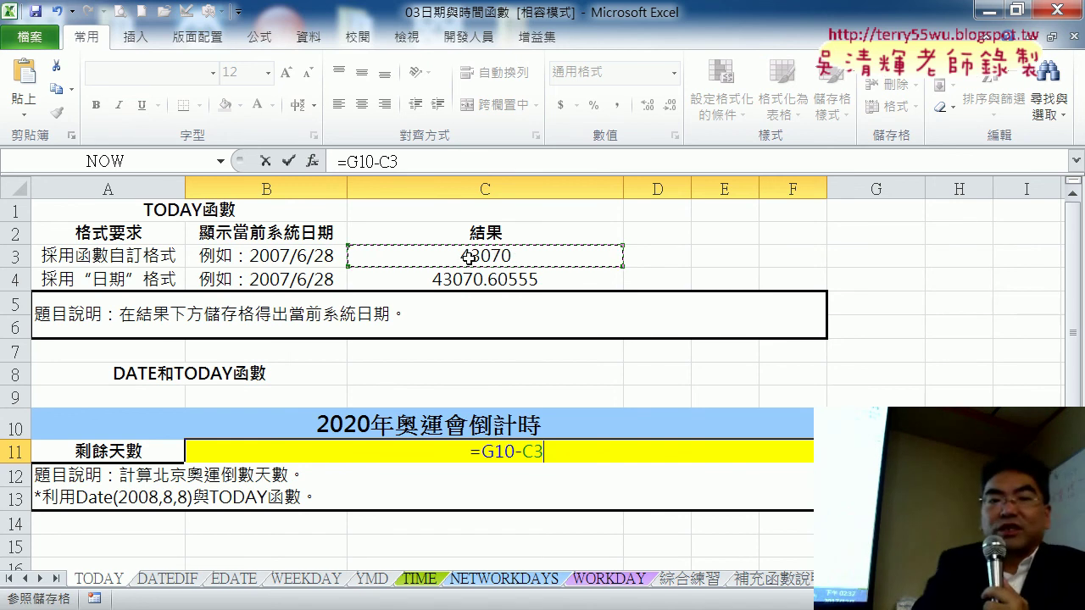
left_click(287, 163)
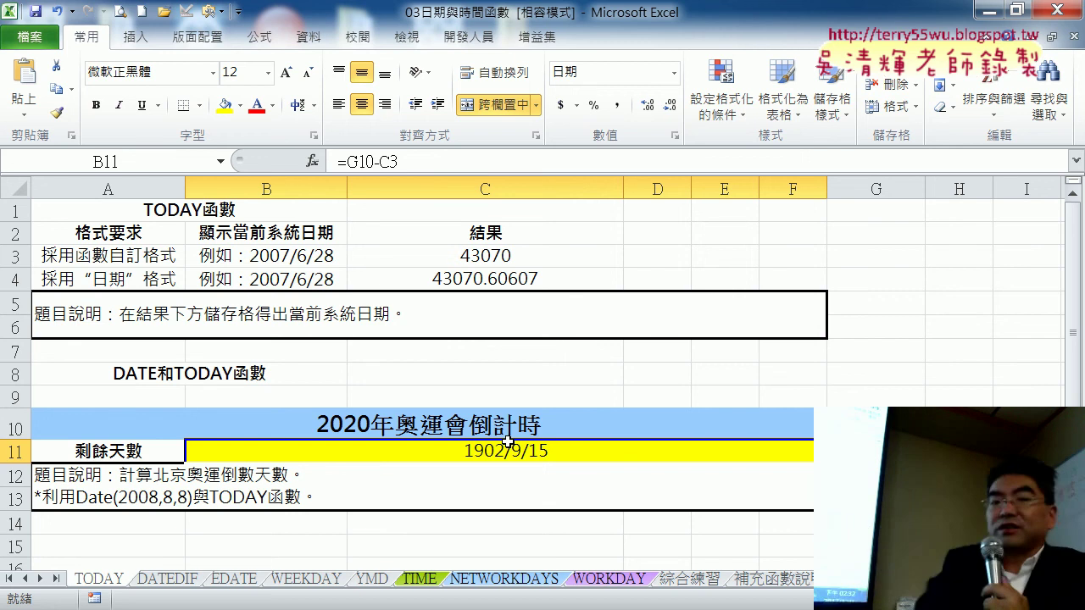
left_click_drag(490, 256, 496, 270)
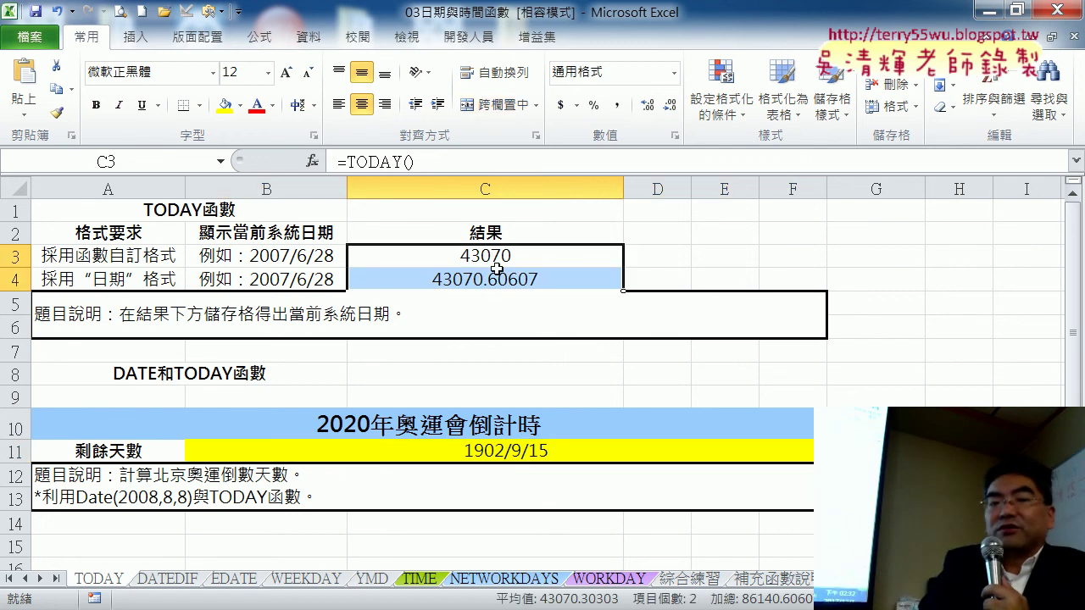
- Format B11 as General so it shows 989 days, then go to the DATEDIF sheet
right_click(518, 456)
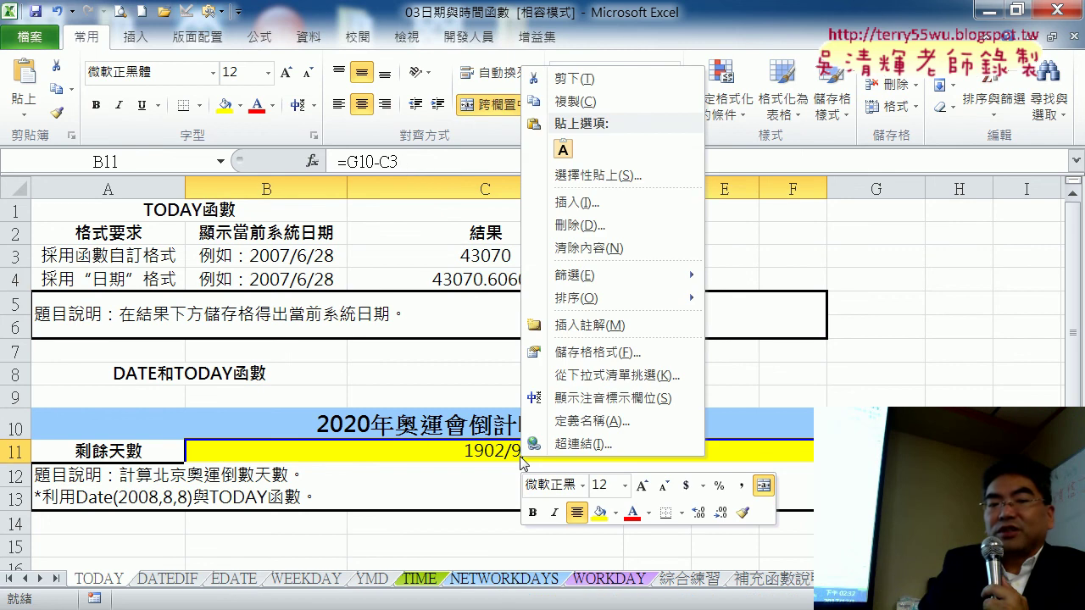
left_click(574, 356)
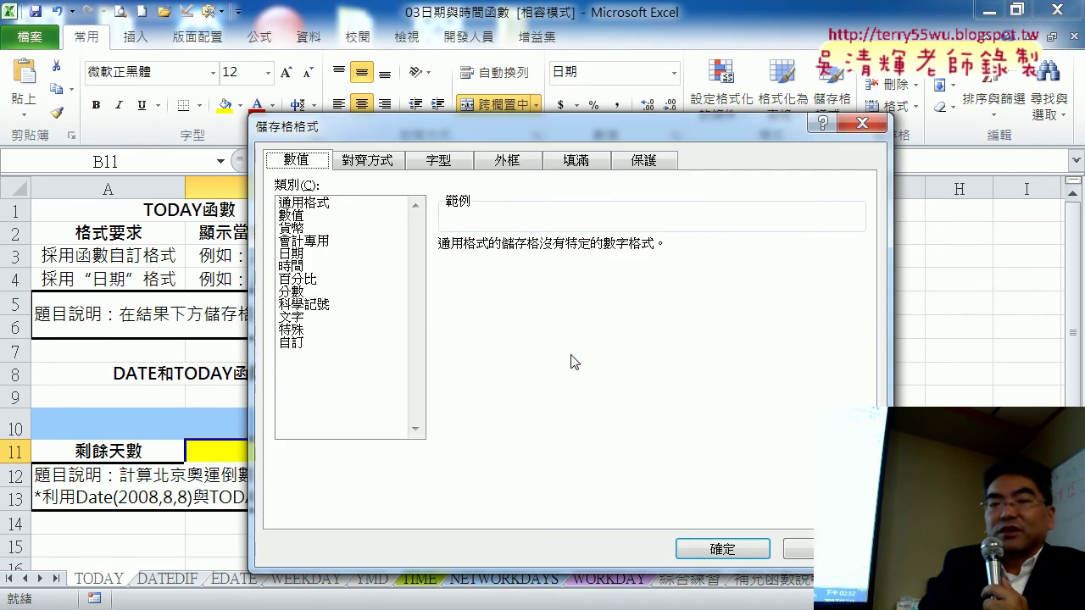
left_click(336, 208)
left_click(712, 548)
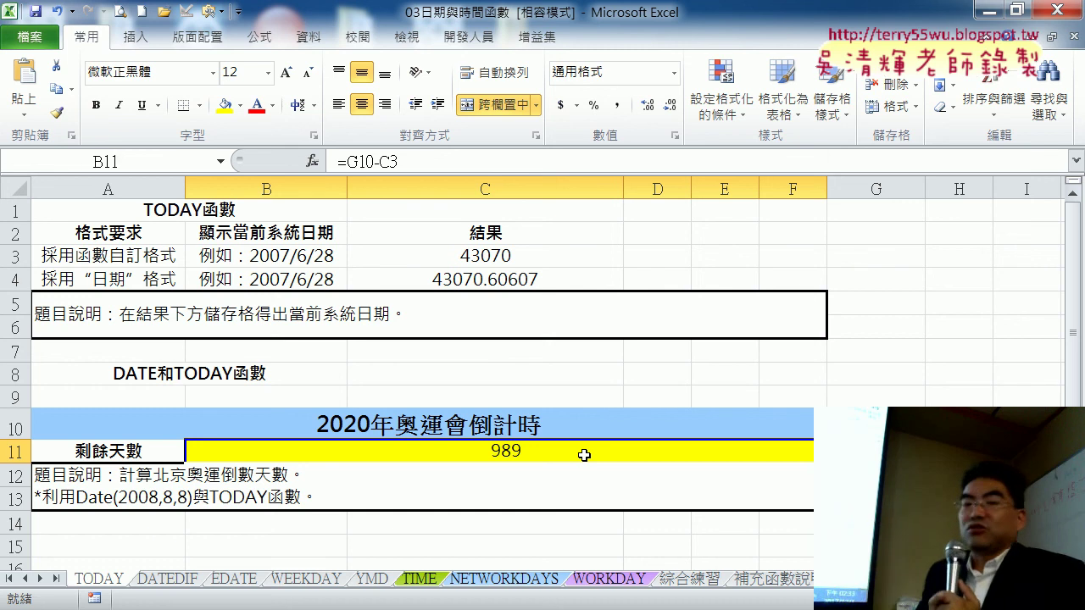
left_click(168, 580)
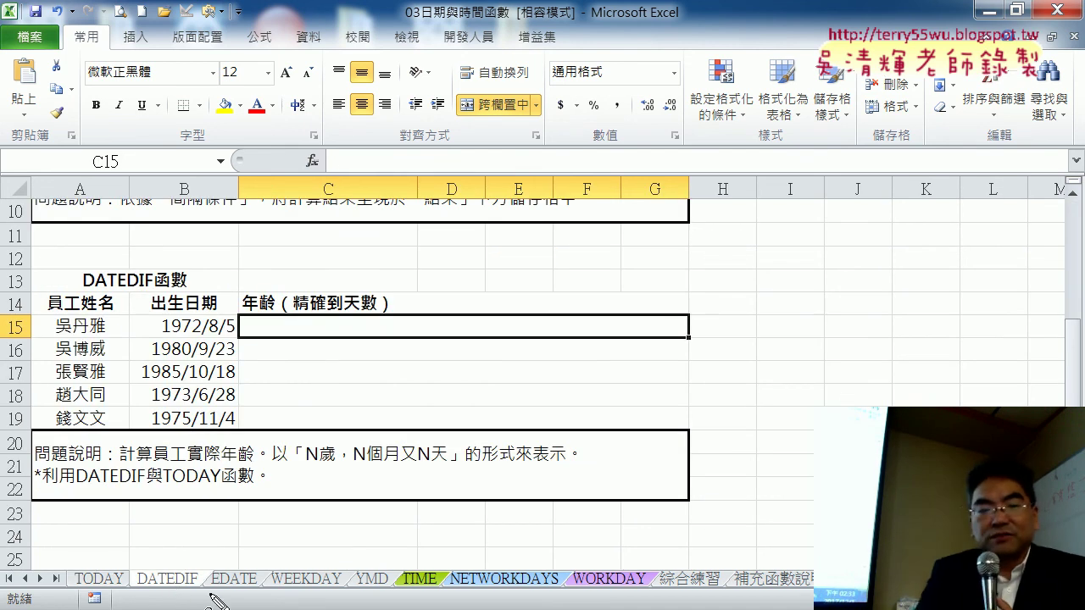
left_click_drag(216, 600, 212, 600)
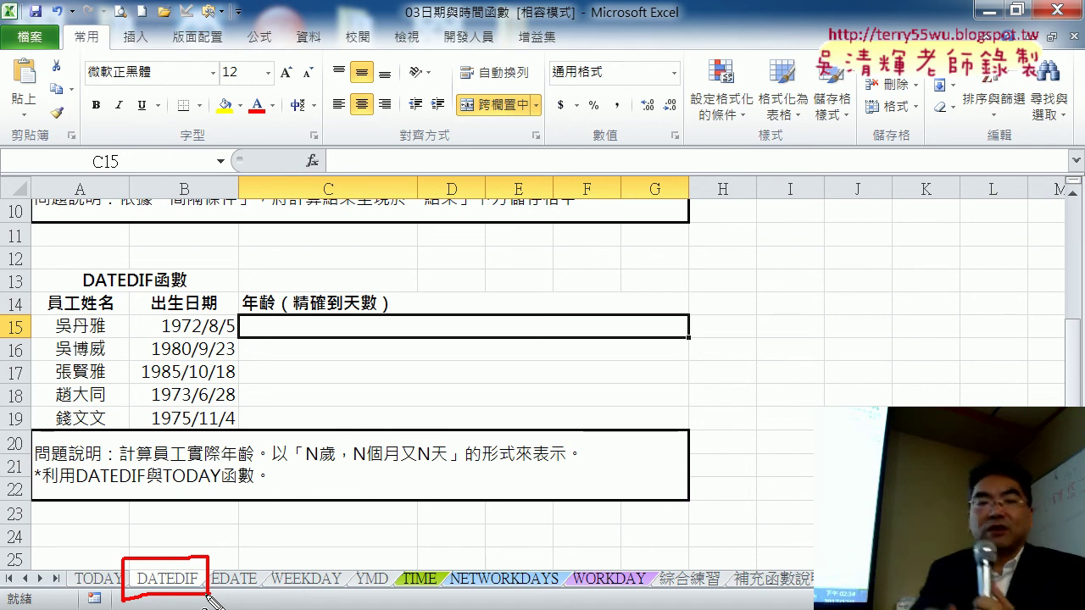
key("Escape")
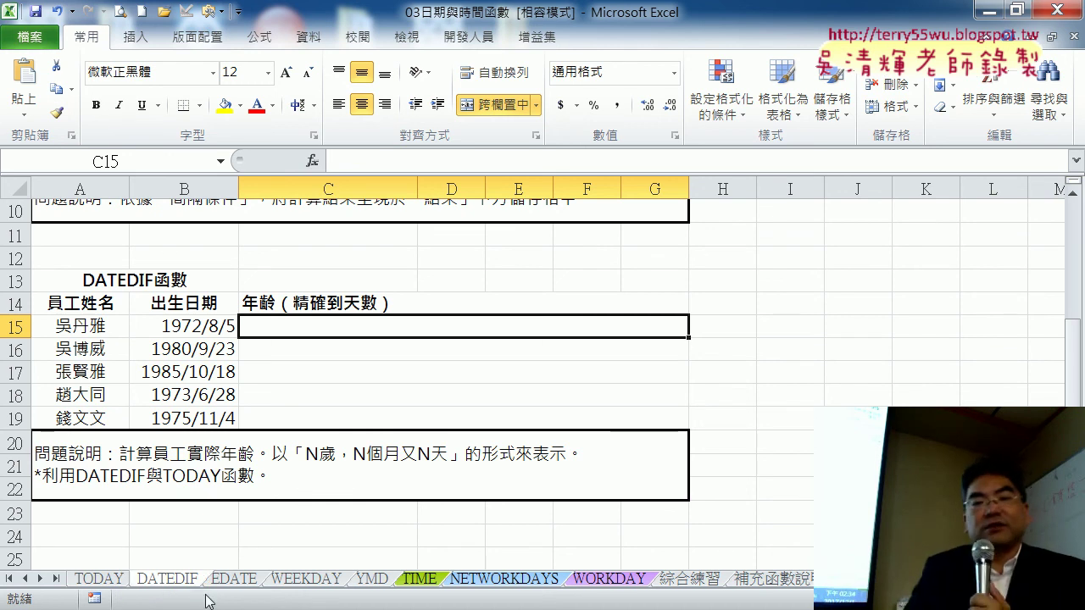
mouse_move(1082, 390)
left_mouse_down()
mouse_move(1083, 265)
mouse_move(1082, 307)
left_mouse_up()
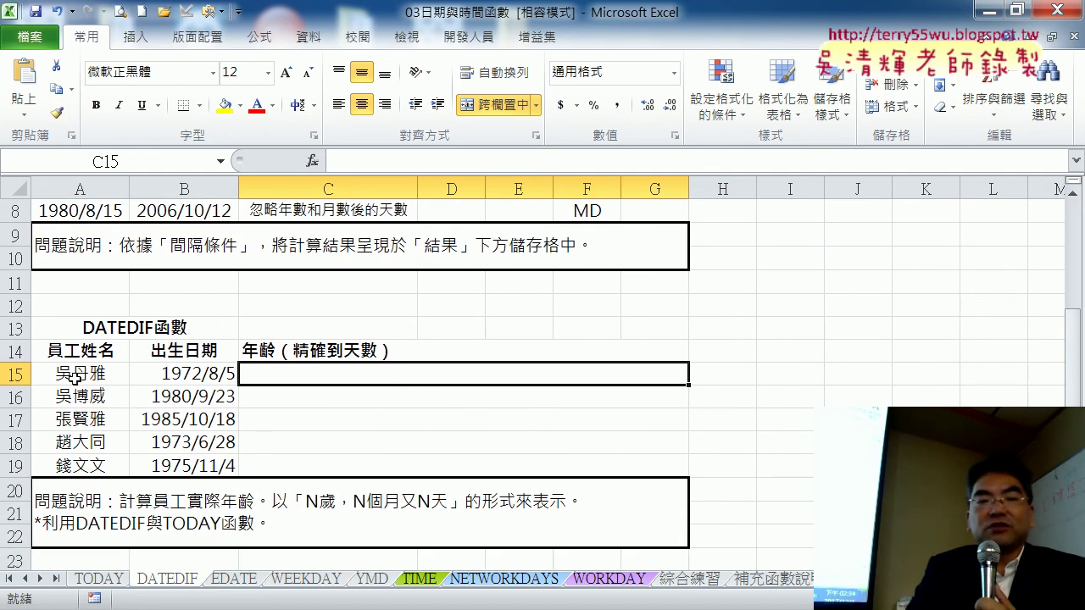
left_click(76, 374)
left_click(206, 371)
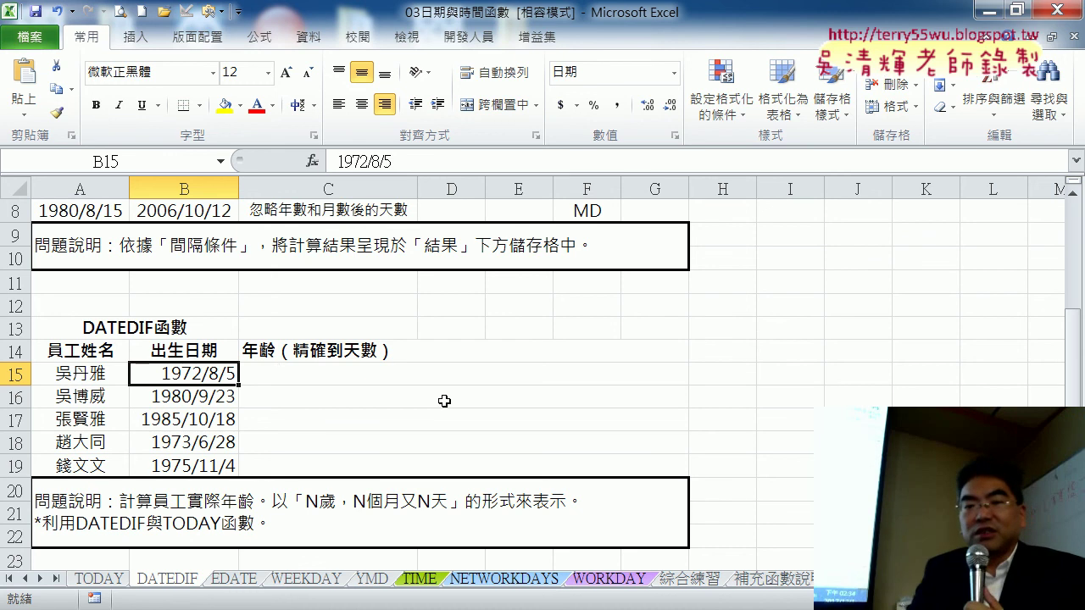
left_click_drag(1075, 398, 1075, 288)
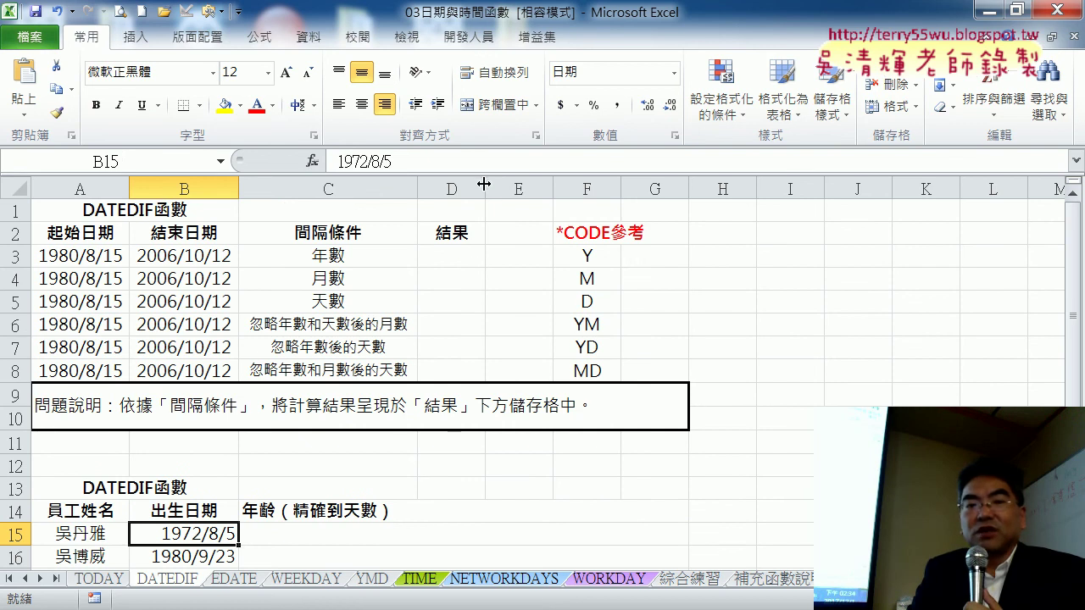
left_click(455, 257)
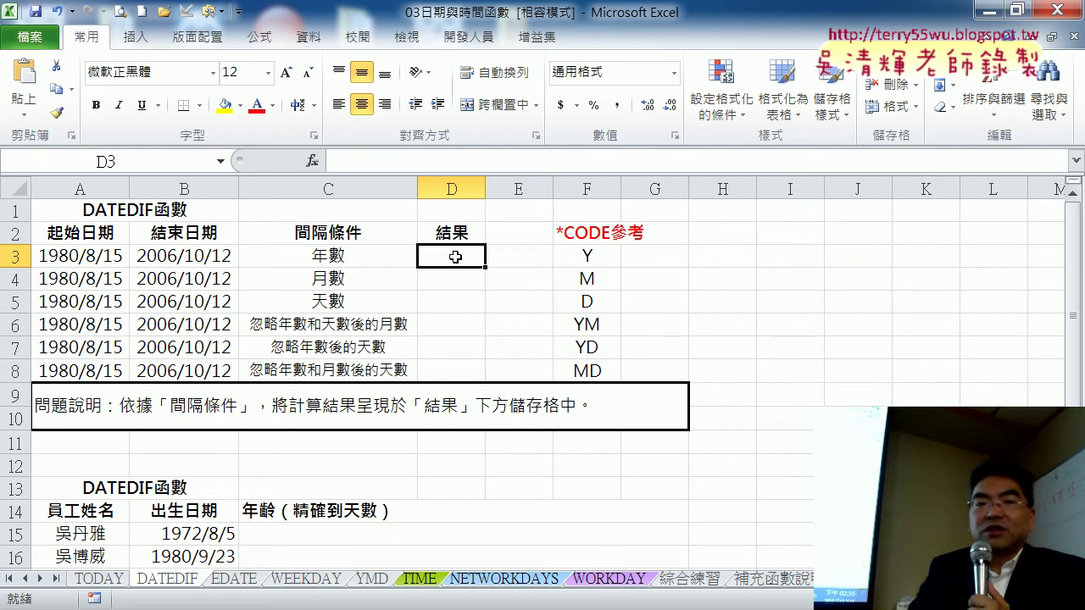
- Type =DATEDIF(A3,B3,"Y") into D3 to count full years between the dates
left_click(392, 156)
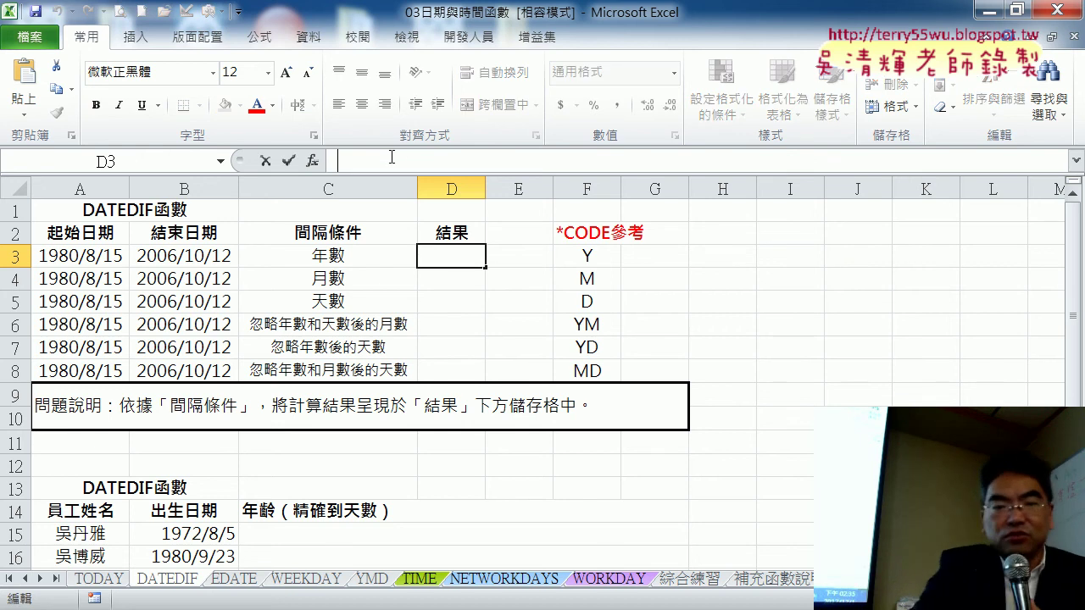
type("=dat")
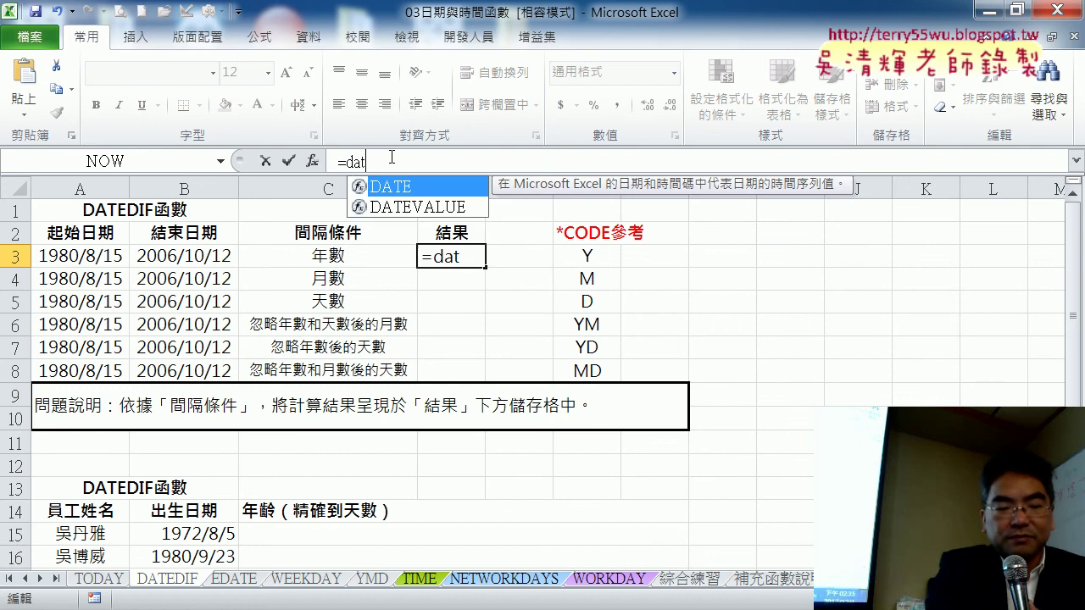
type("edif")
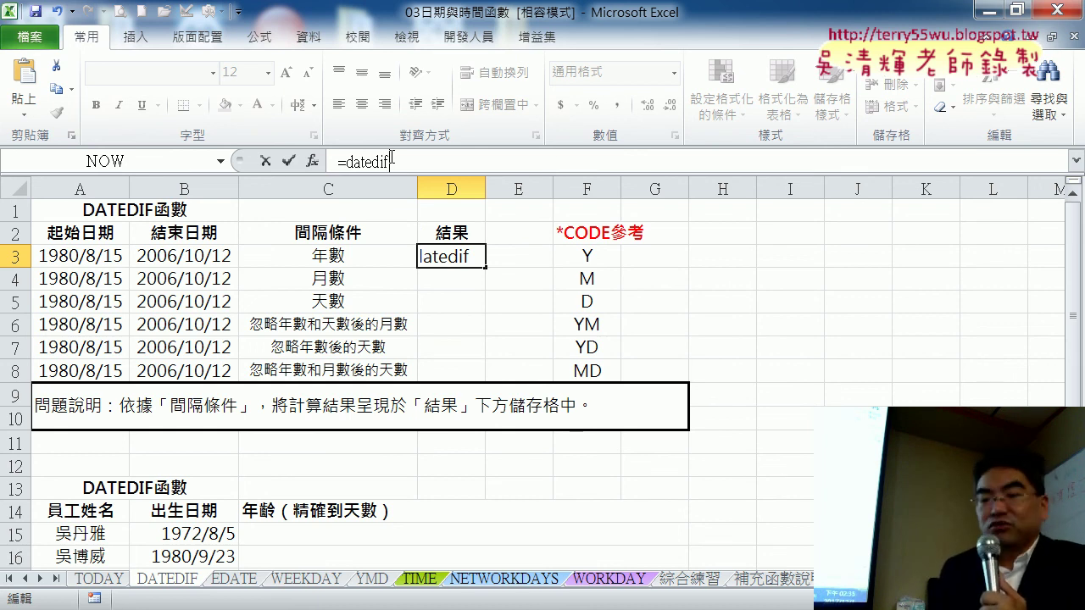
type("(")
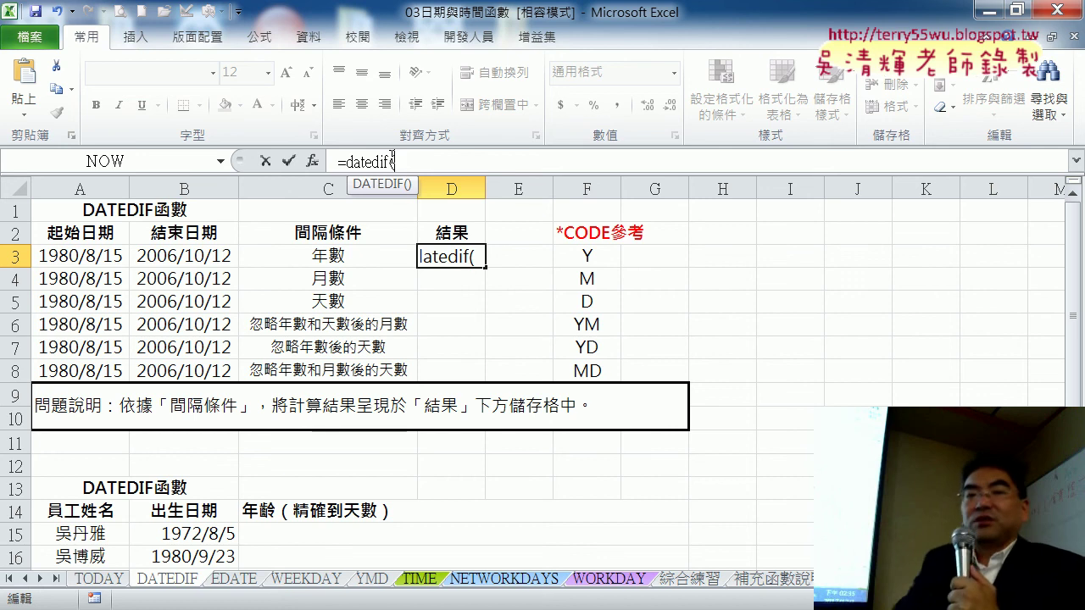
left_click(75, 251)
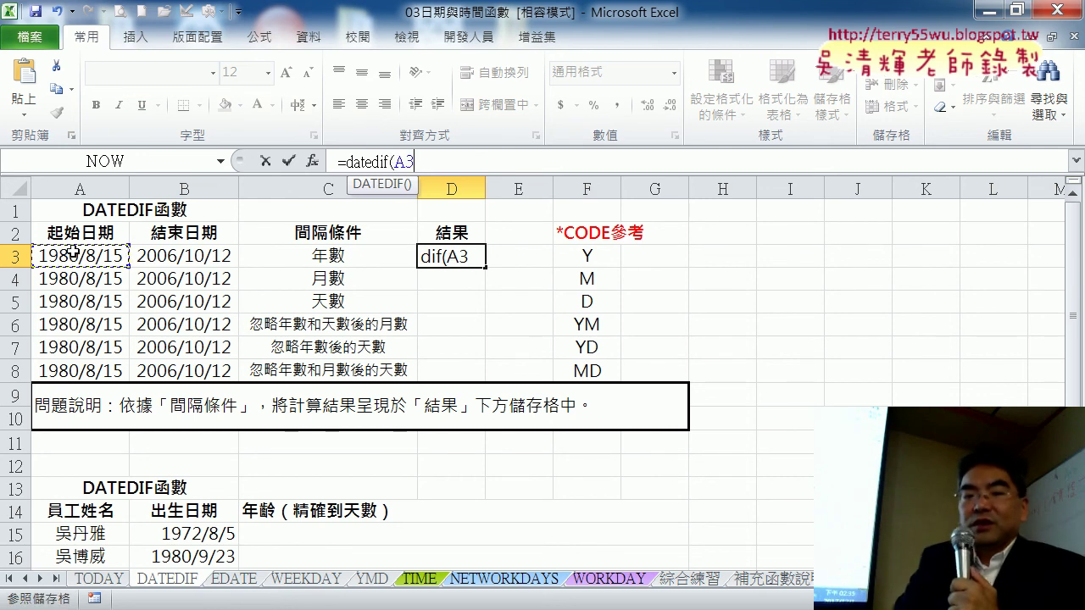
type(",")
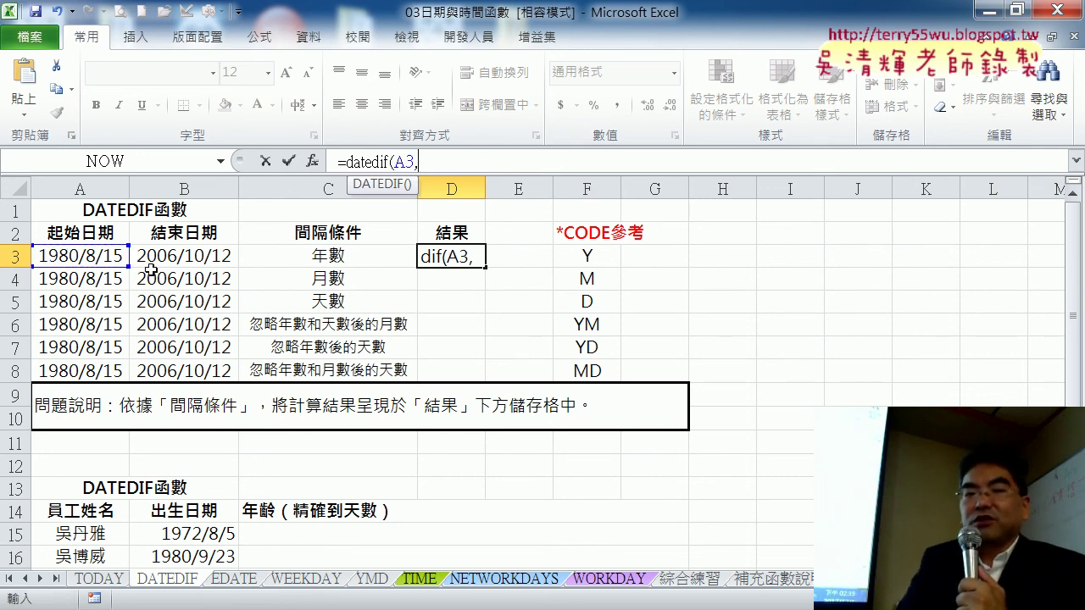
left_click(195, 254)
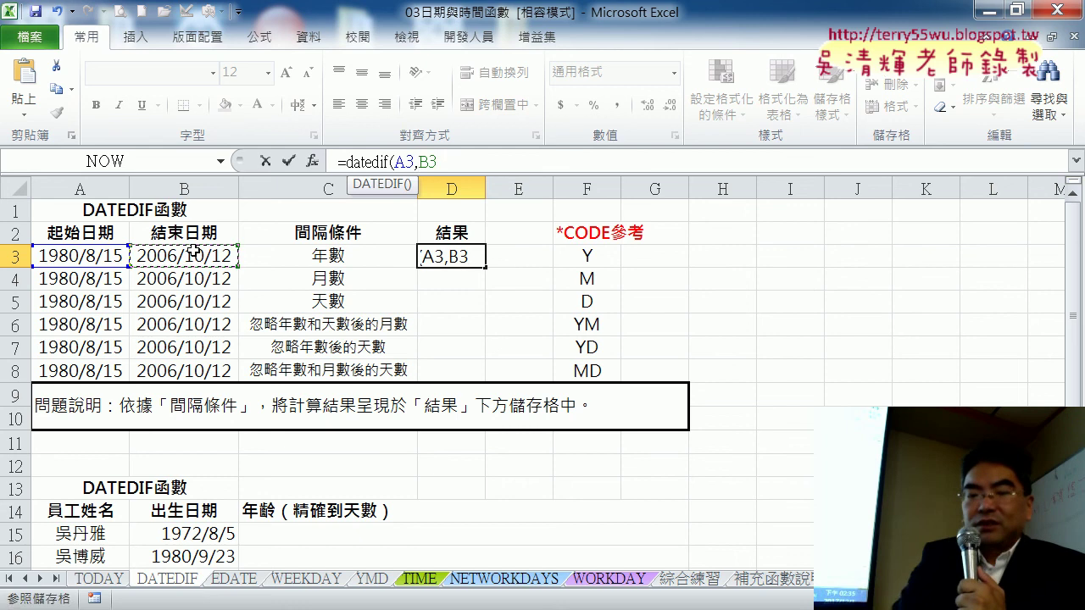
type(",")
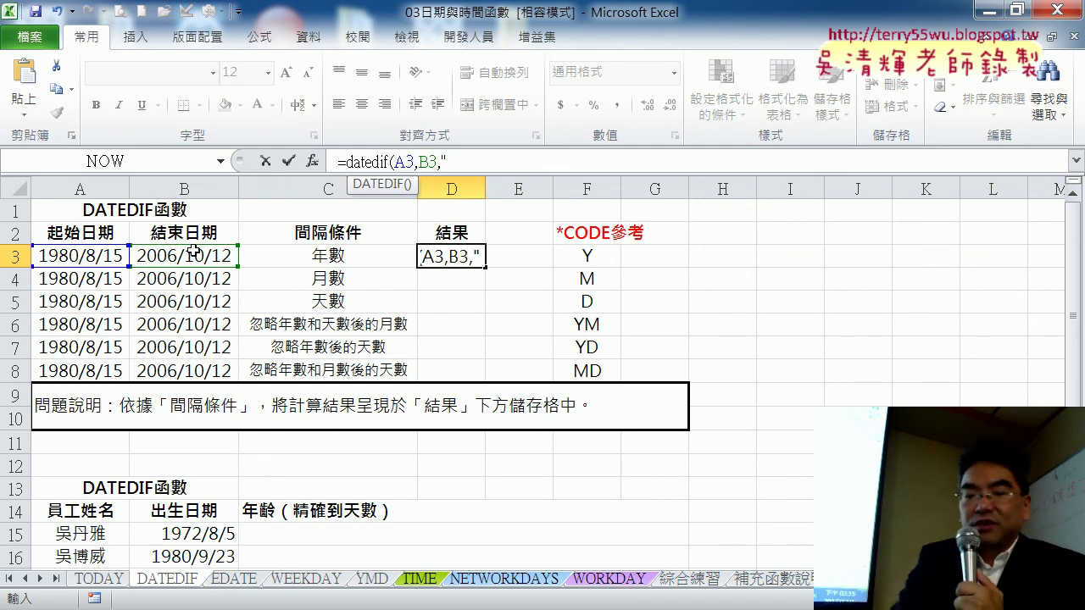
type("Y\"")
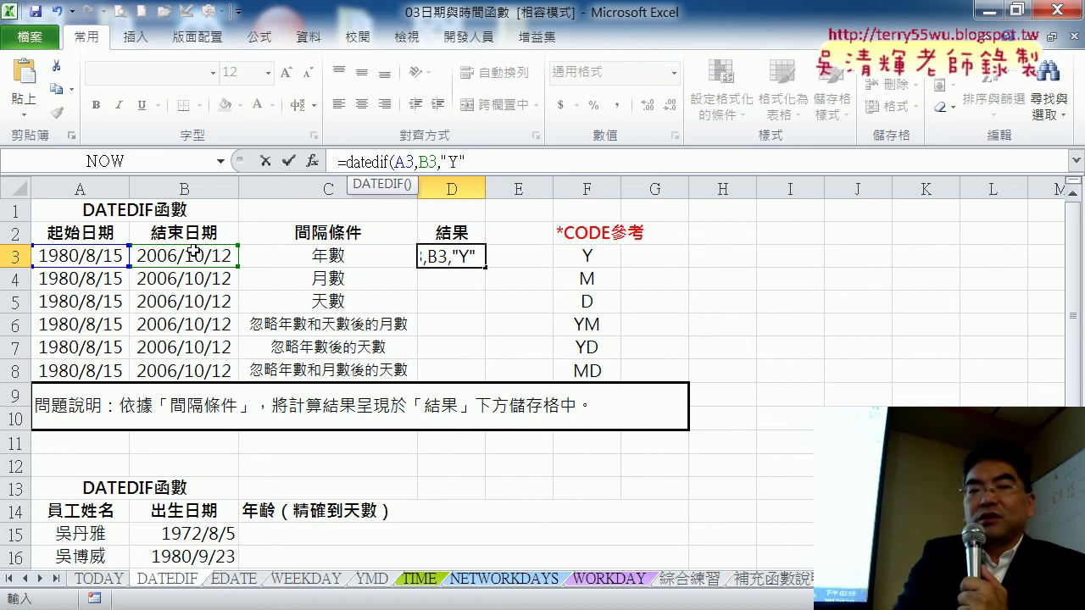
type(")")
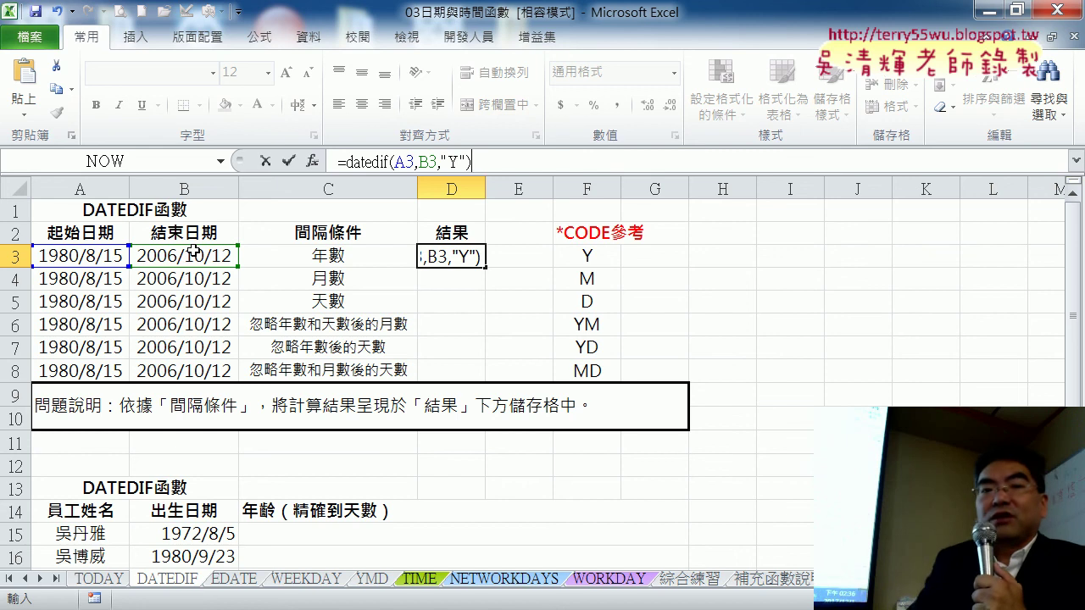
- Commit the DATEDIF formula in D3 and review the dates in A3 and B3
left_click(289, 161)
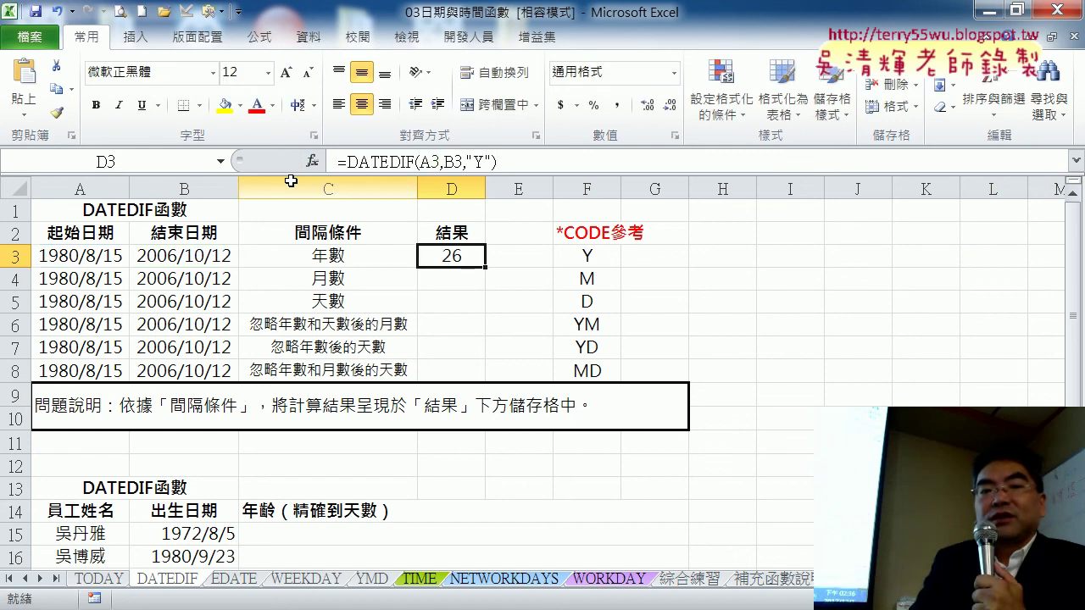
left_click(68, 259)
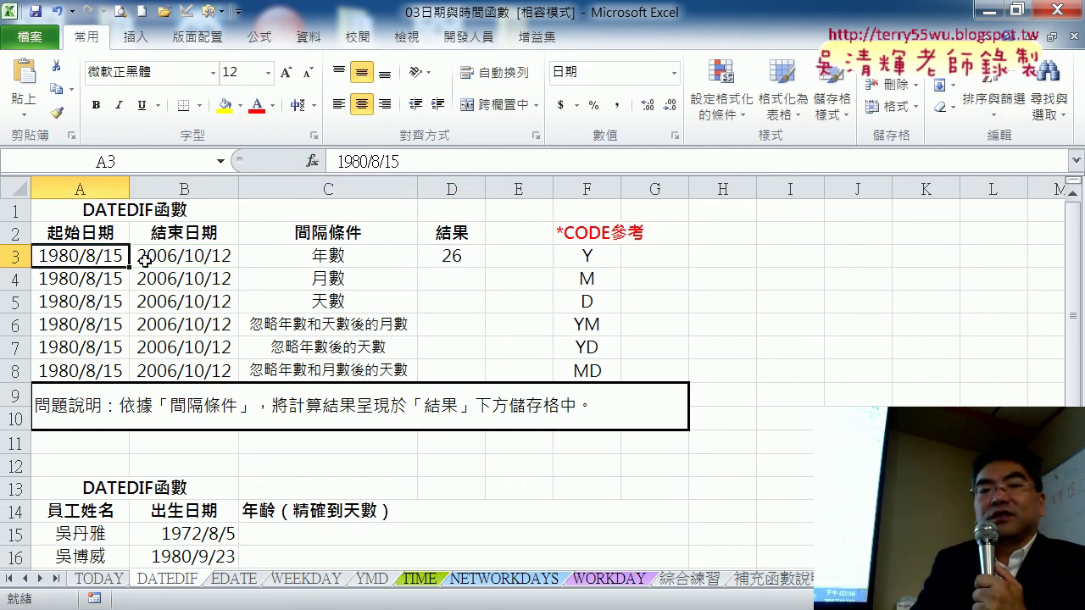
left_click(203, 260)
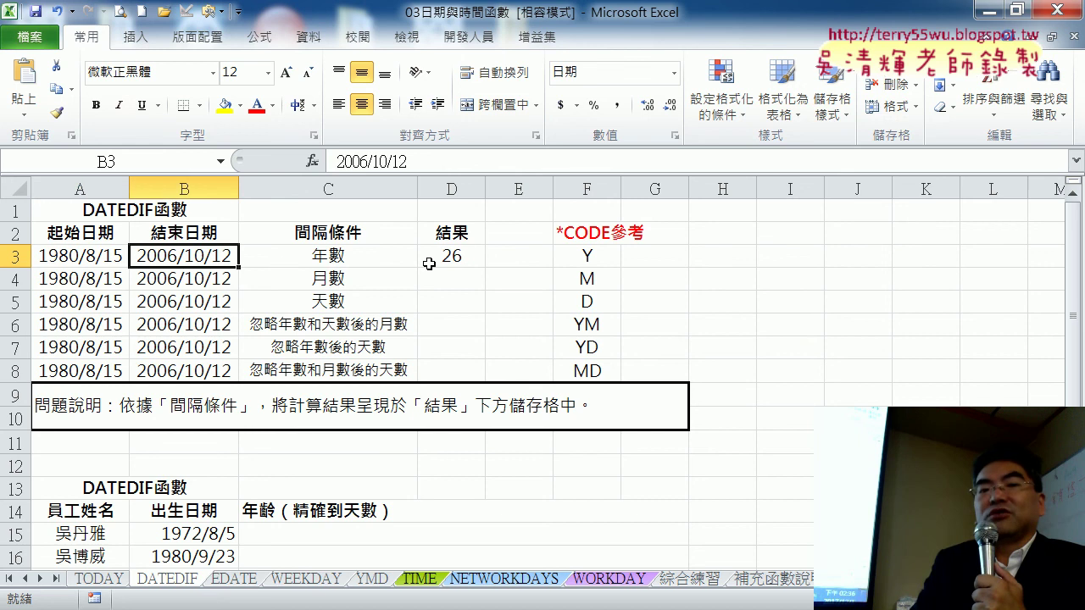
left_click(460, 256)
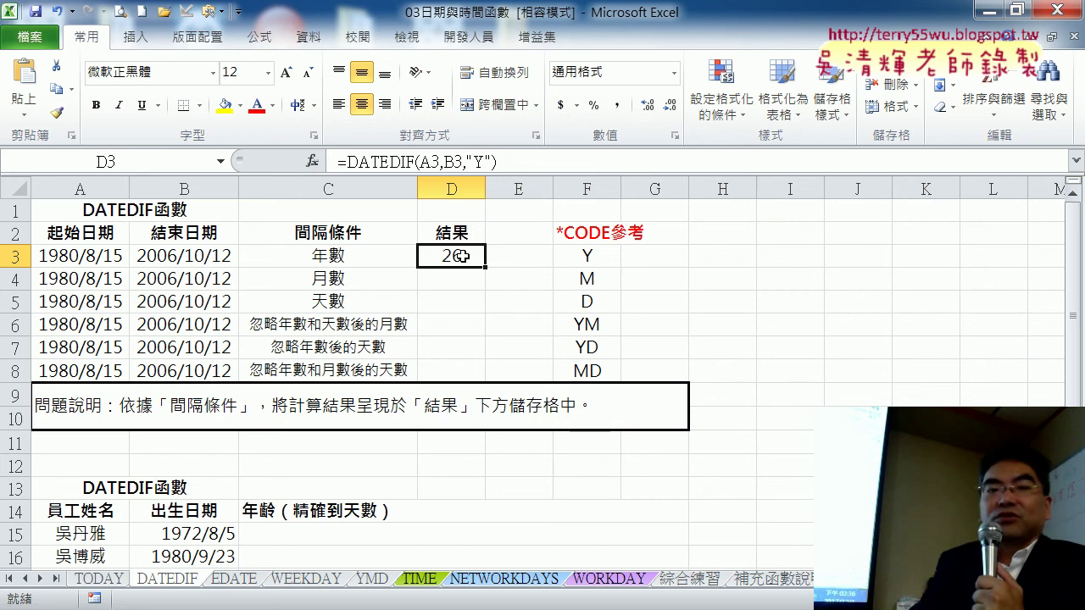
left_click(79, 256)
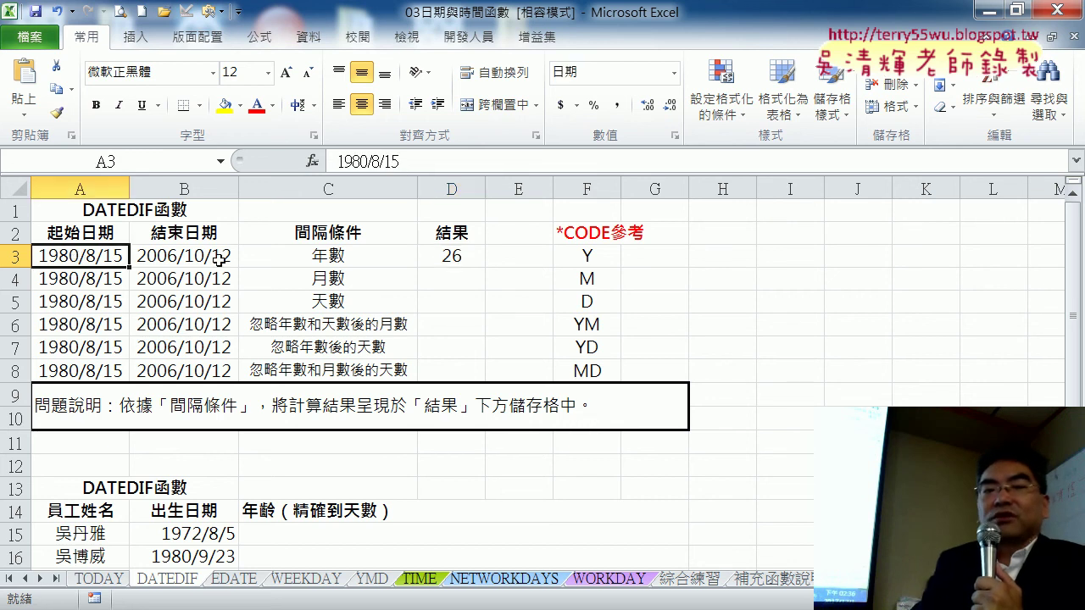
left_click(219, 259)
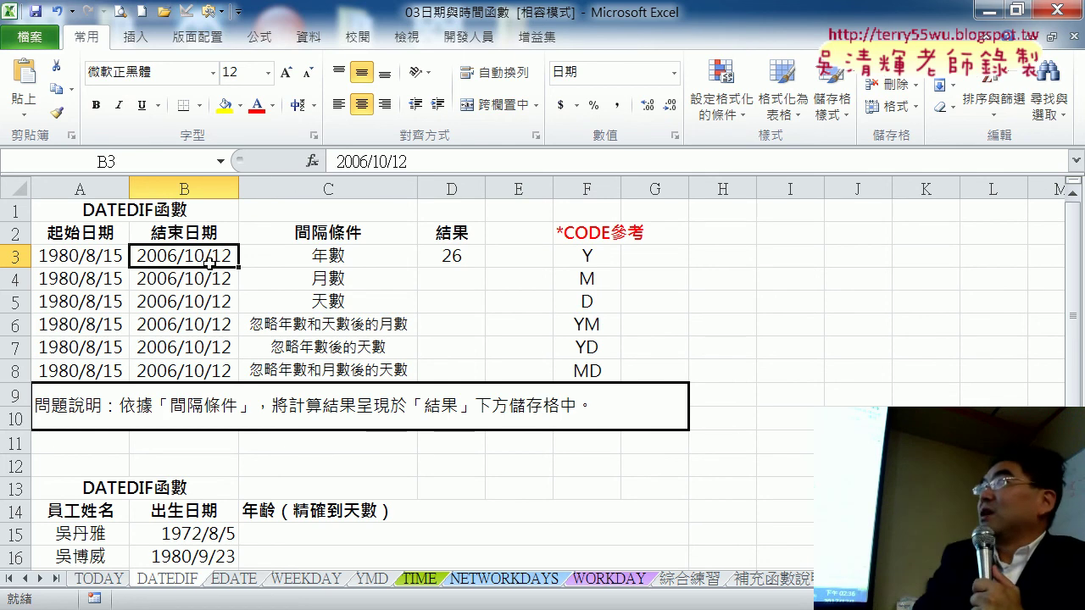
- Change B3's month from 10 to 8, making the end date 2006/8/12
double_click(189, 255)
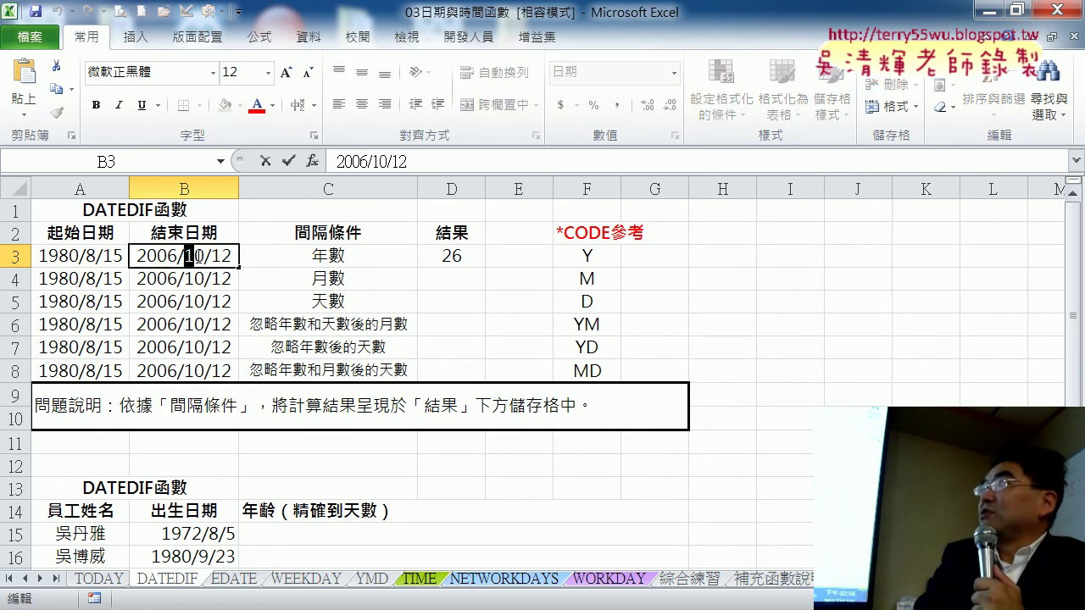
left_click_drag(194, 256, 204, 255)
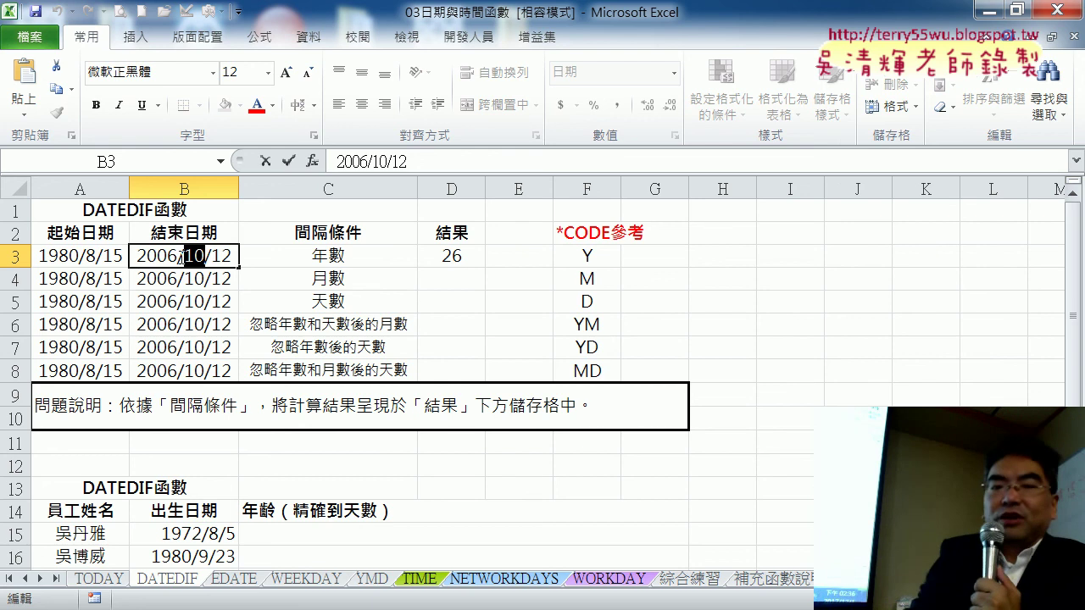
type("8")
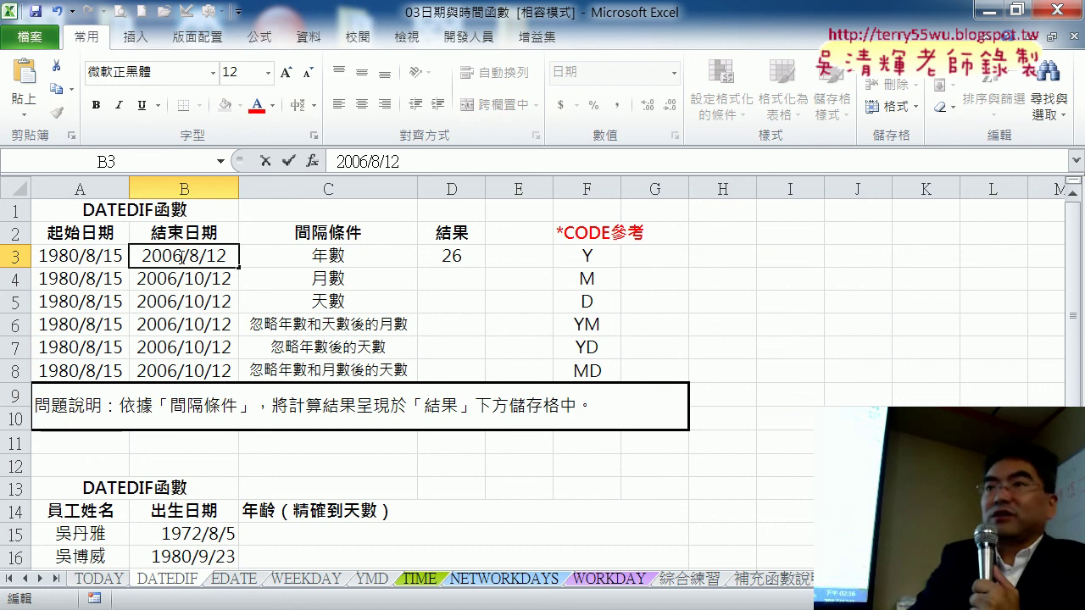
key("Return")
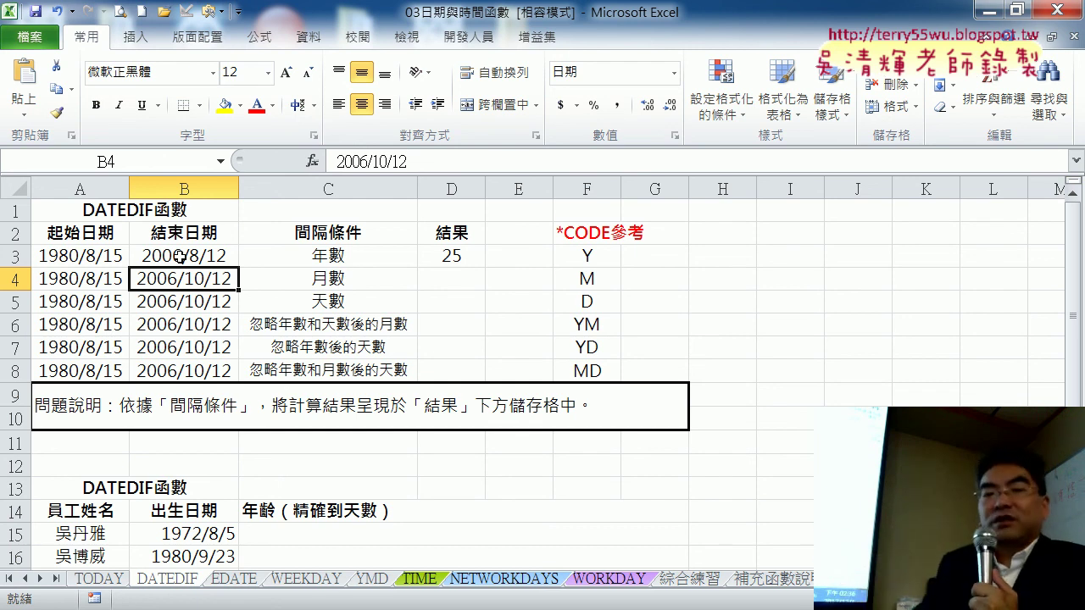
- Fill D3's year formula down to D8, then change D4's code to "M" for 313 months
left_click(473, 256)
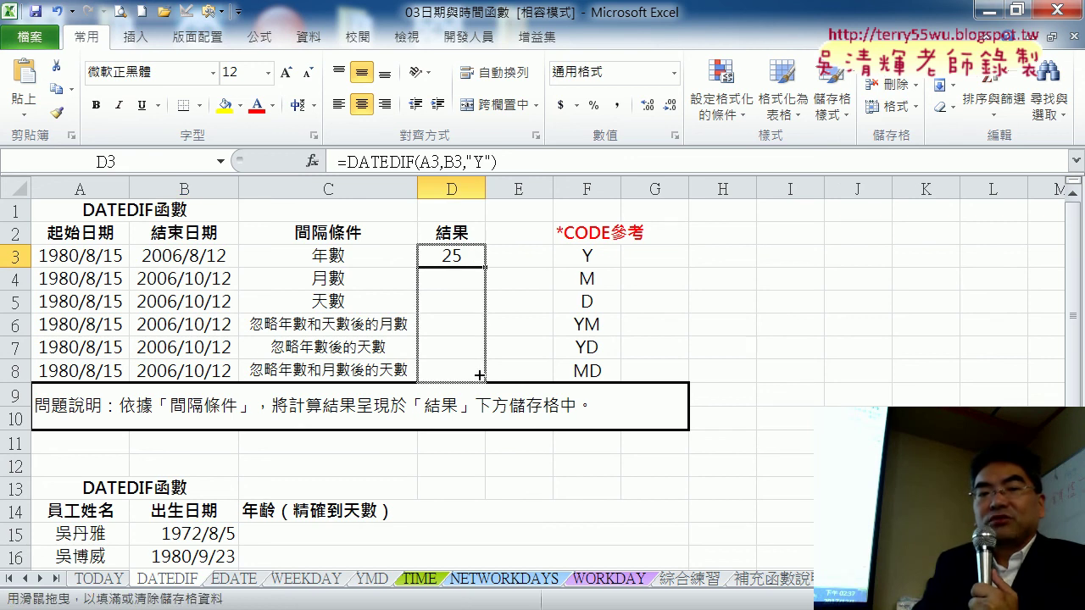
left_click_drag(488, 268, 484, 378)
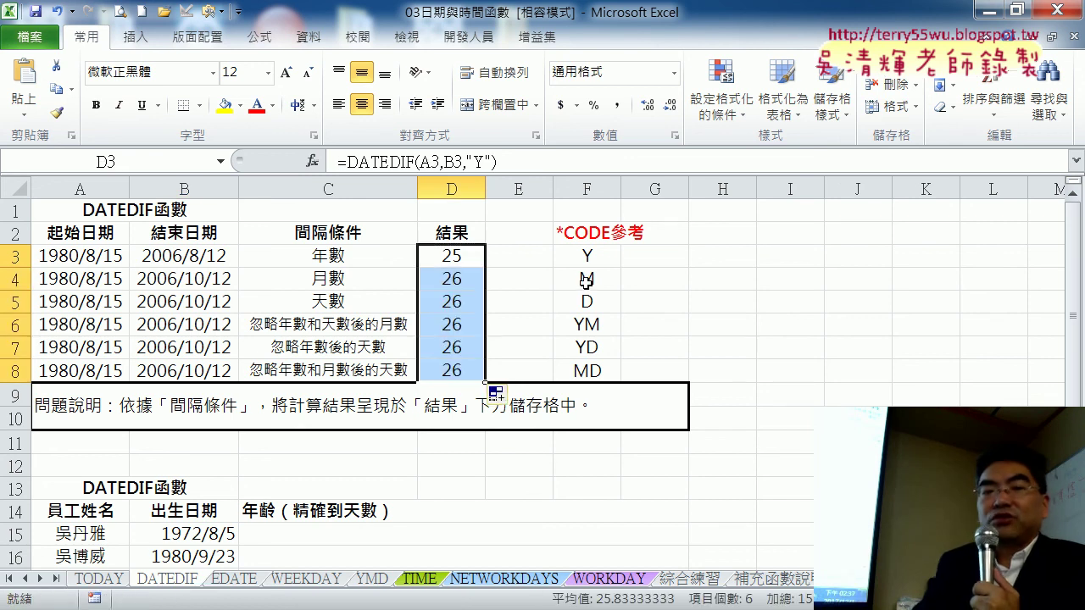
left_click(463, 284)
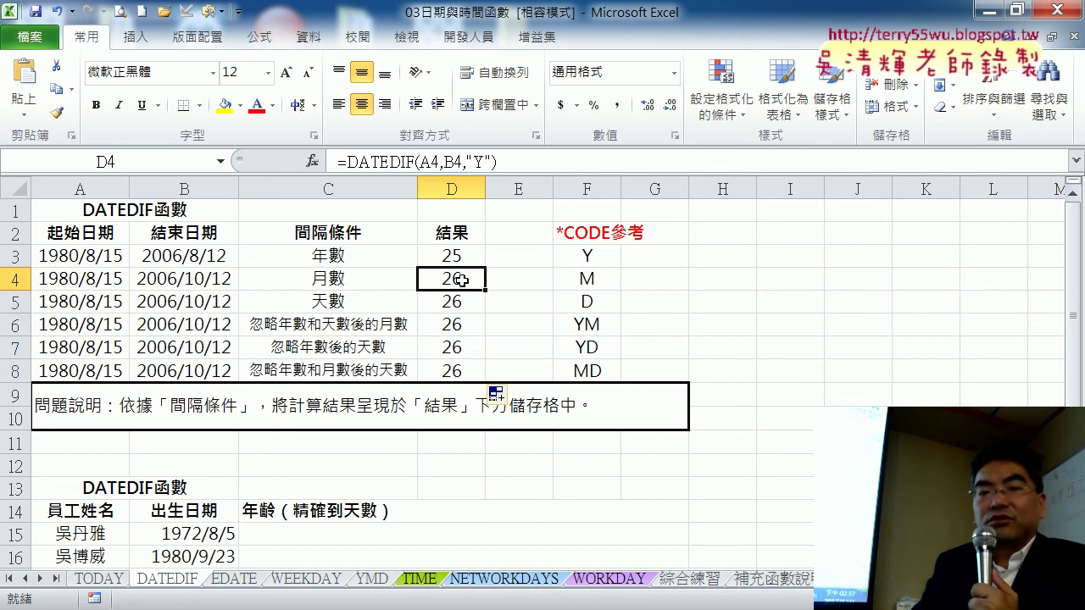
double_click(487, 161)
type("M")
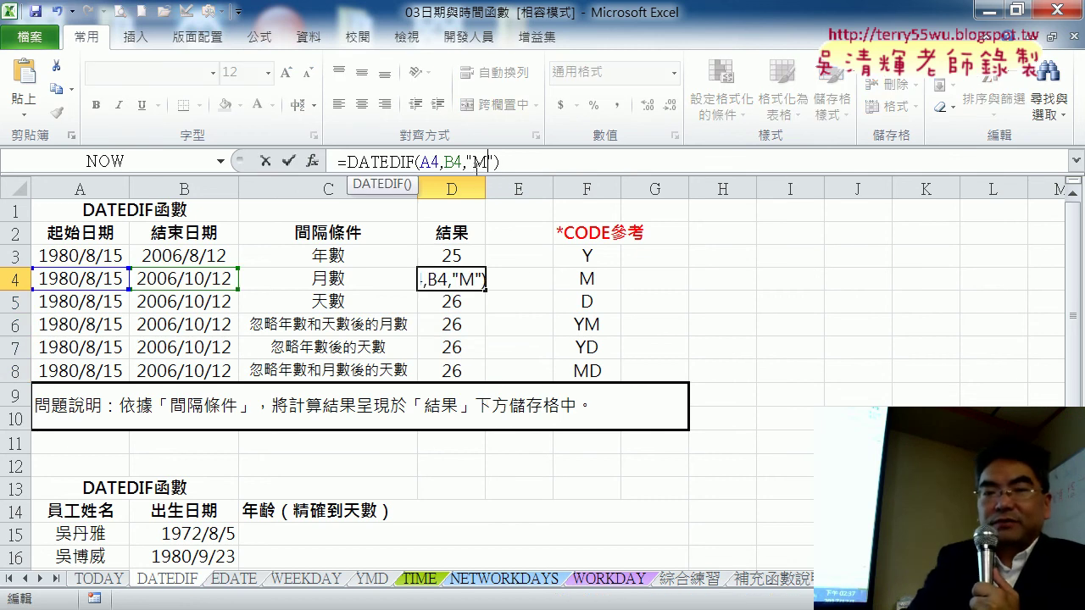
key("Return")
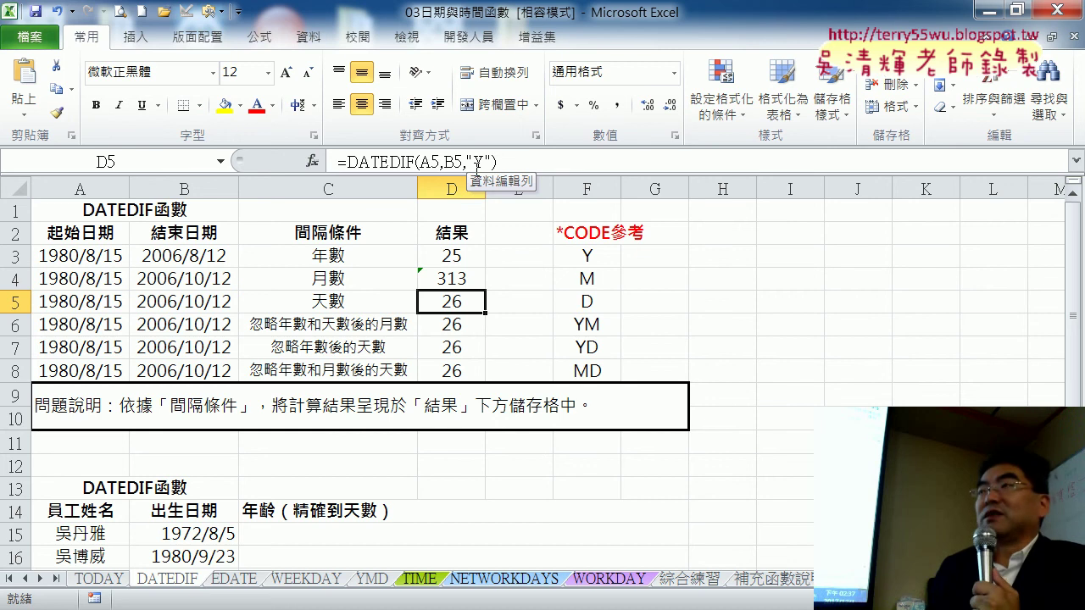
left_click(445, 280)
left_click(190, 278)
left_click(117, 278)
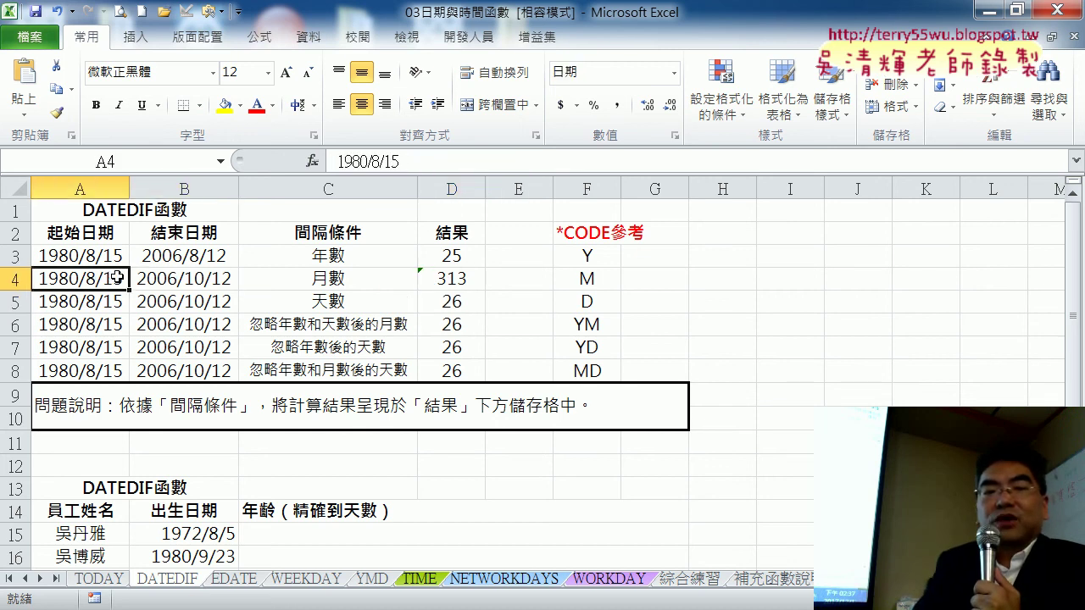
- Change B4's end date to 2006/10/15 so D4 shows 314 months
left_click(218, 283)
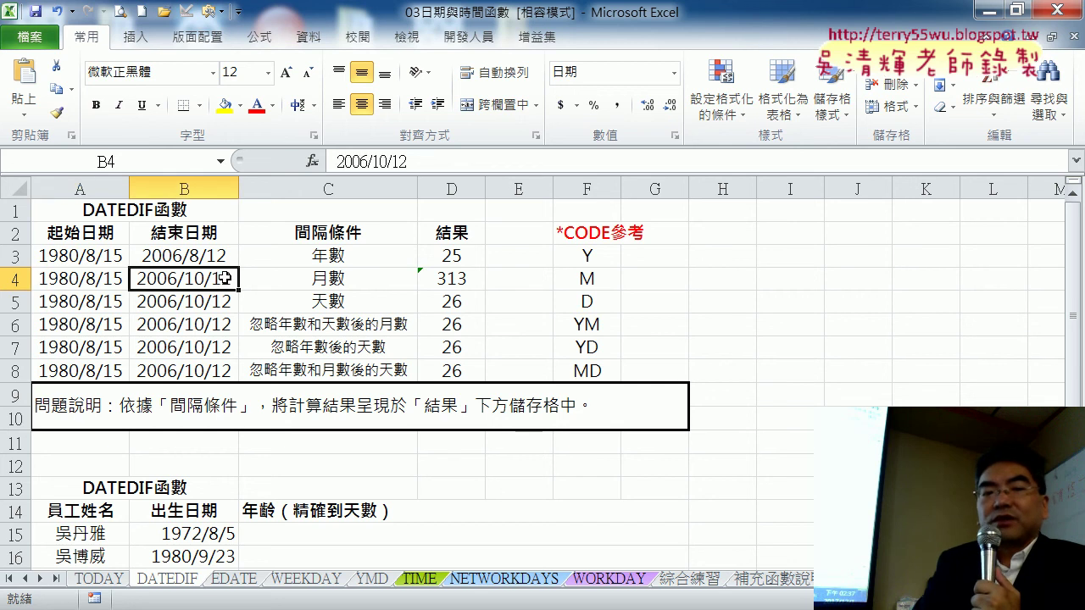
double_click(225, 277)
left_click_drag(220, 278, 241, 273)
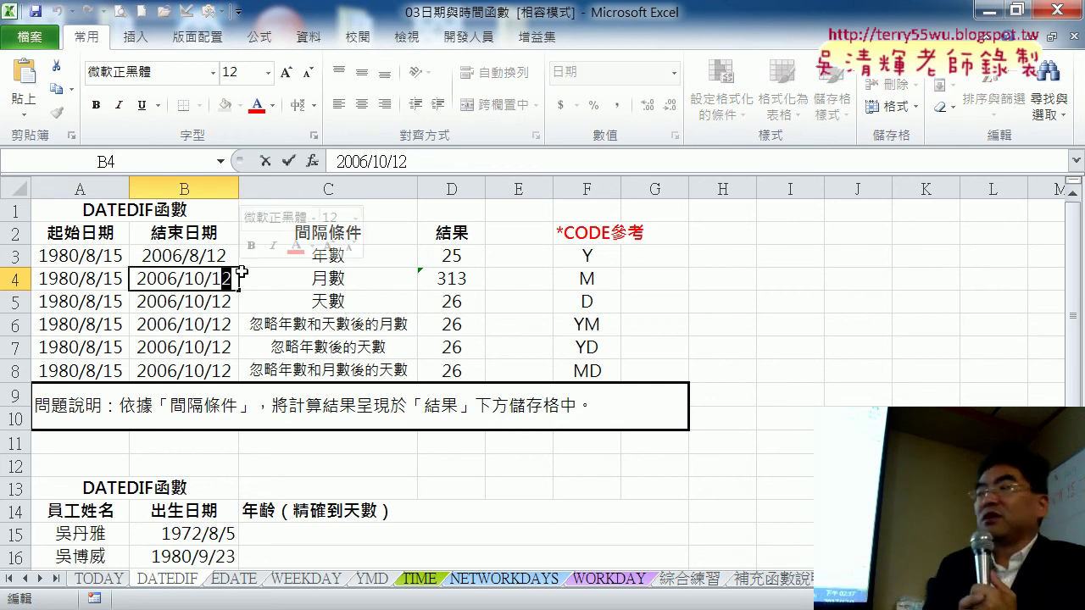
type("15")
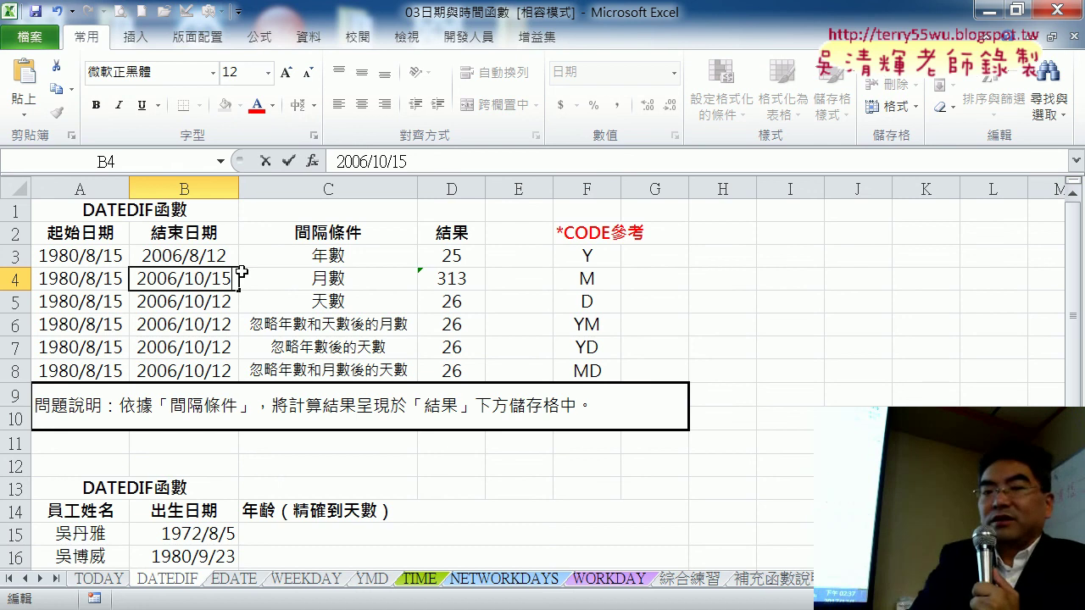
key("Return")
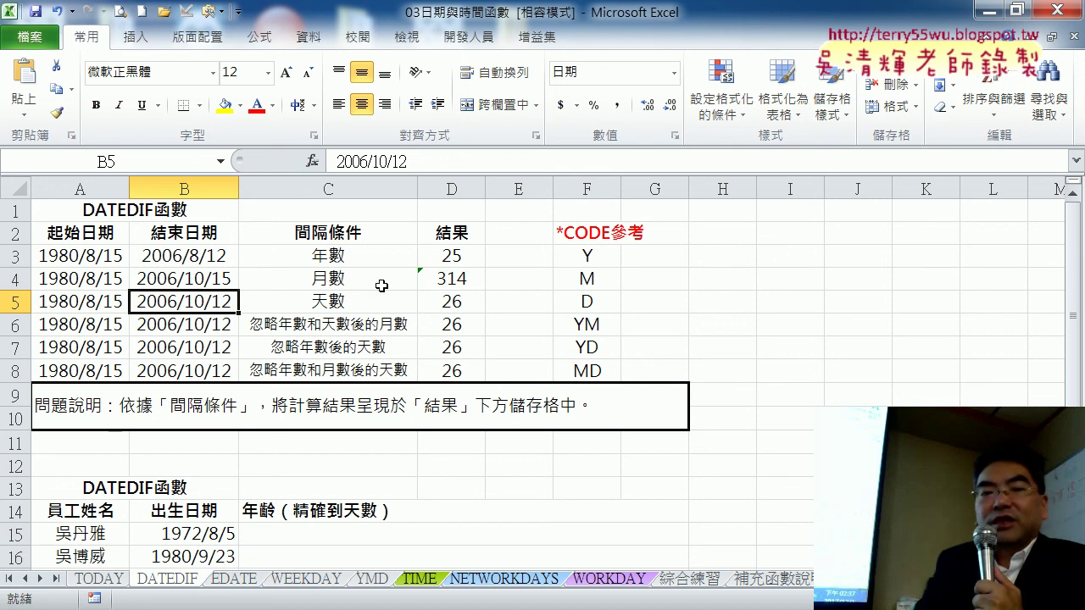
- Switch D5's DATEDIF code to "D", returning 9554 days
left_click(454, 302)
left_click(483, 161)
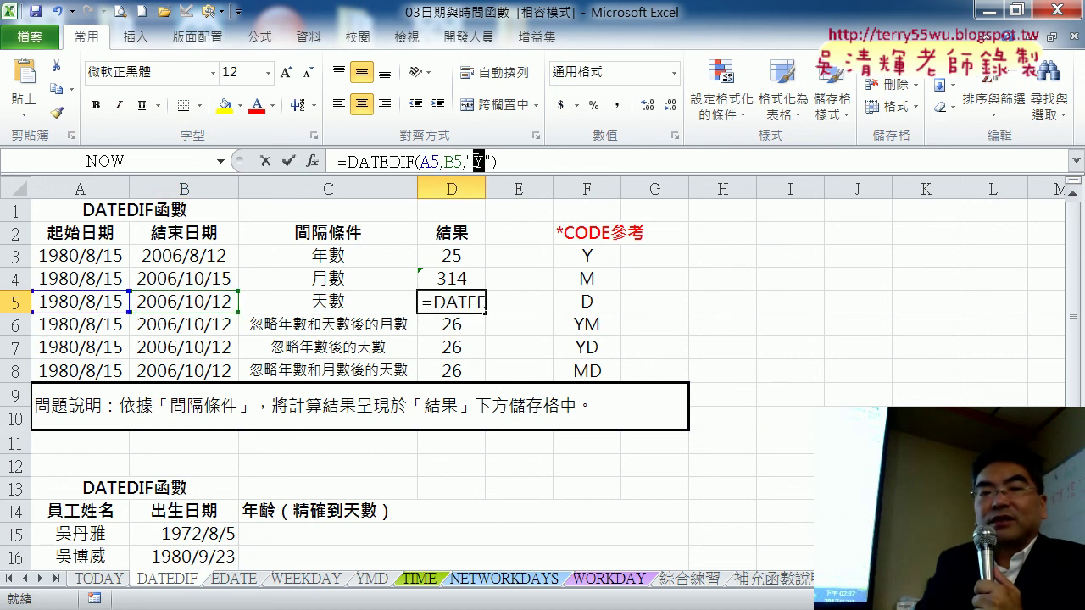
type("D")
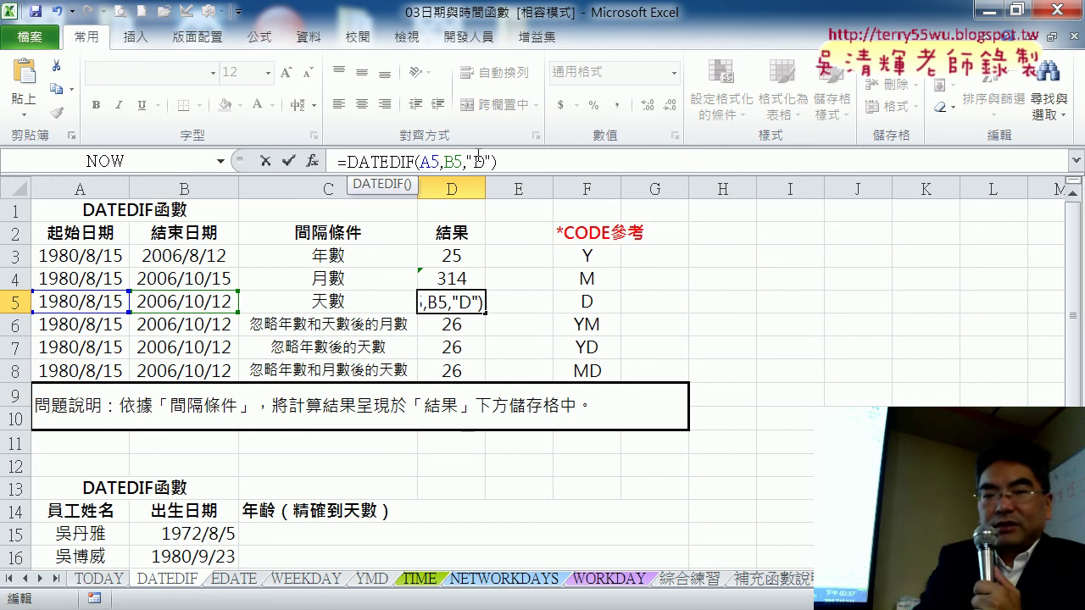
key("Return")
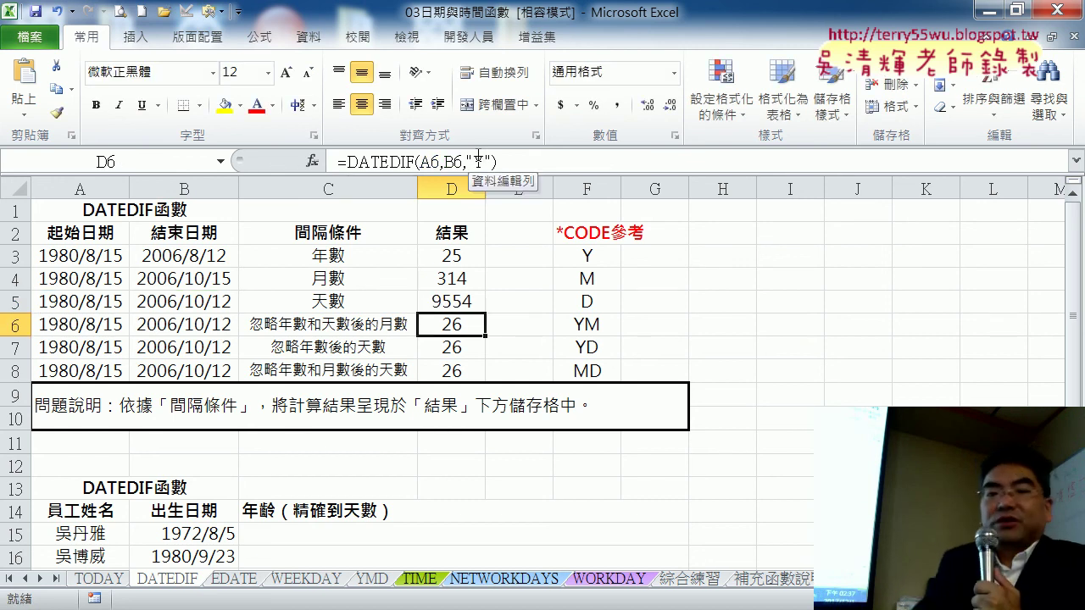
left_click(457, 306)
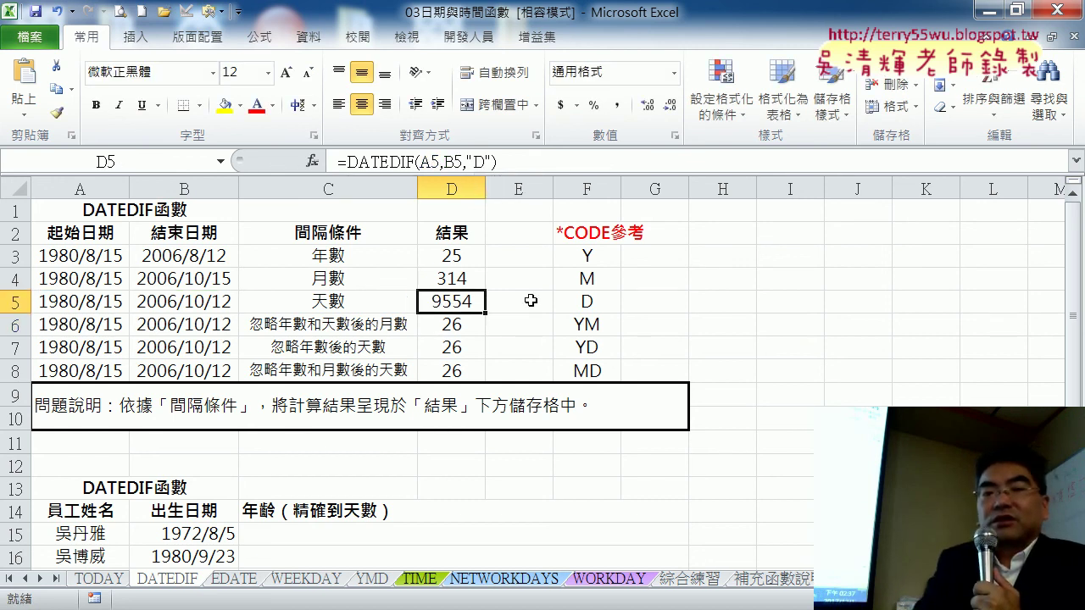
- Enter =B5-A5 in E5 as a check, giving 9554
left_click(531, 300)
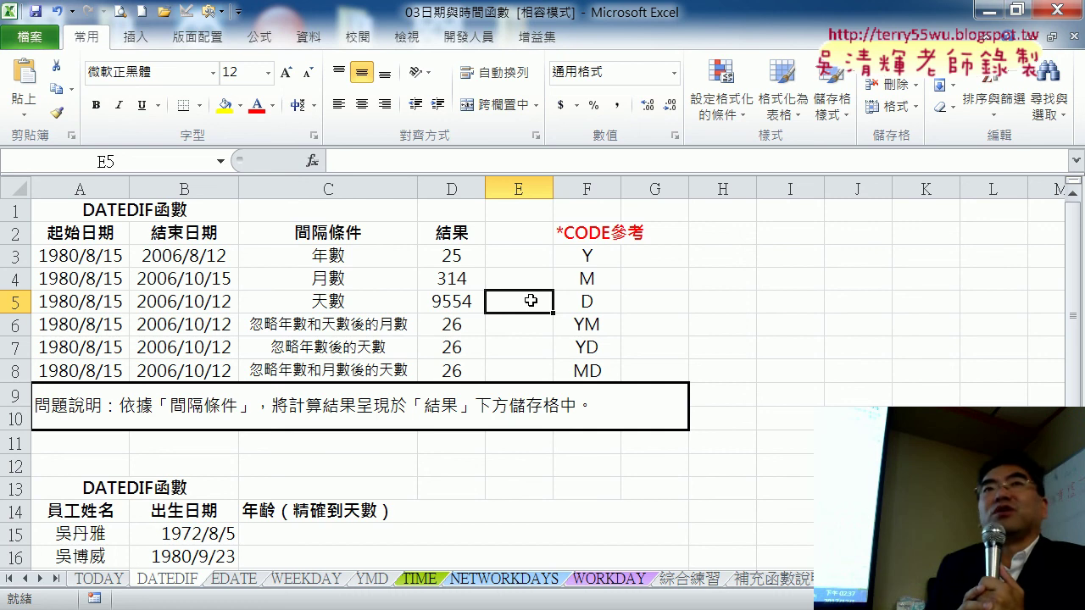
left_click(412, 156)
type("=")
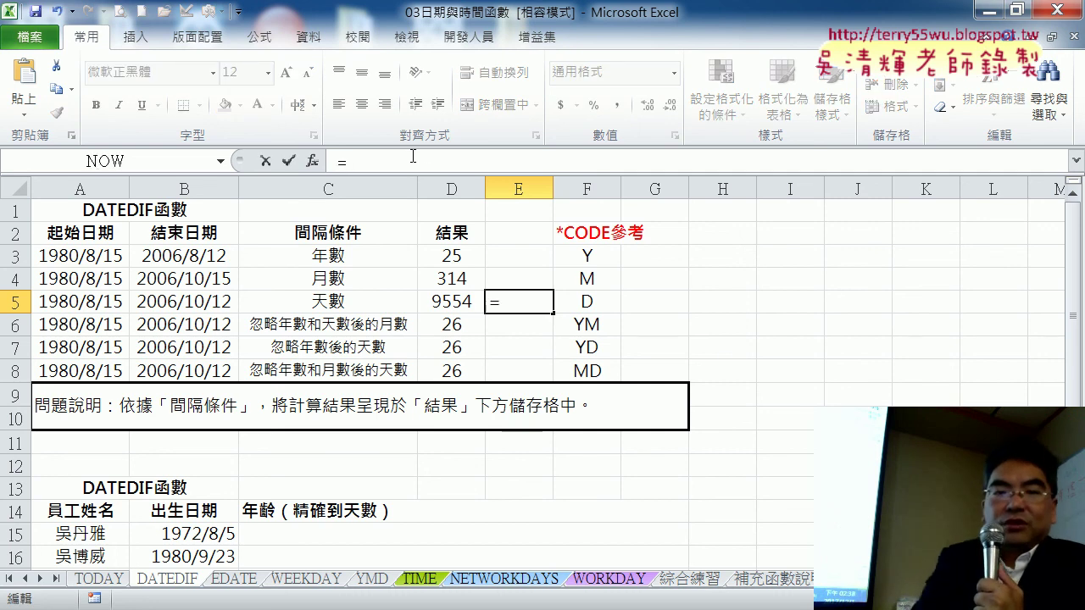
left_click(207, 303)
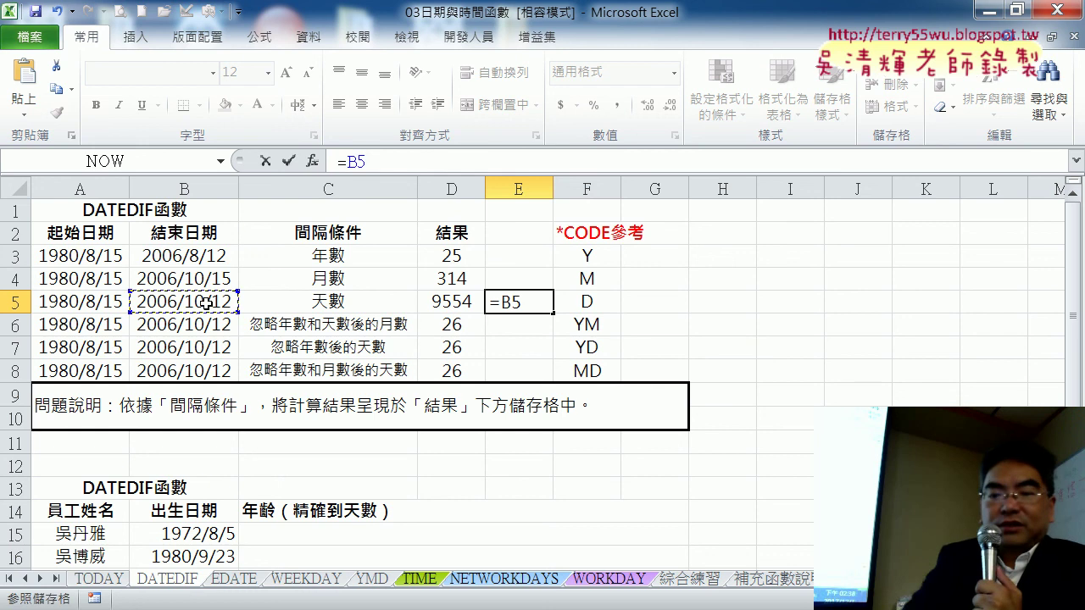
type("-")
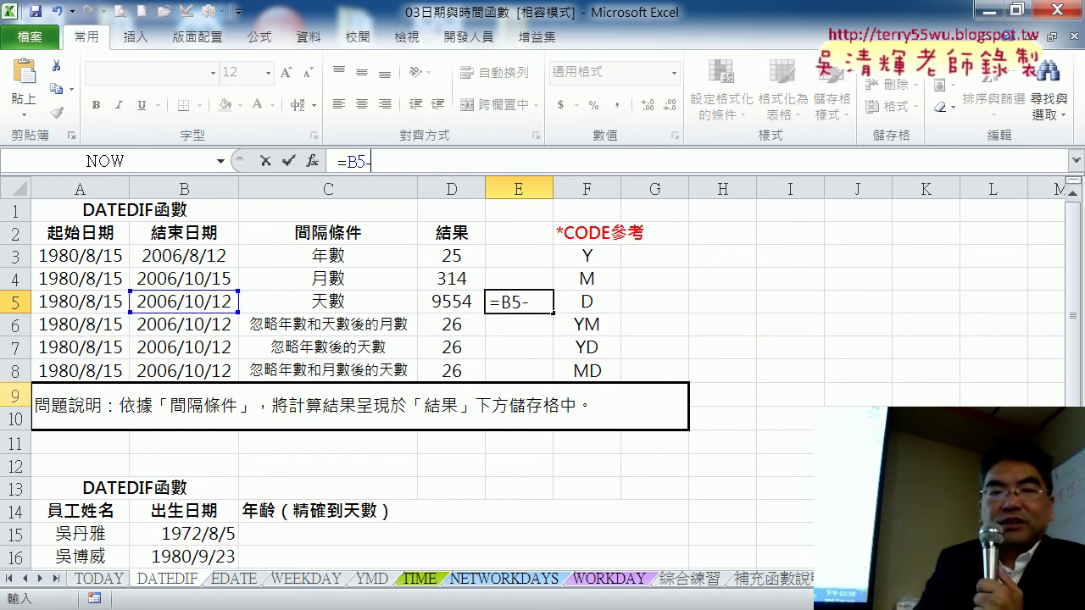
left_click(81, 301)
left_click(287, 161)
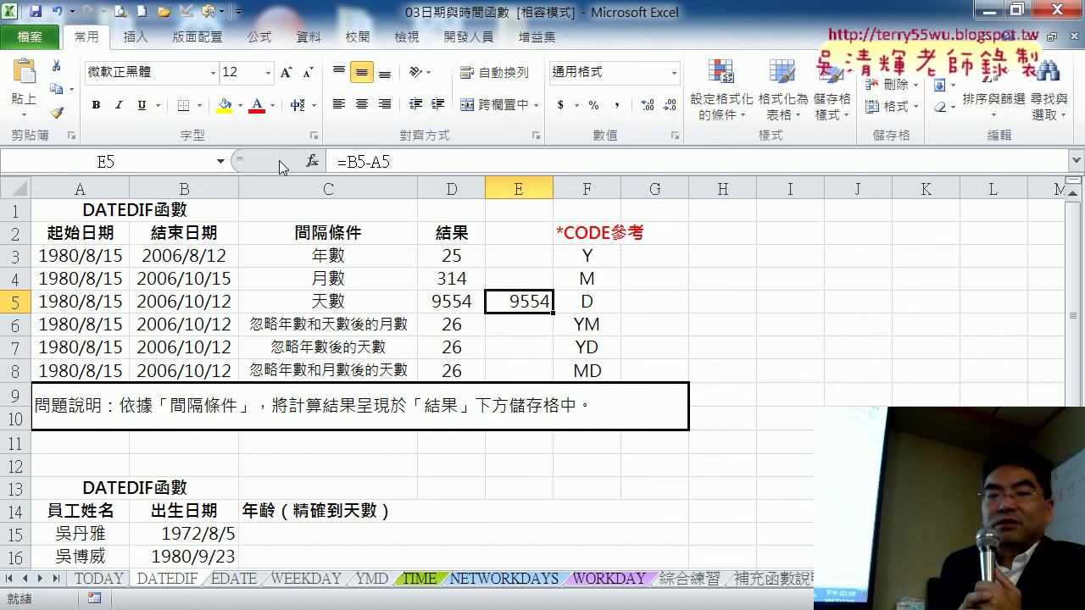
- Change D6's DATEDIF code from "Y" to "YM", returning 1 month
left_click(462, 328)
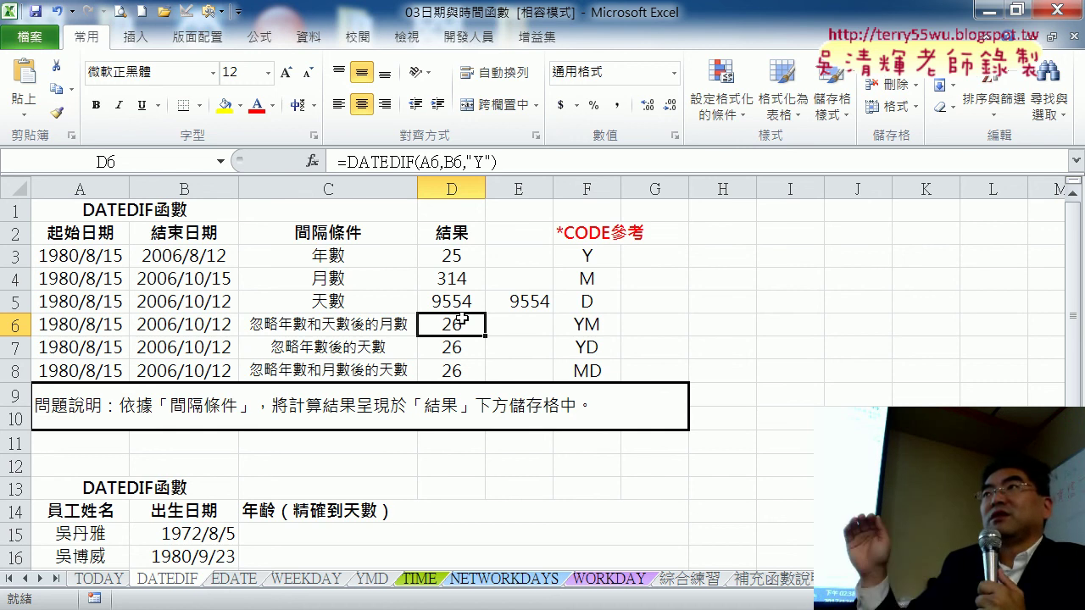
scroll(481, 344, "down", 2)
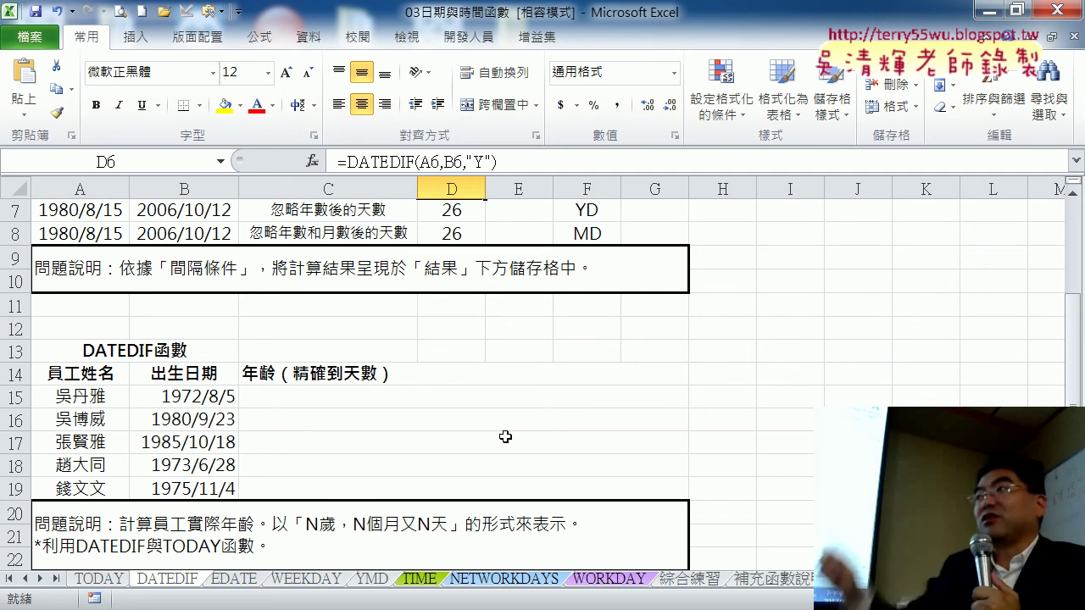
scroll(635, 321, "up", 1)
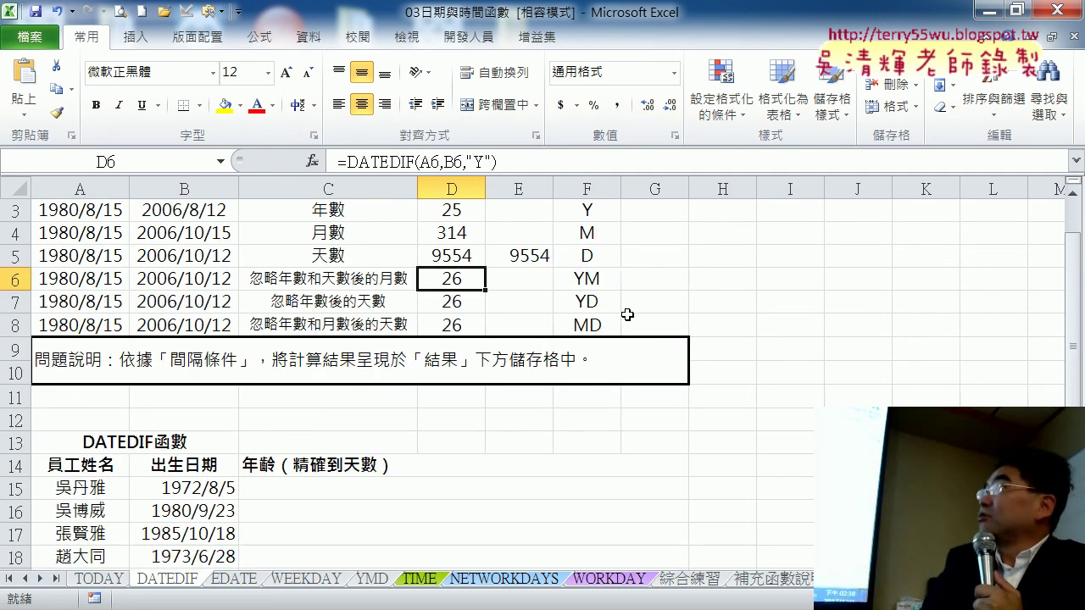
left_click(577, 280)
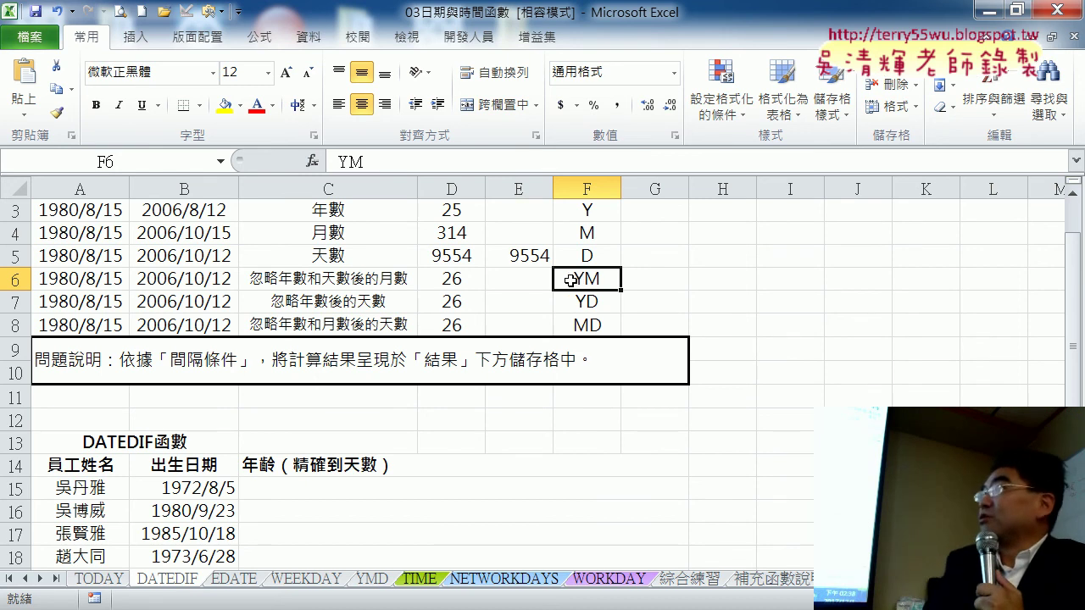
left_click(447, 275)
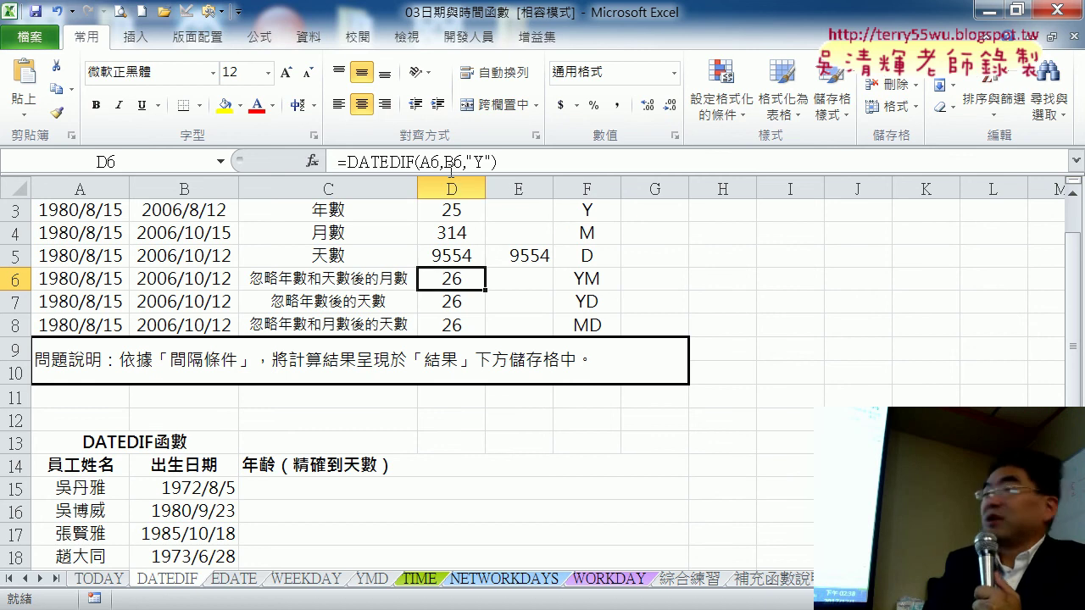
left_click(486, 161)
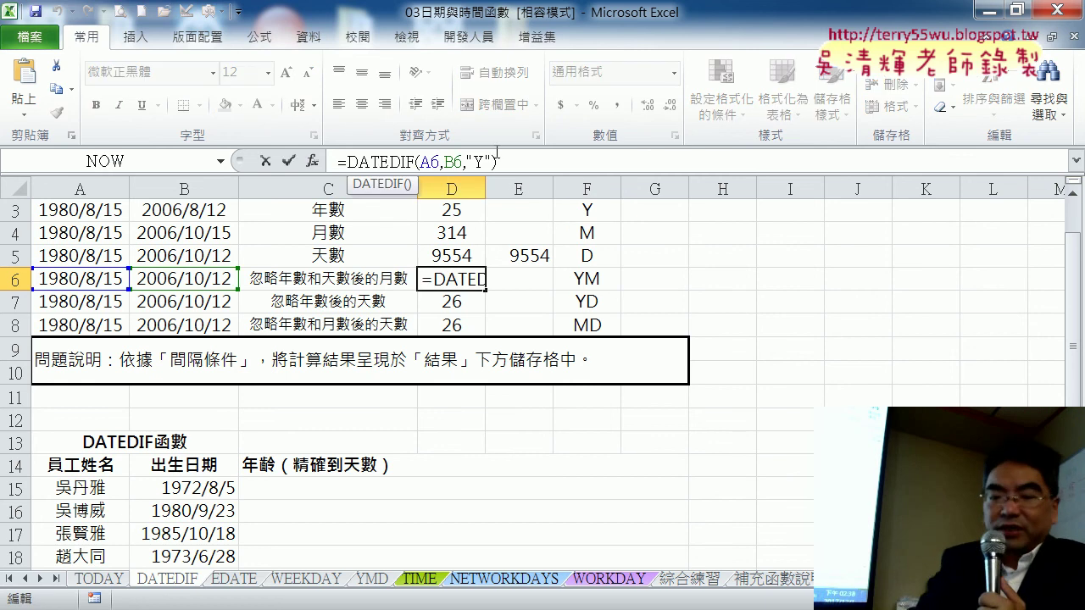
type("M")
key("Return")
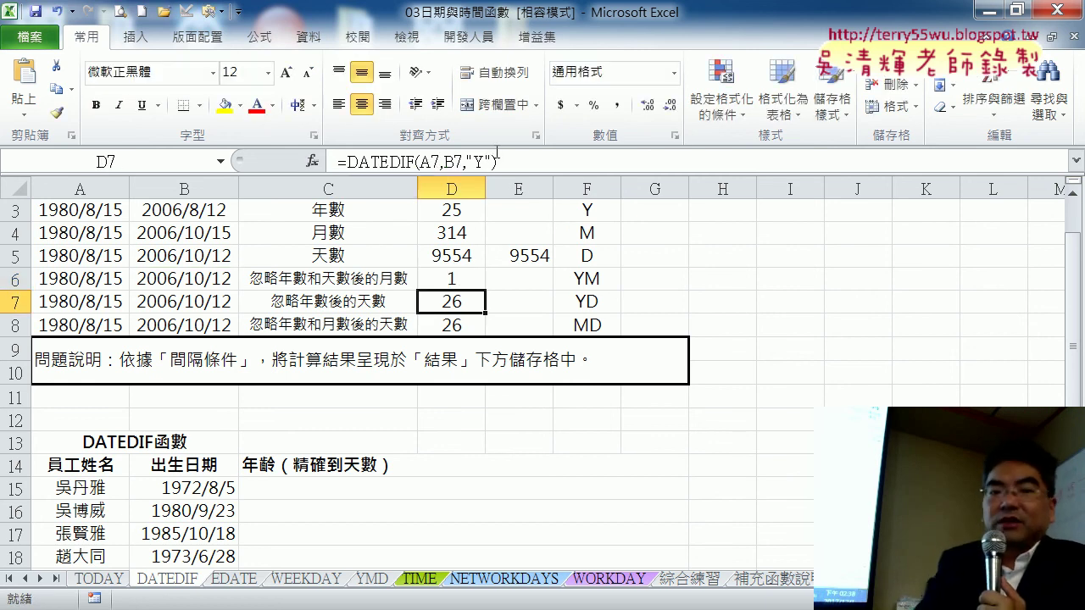
left_click(444, 284)
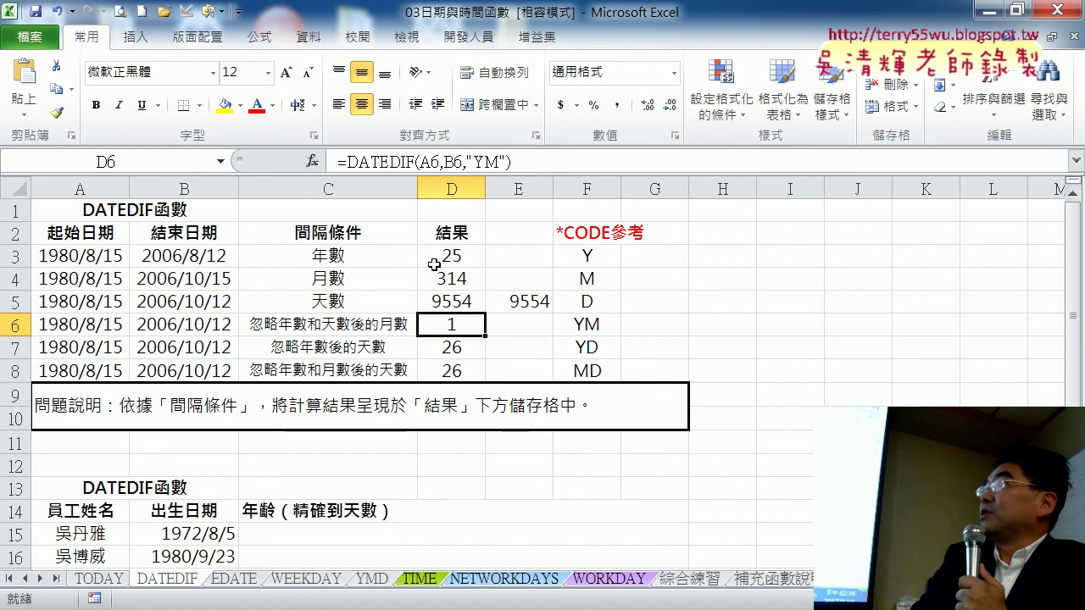
- Change B3's month to 10 so the end date reads 2006/10/12
double_click(194, 255)
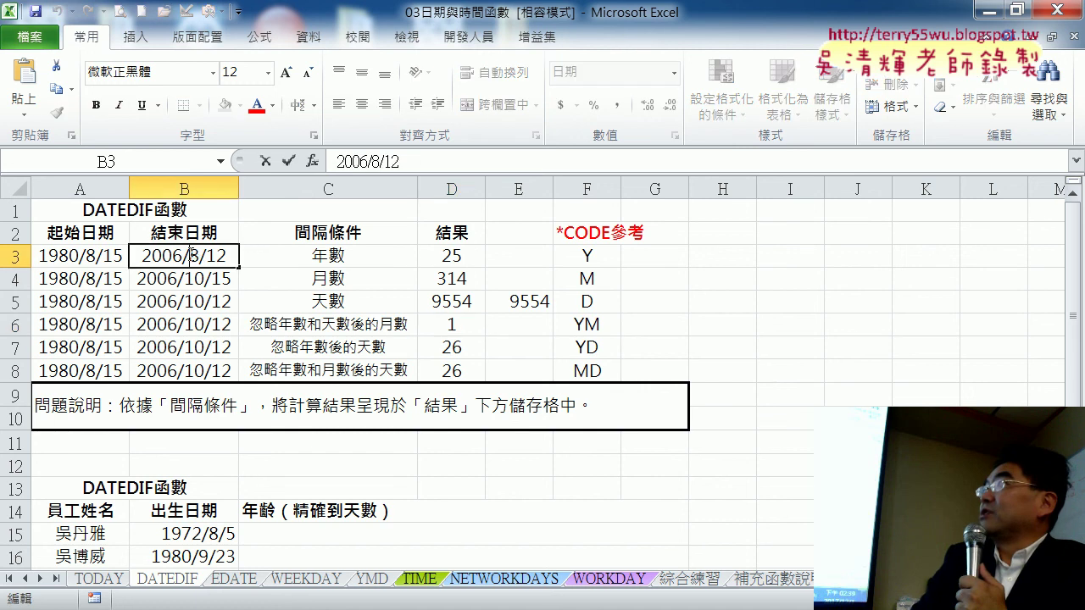
double_click(194, 256)
type("1")
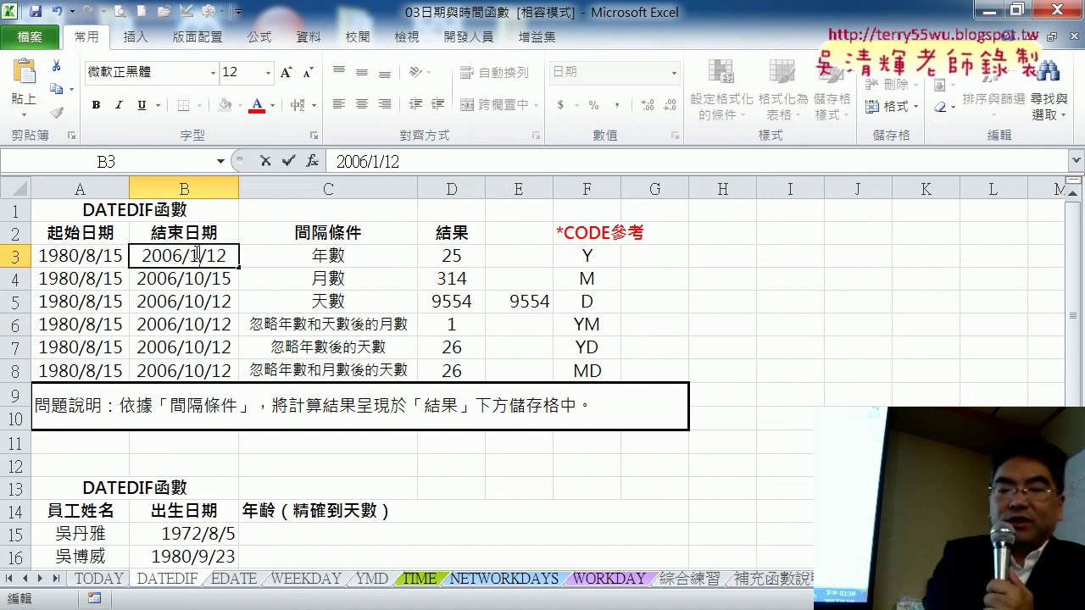
type("0")
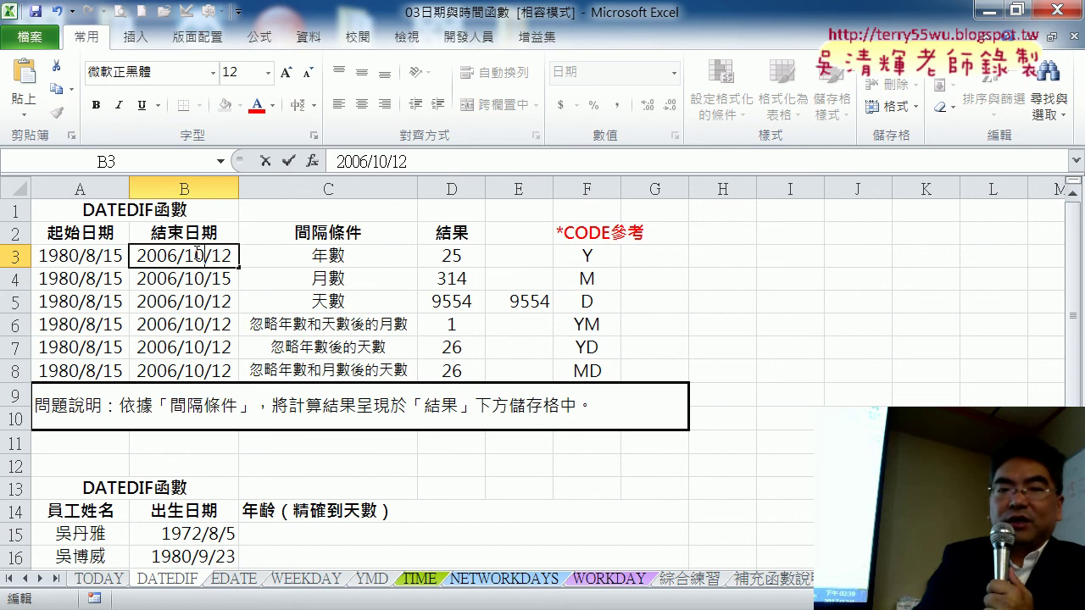
key("Return")
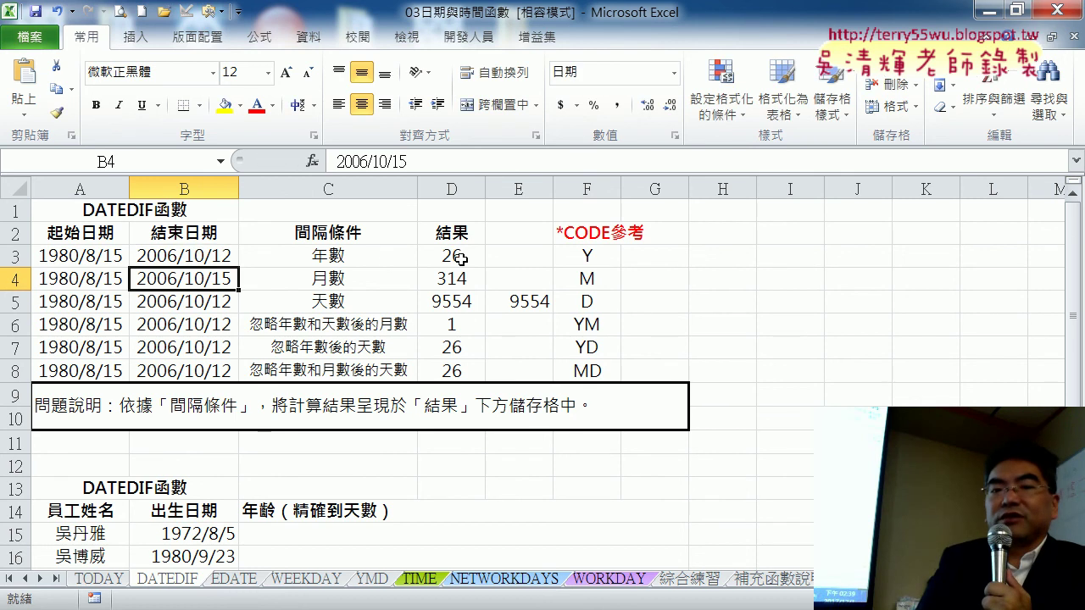
- Review the formulas in D3, D6 and D8 against the YD code in column F
left_click(460, 259)
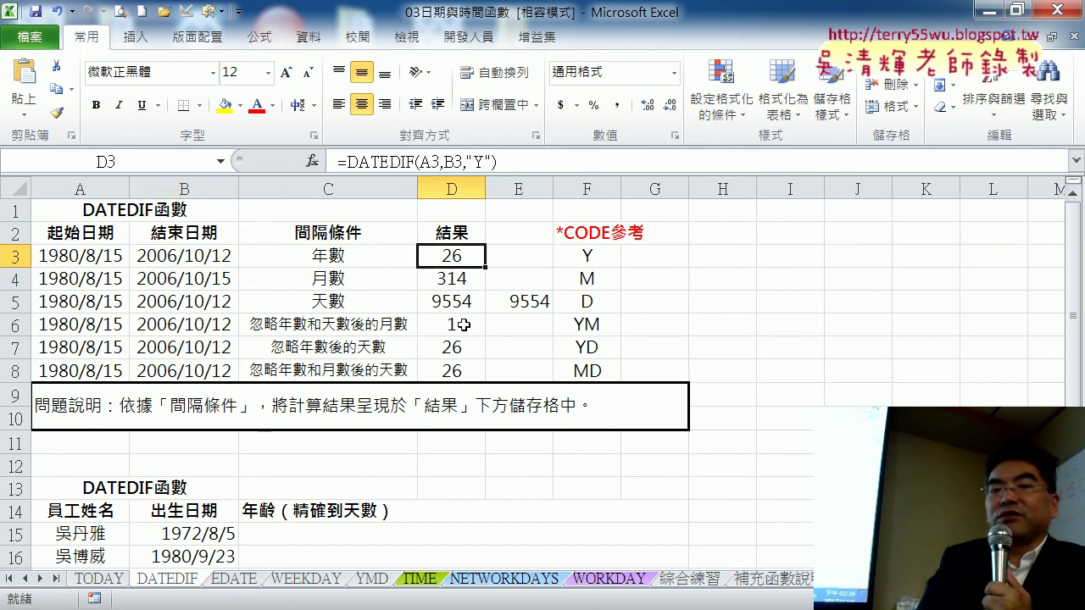
left_click(462, 325)
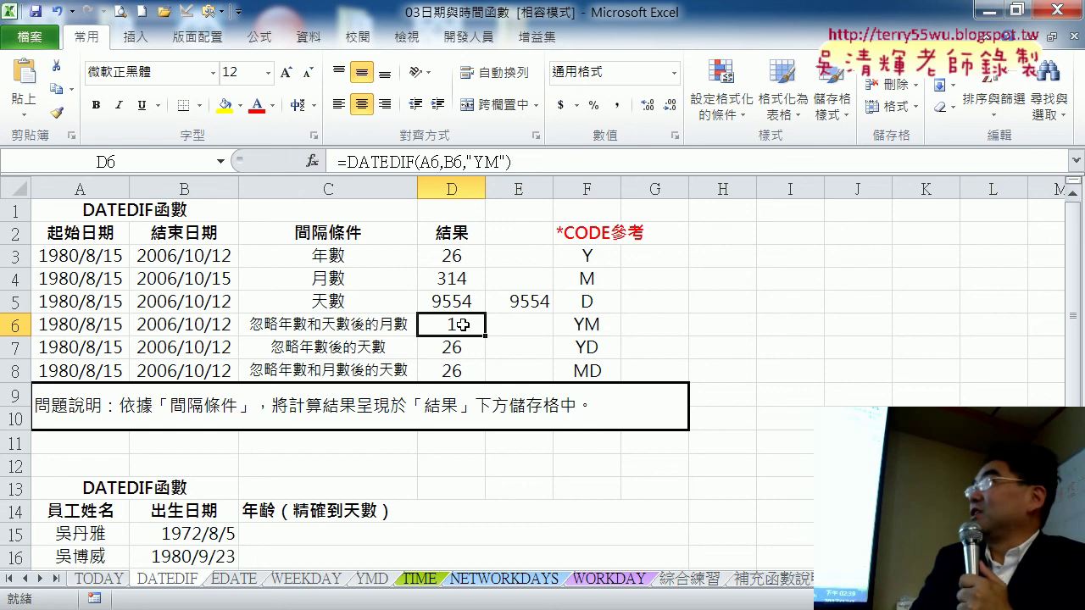
left_click(468, 373)
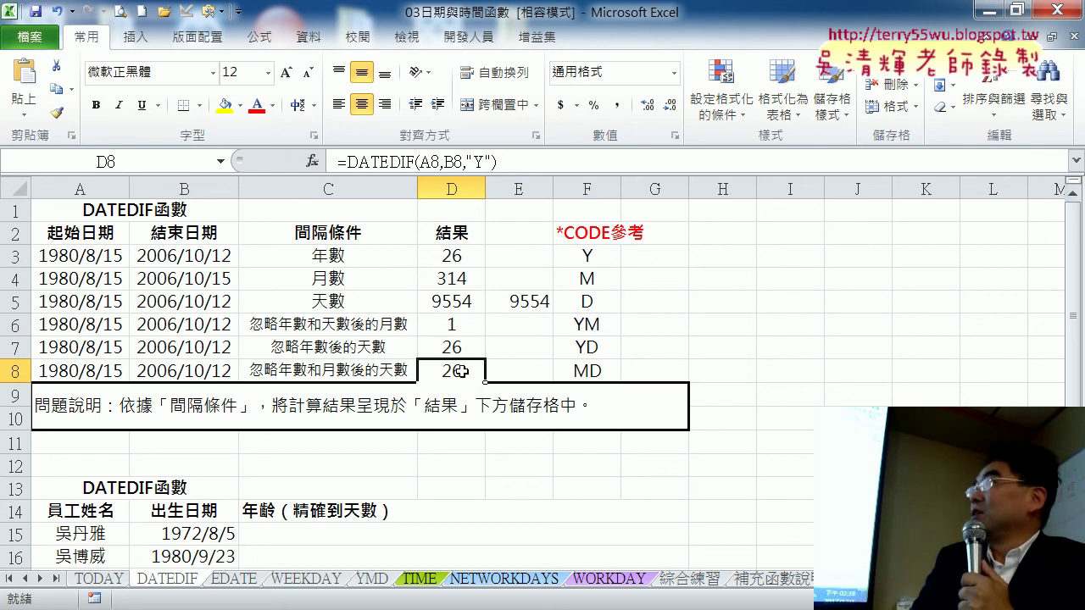
left_click(459, 324)
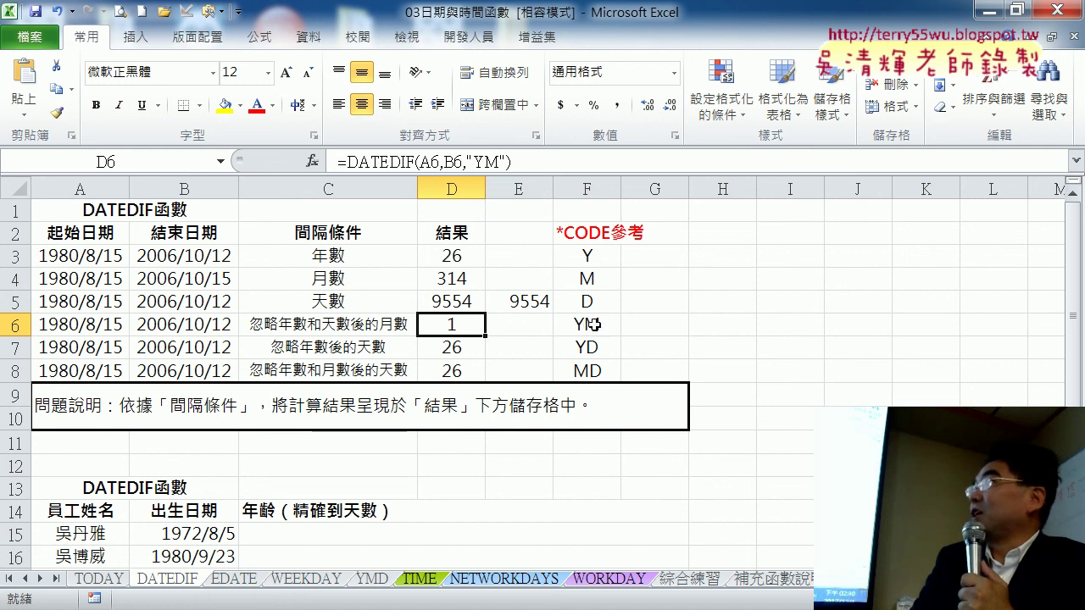
left_click(571, 347)
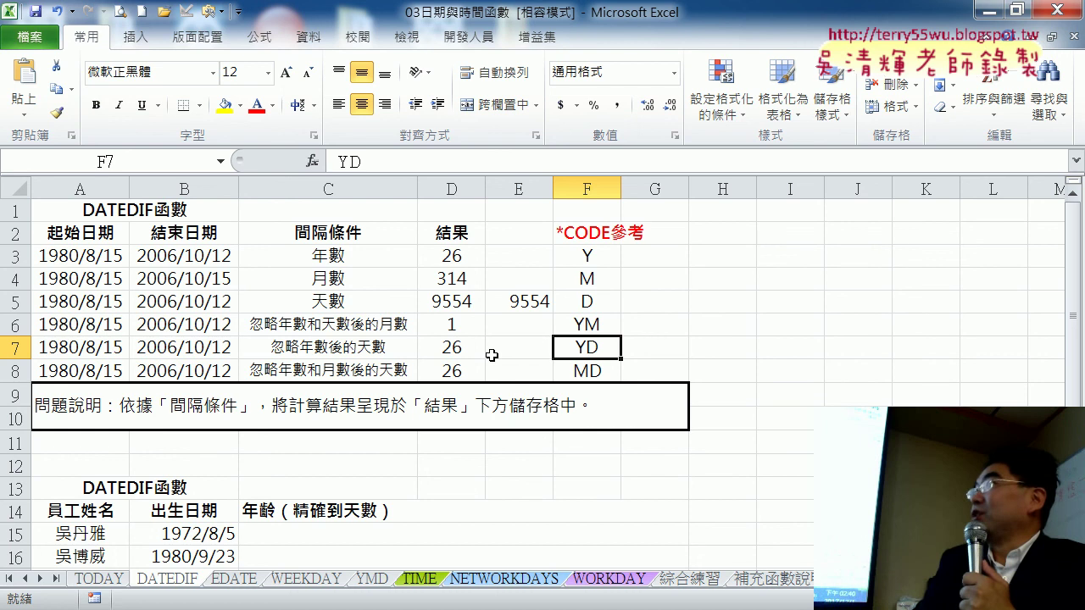
- Change D7's code to "YD" for 58 days, then select D8's interval code for editing
left_click(460, 346)
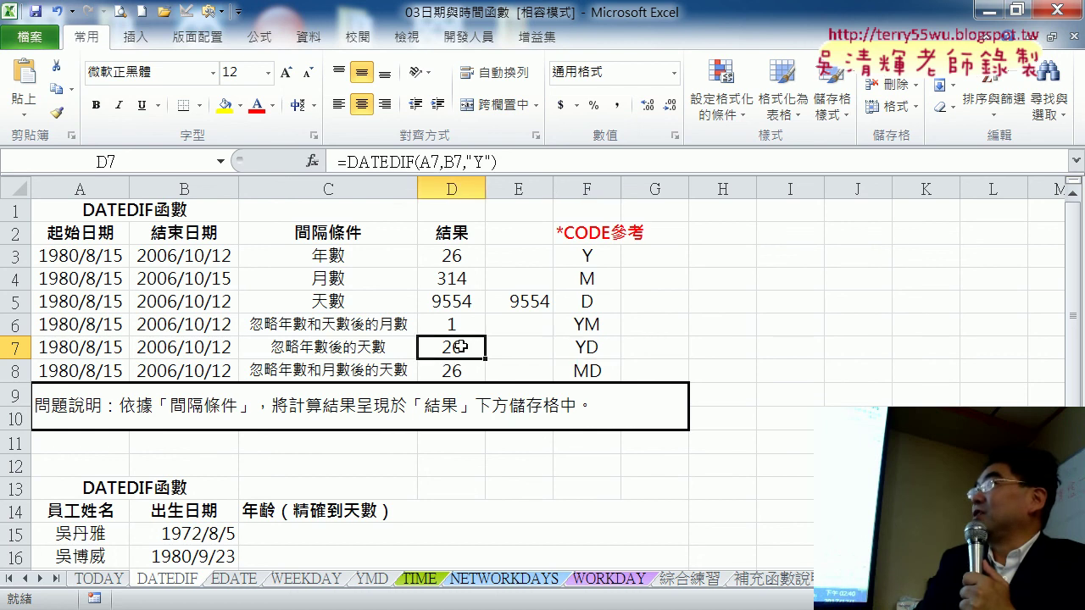
left_click(486, 161)
type("D")
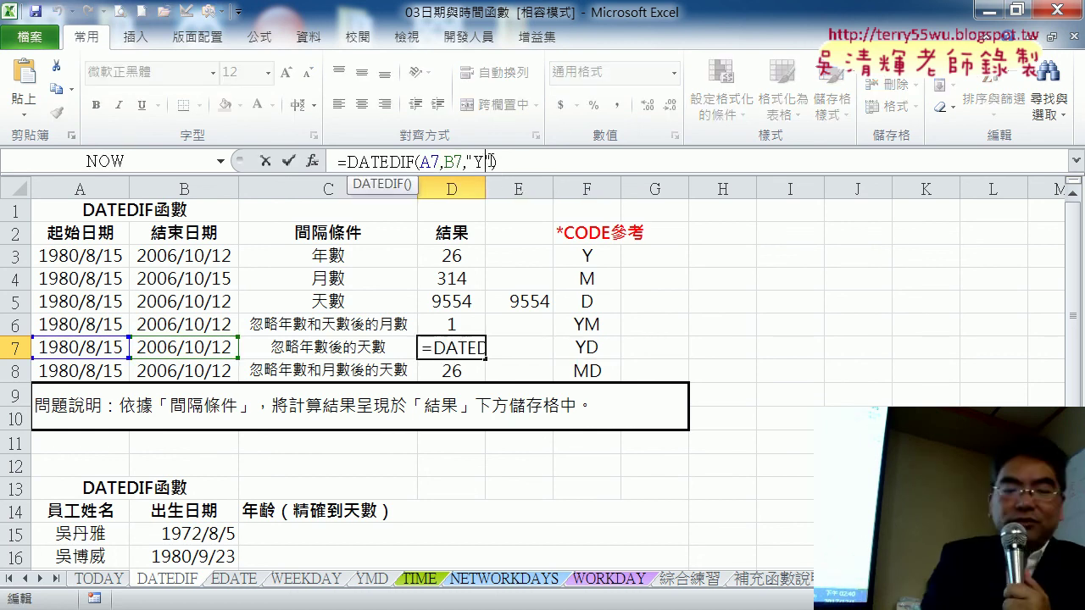
key("Return")
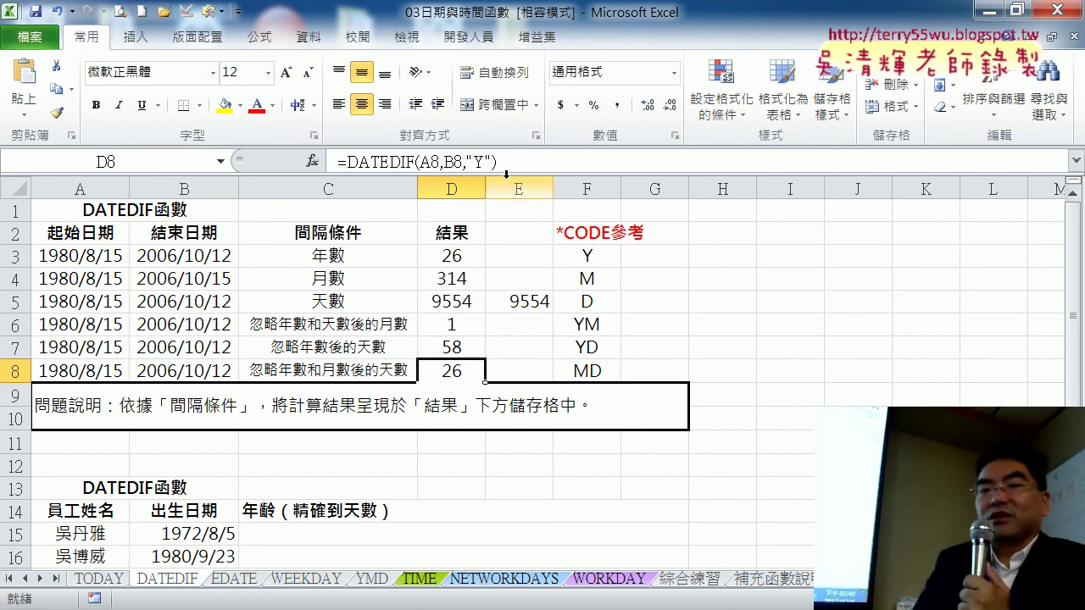
left_click(480, 161)
double_click(481, 161)
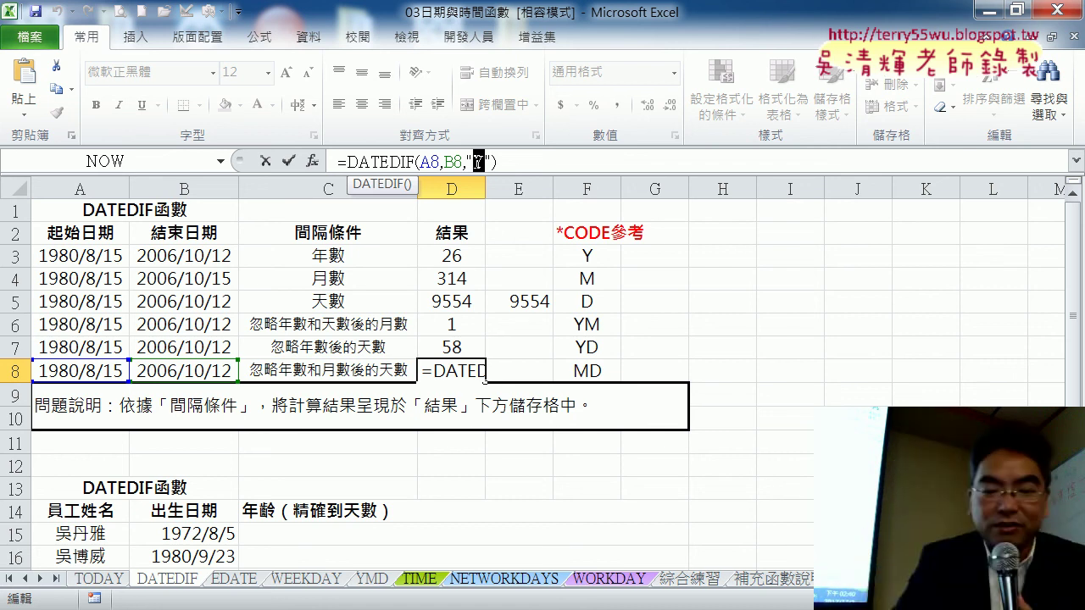
- Replace D8's "Y" code with "MD", returning 27 days
left_click(462, 161)
type("MD")
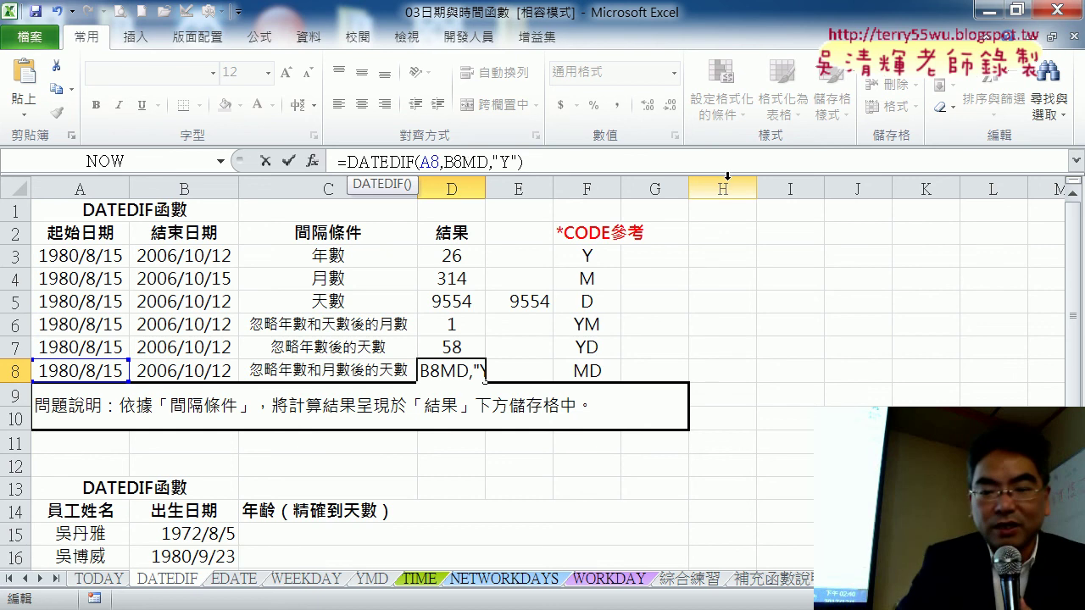
key("BackSpace")
key("BackSpace")
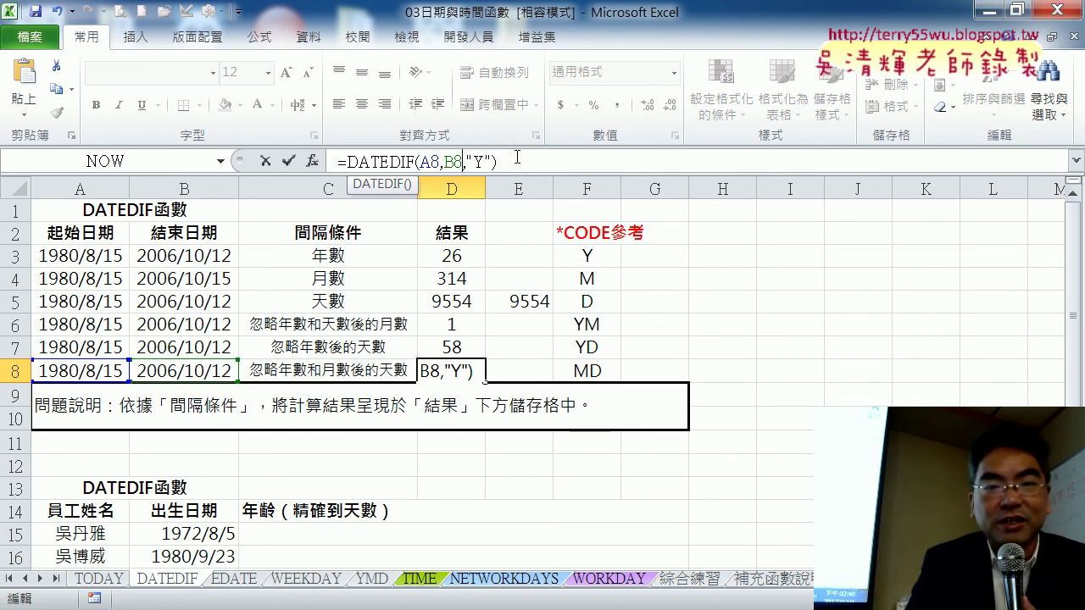
double_click(478, 161)
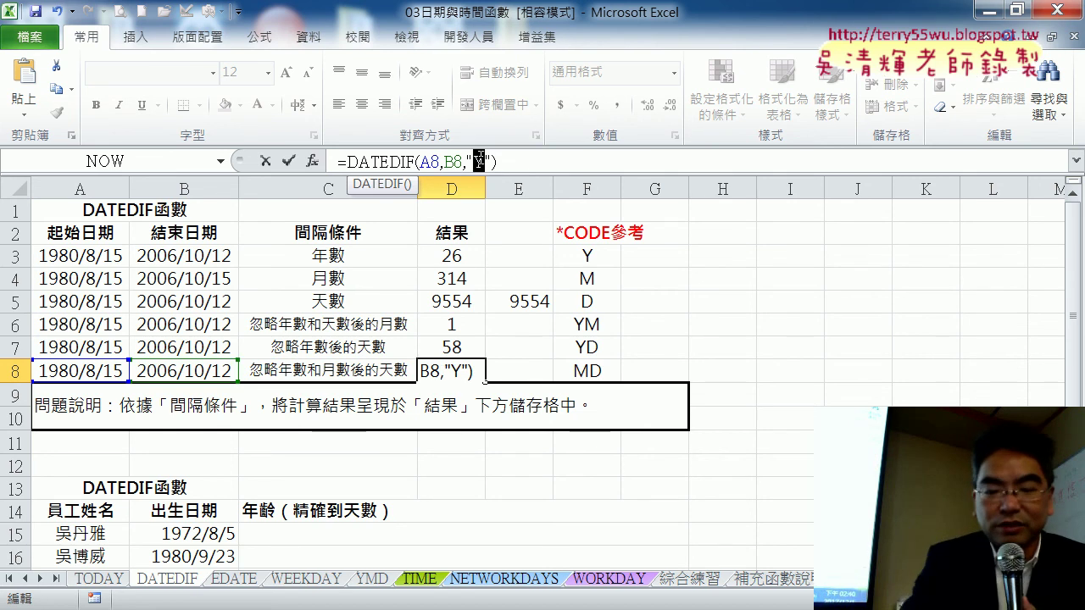
type("MD")
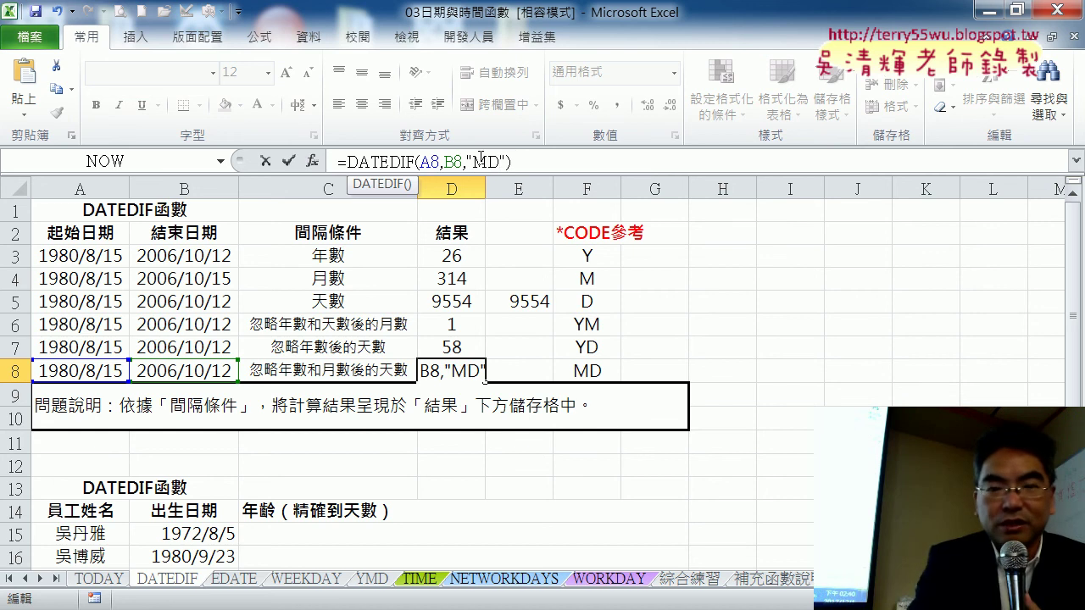
key("Return")
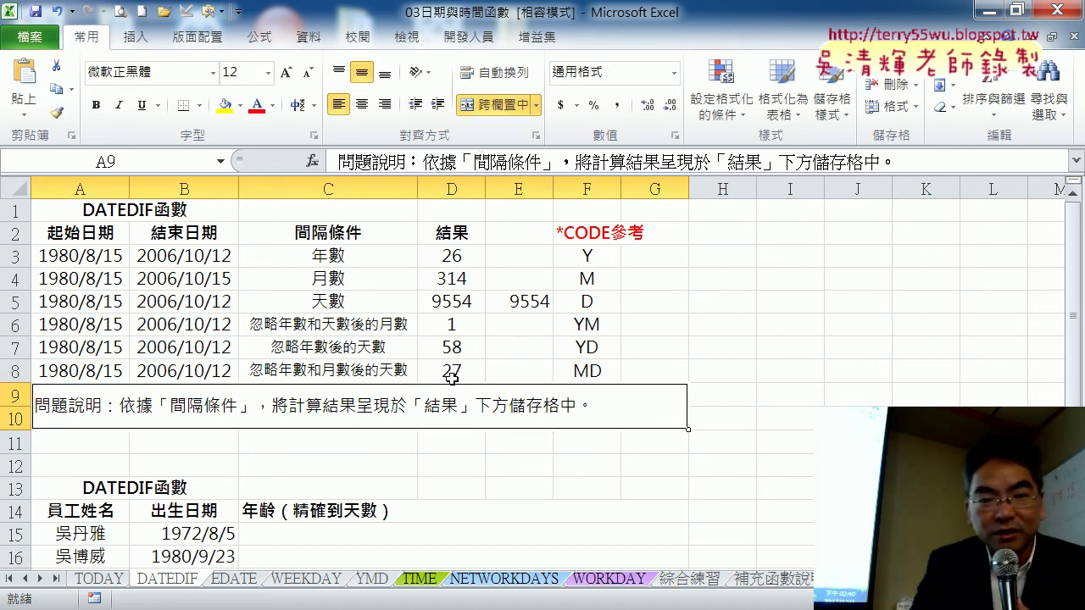
- Review the row 3 dates and the Y, YM and MD formulas in D3, D6 and D8
left_click(452, 373)
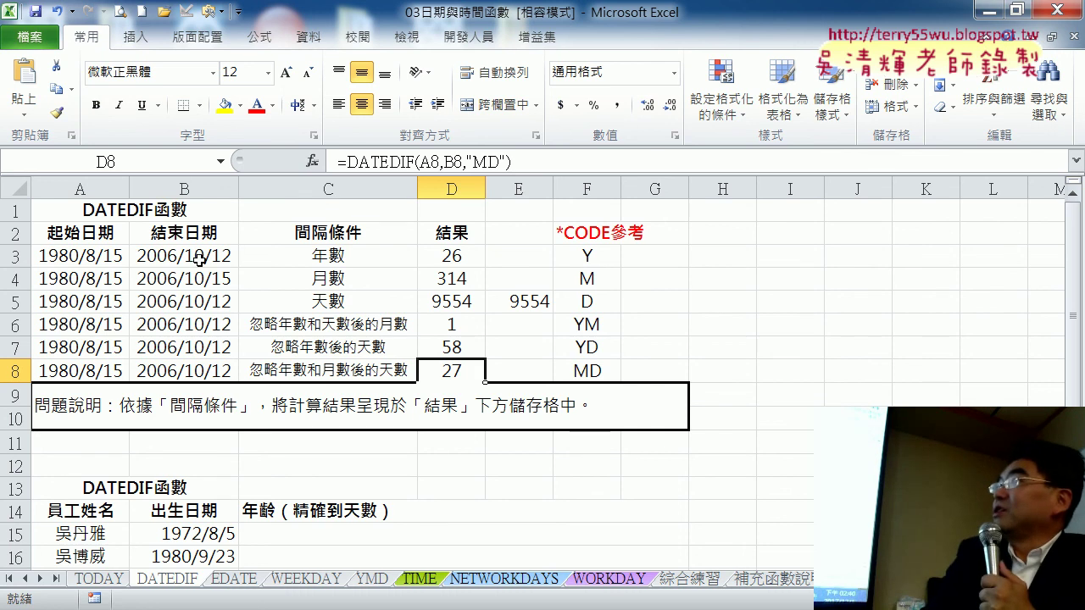
left_click_drag(198, 263, 126, 257)
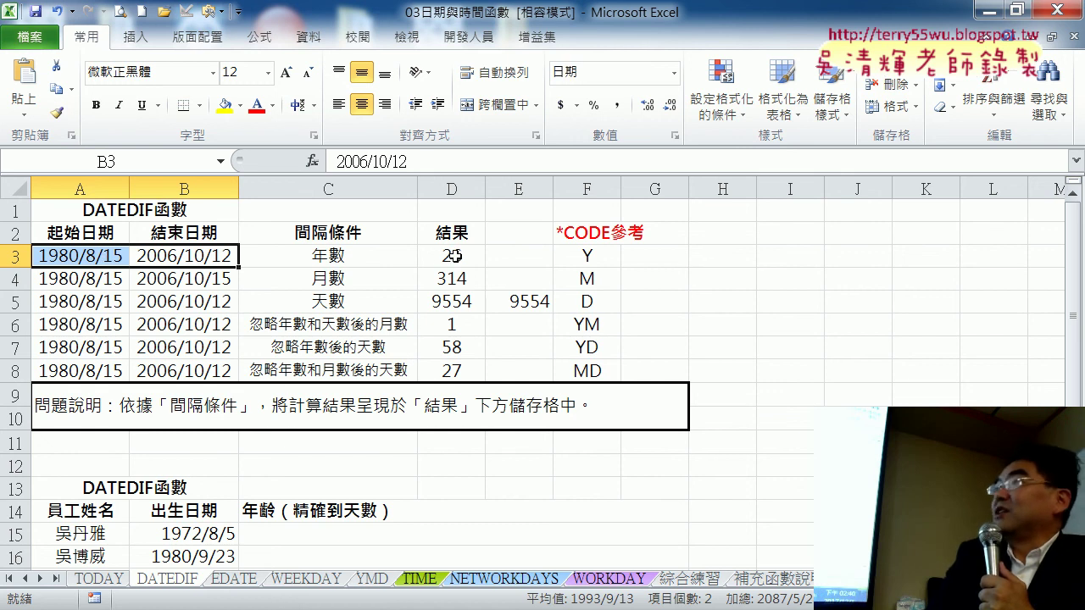
left_click(455, 255)
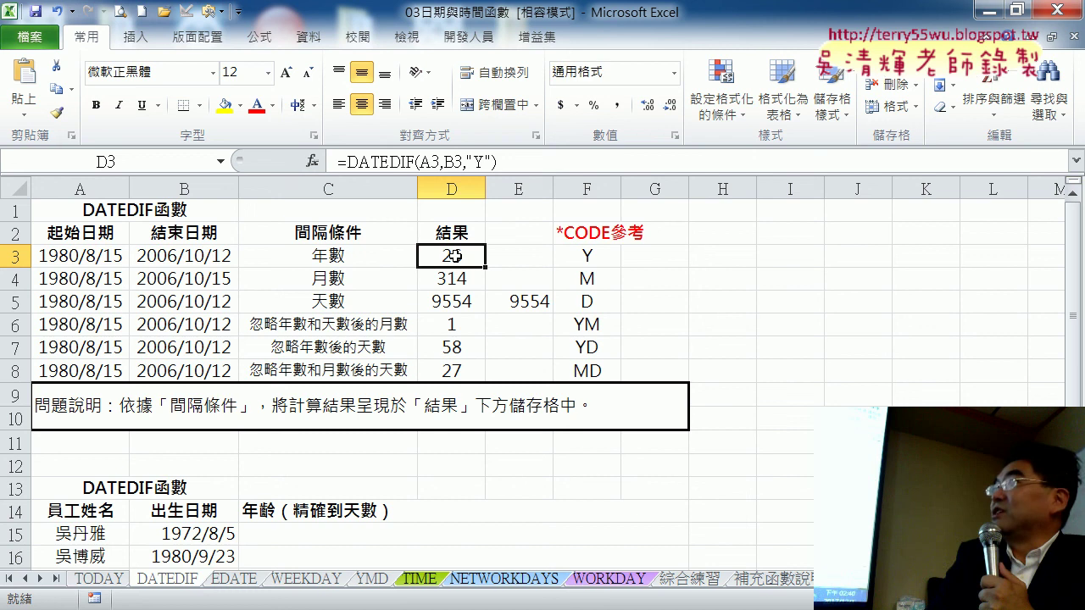
left_click(454, 324)
left_click(455, 370)
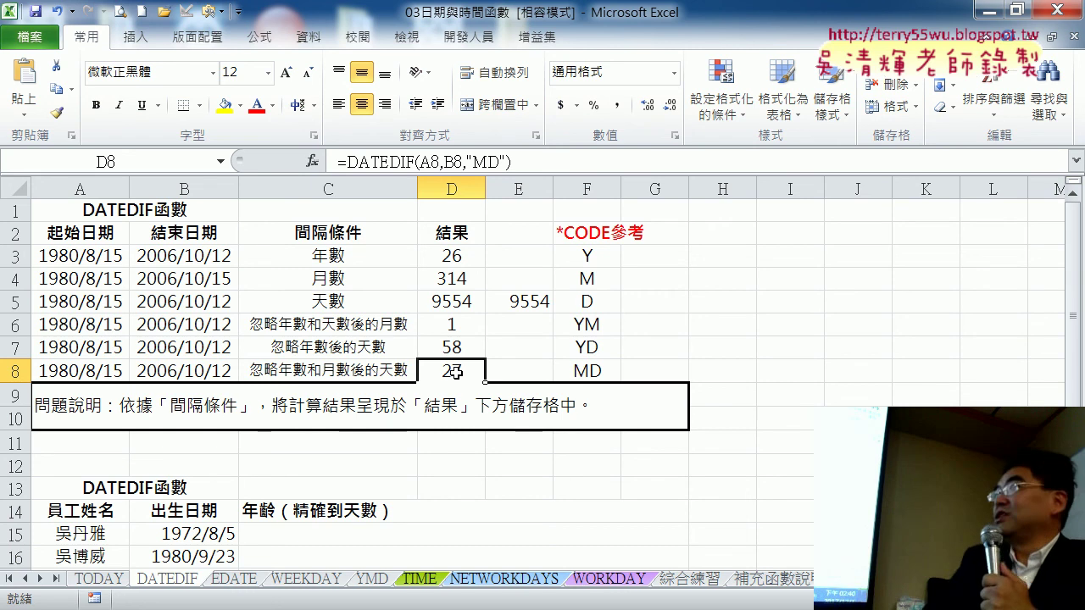
scroll(493, 362, "down", 1)
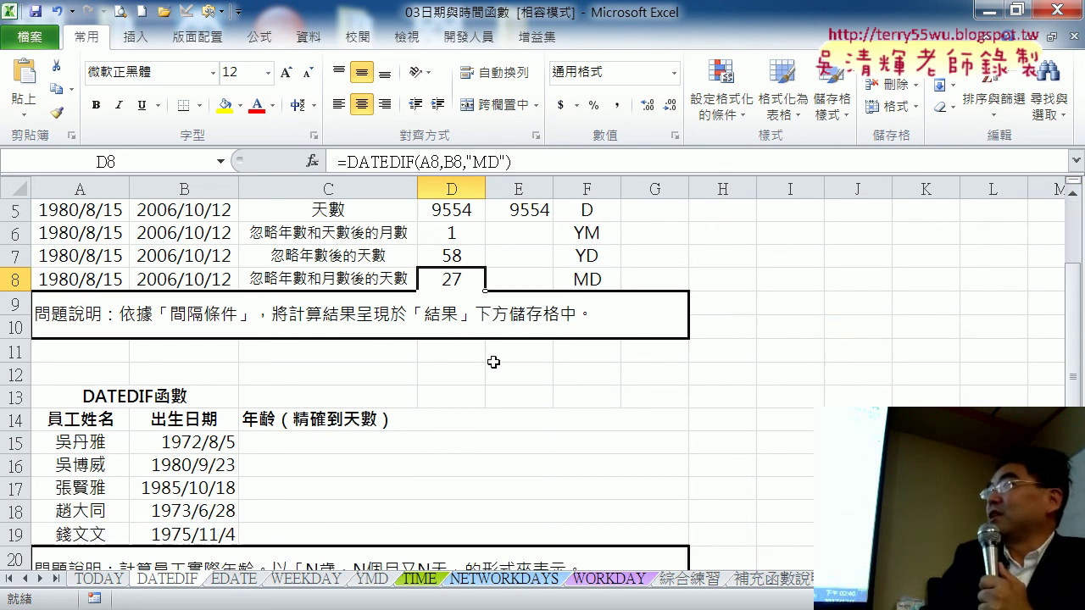
left_click(460, 447)
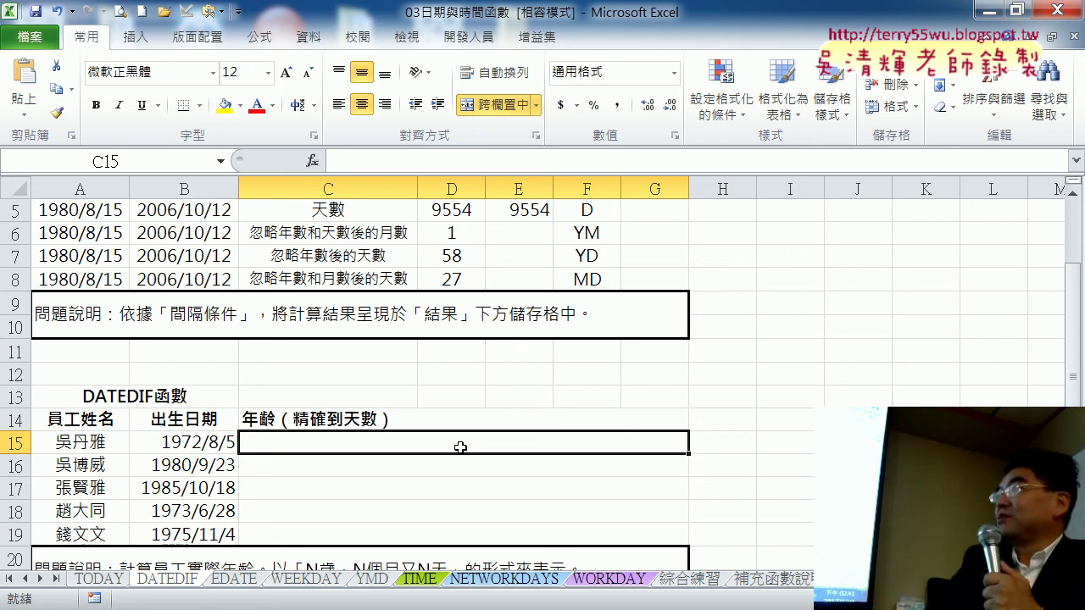
scroll(461, 447, "down", 1)
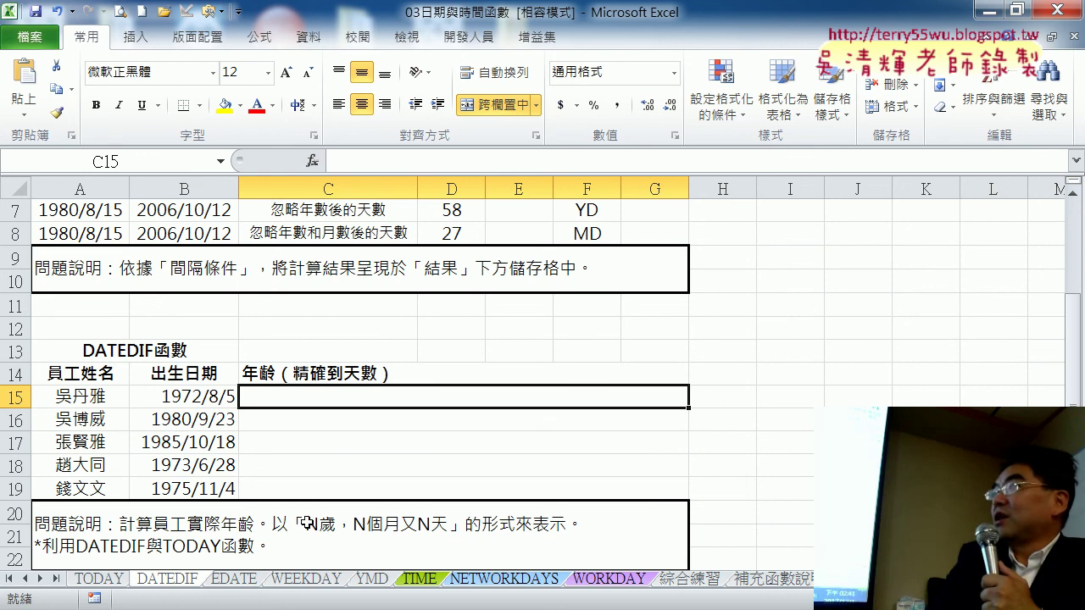